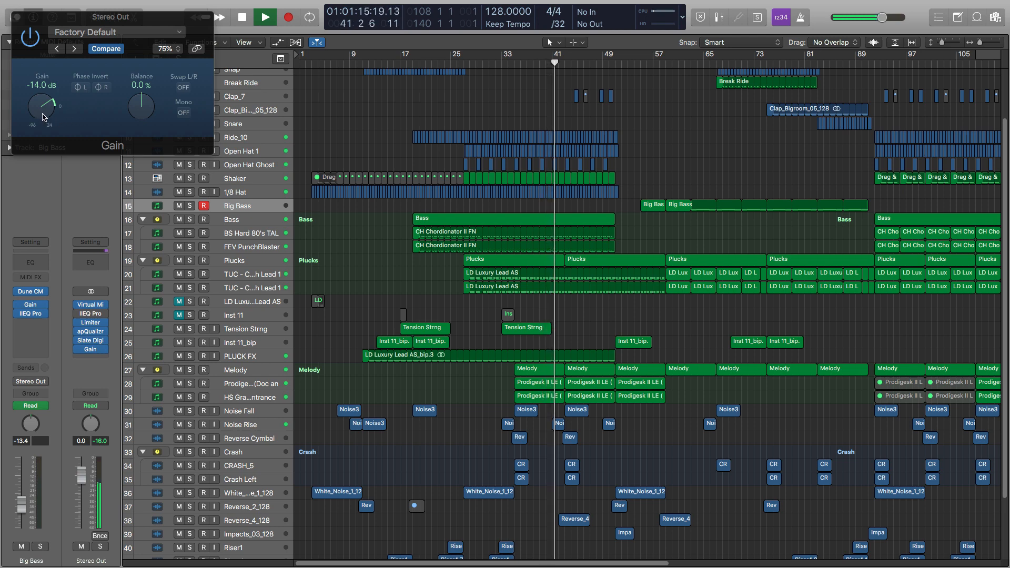
Bypass the Gain plug-in on the Stereo Out channel during playback.
click(45, 117)
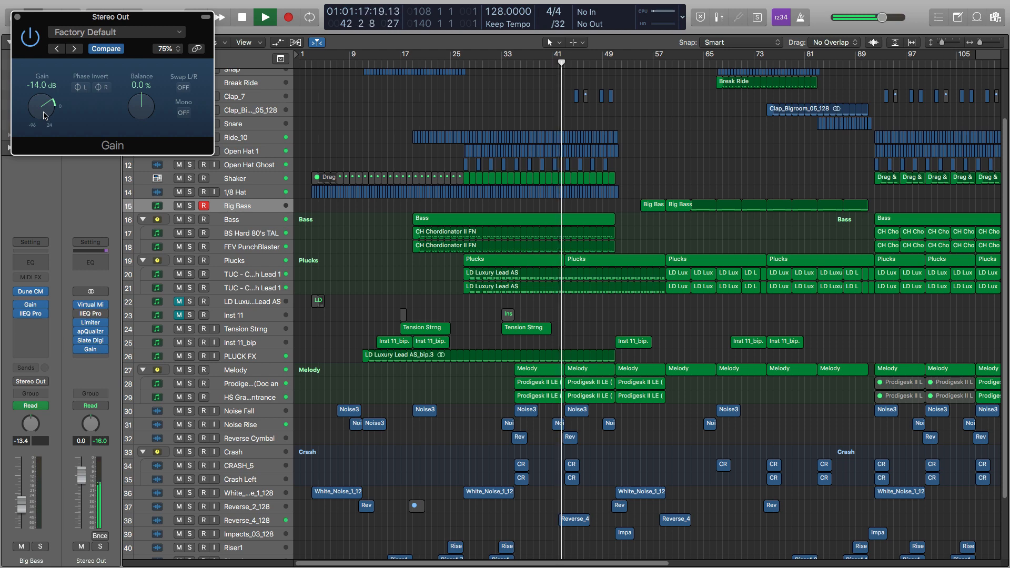
click(33, 45)
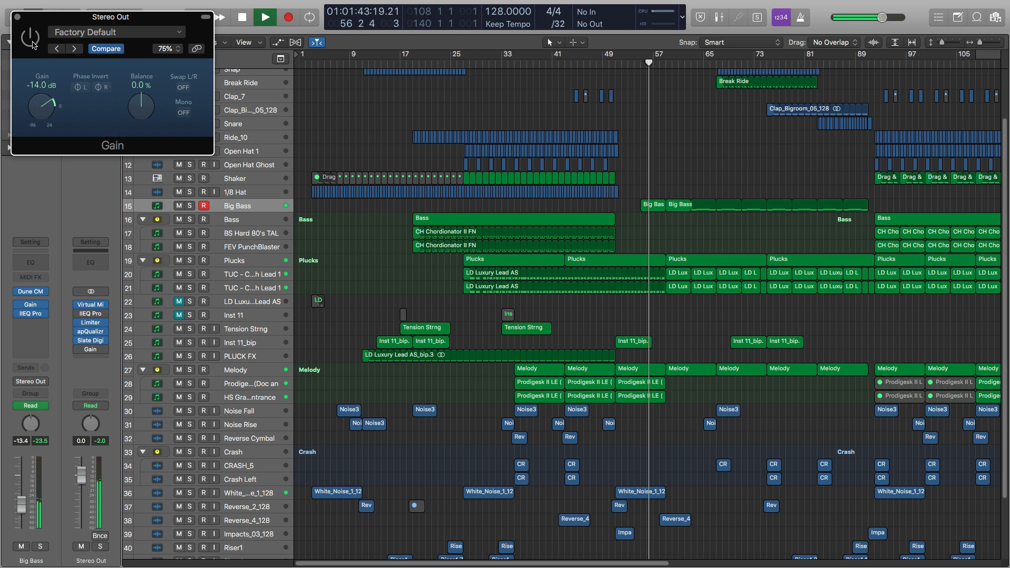
Open the Performance Meter to examine the processing thread load, and close it.
mouse_move(487, 32)
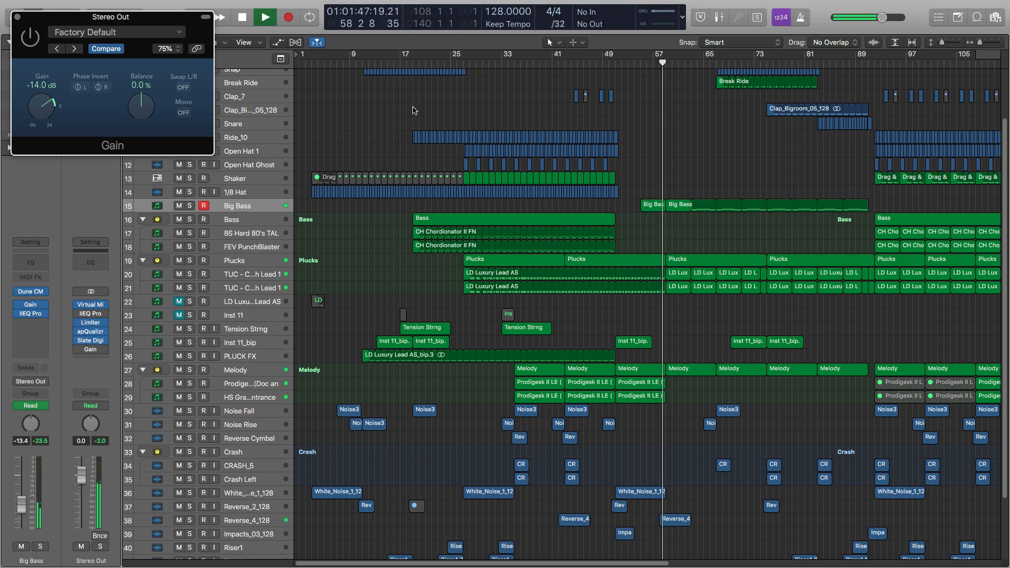
double_click(660, 15)
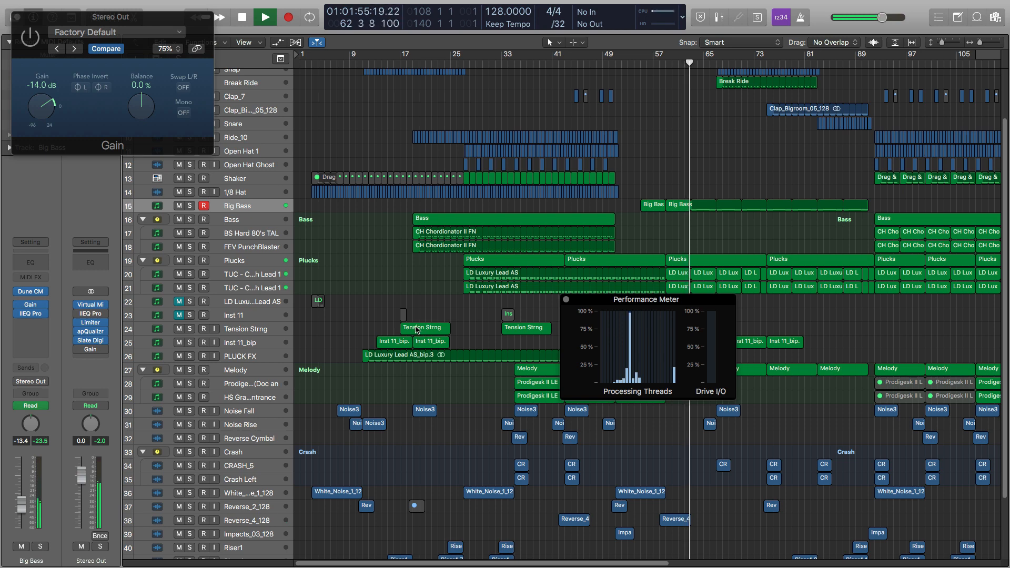
click(566, 300)
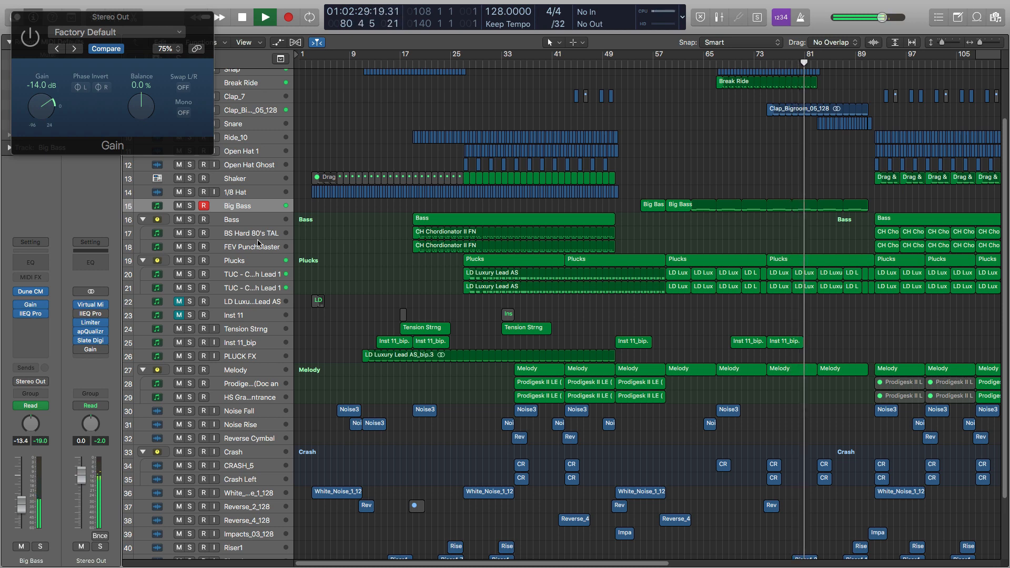
In the Plucks track's IIEQ Pro, lower the Band 1 high-pass filter to 64 Hz and select Band 2.
click(252, 261)
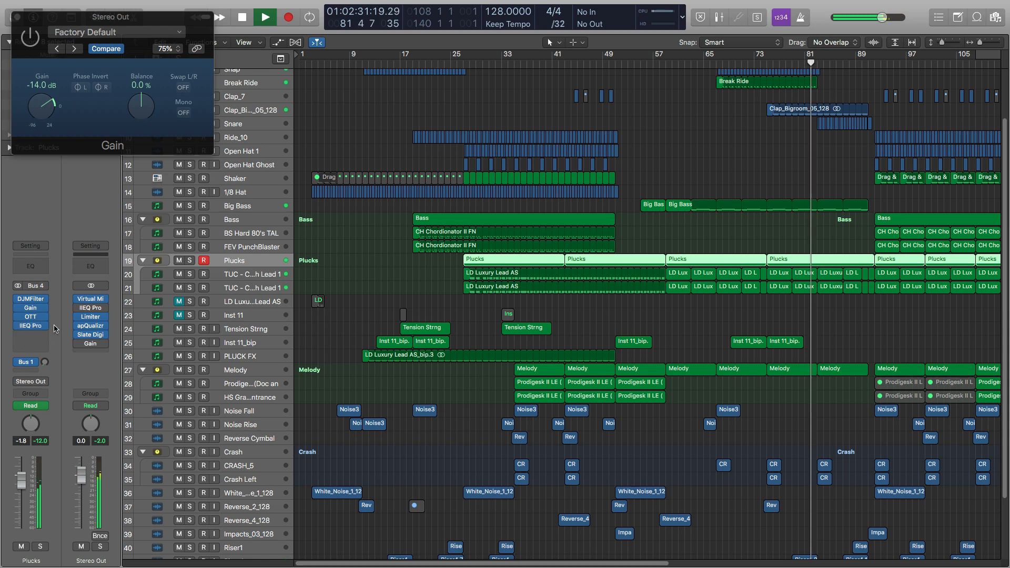
click(30, 326)
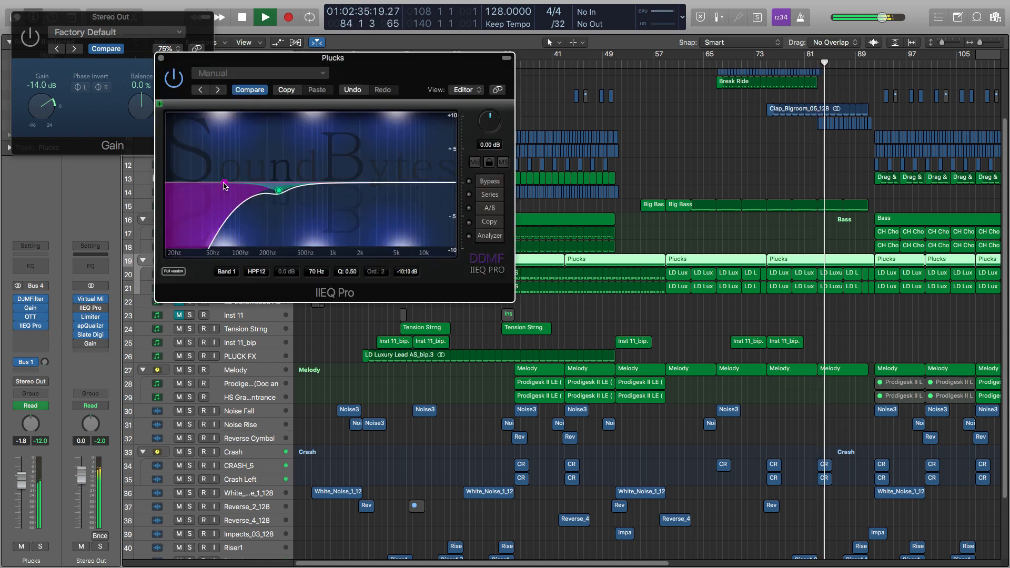
drag(224, 182, 222, 182)
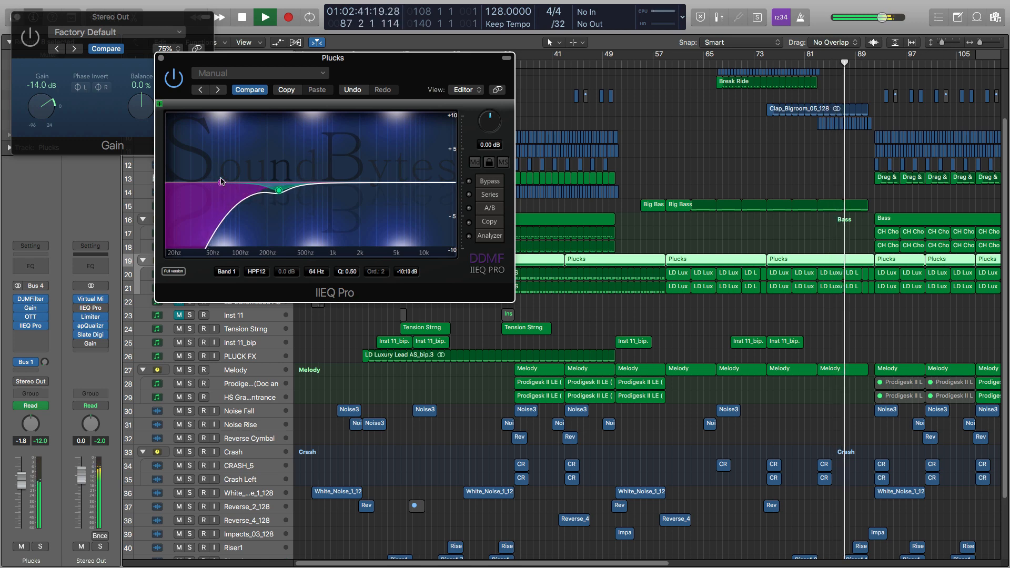
click(279, 189)
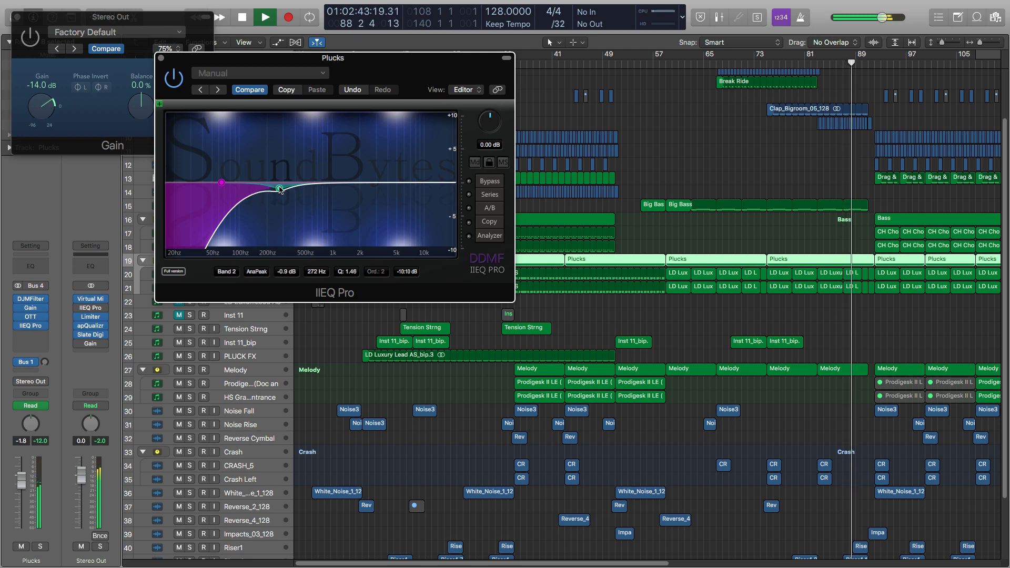
click(161, 58)
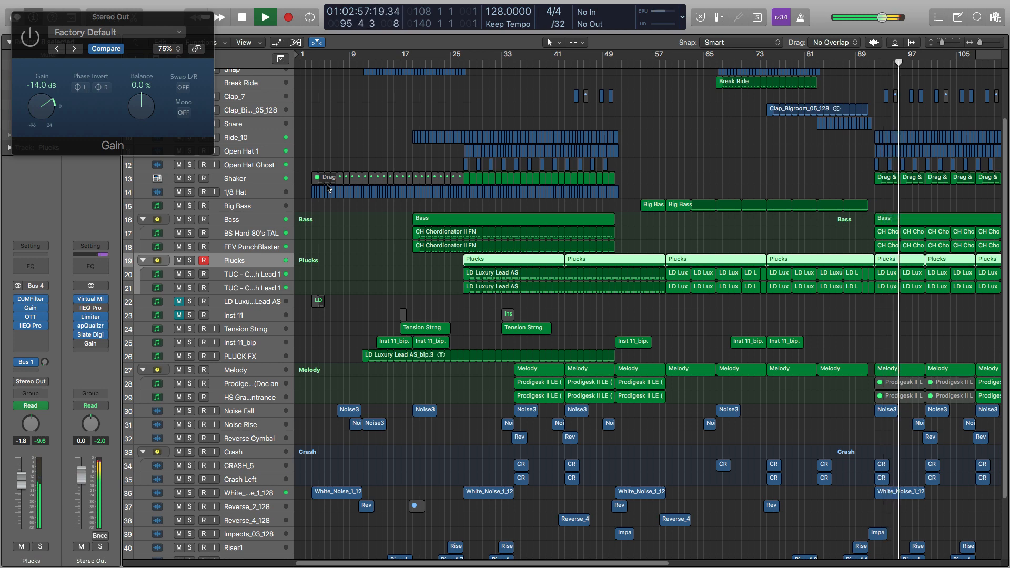
Check the input, gain reduction and output levels in the Stereo Out channel's Limiter.
scroll(421, 187, right, 5)
scroll(452, 185, down, 3)
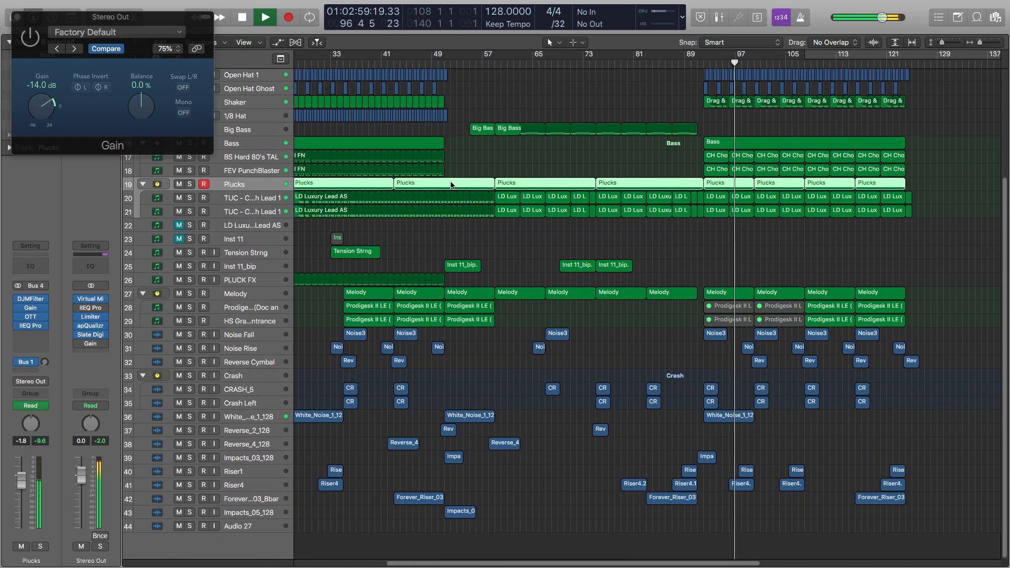
scroll(452, 184, left, 3)
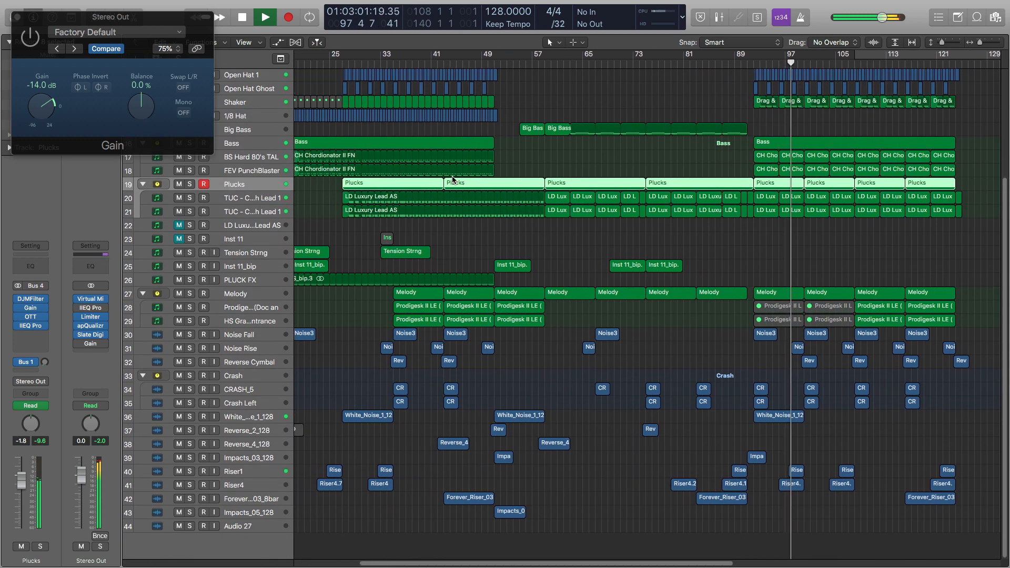
scroll(453, 180, up, 3)
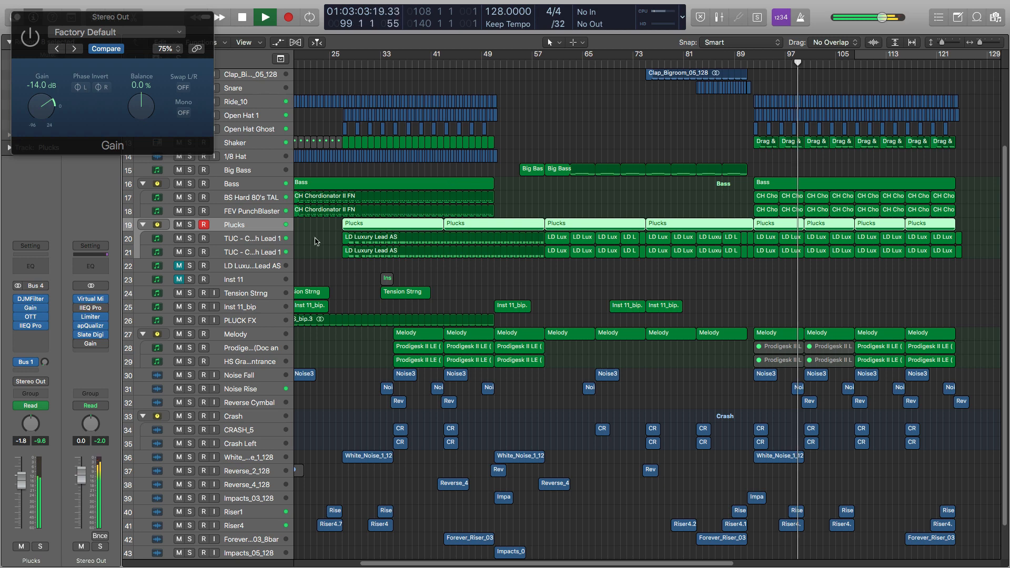
click(91, 317)
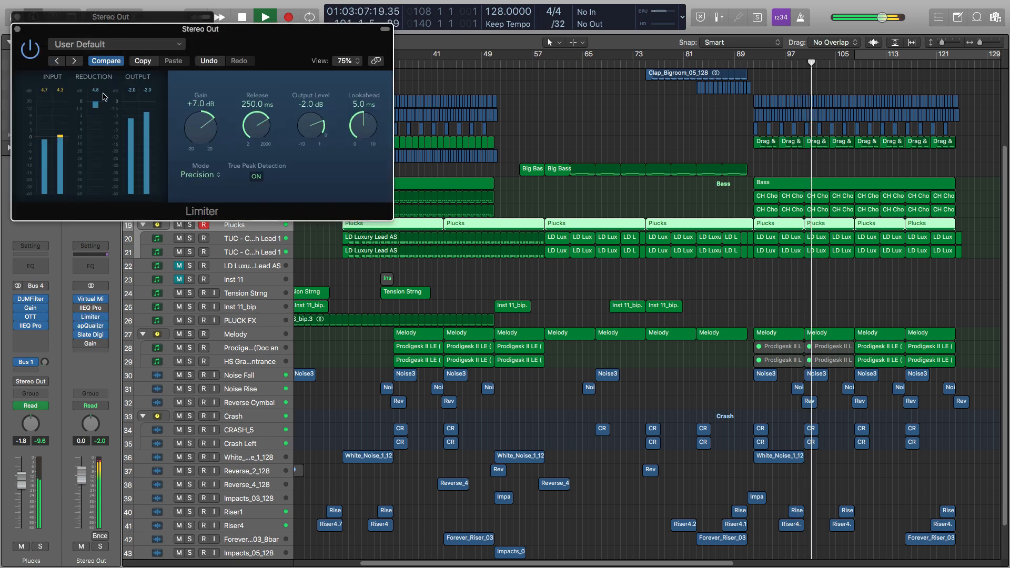
click(17, 30)
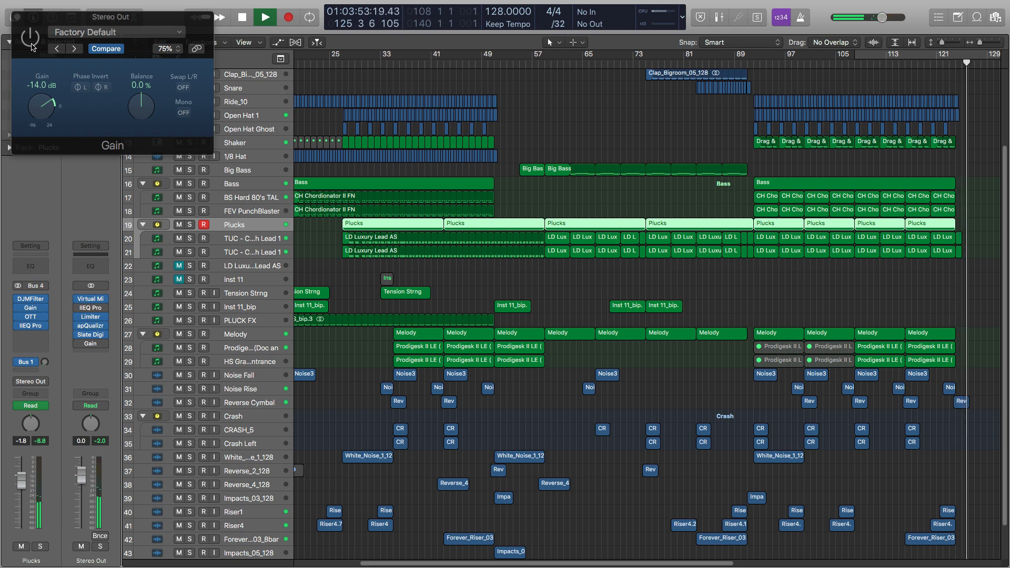
Stop playback and re-enable the Gain plug-in on the Stereo Out, closing its window.
key(space)
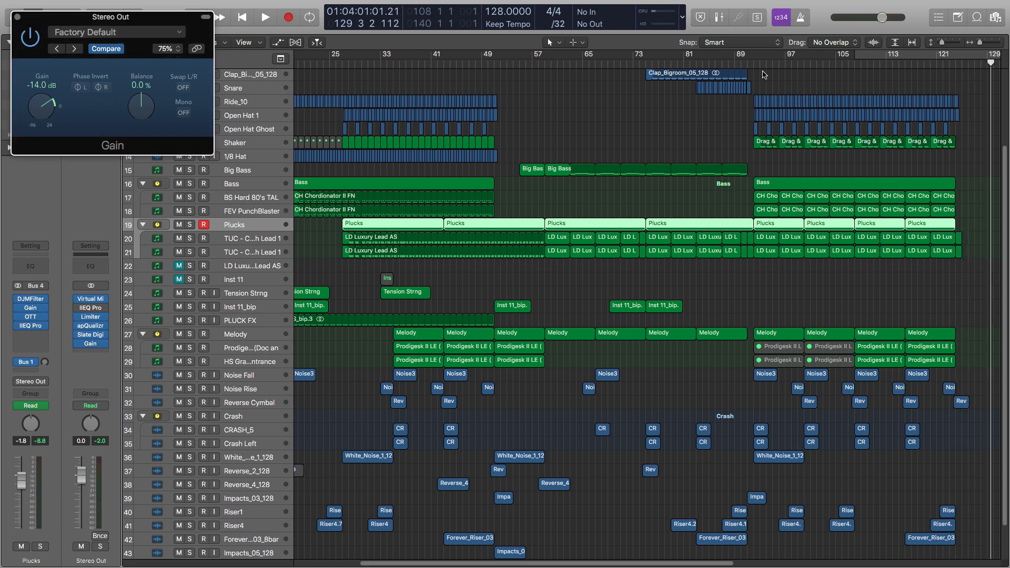
key(super+w)
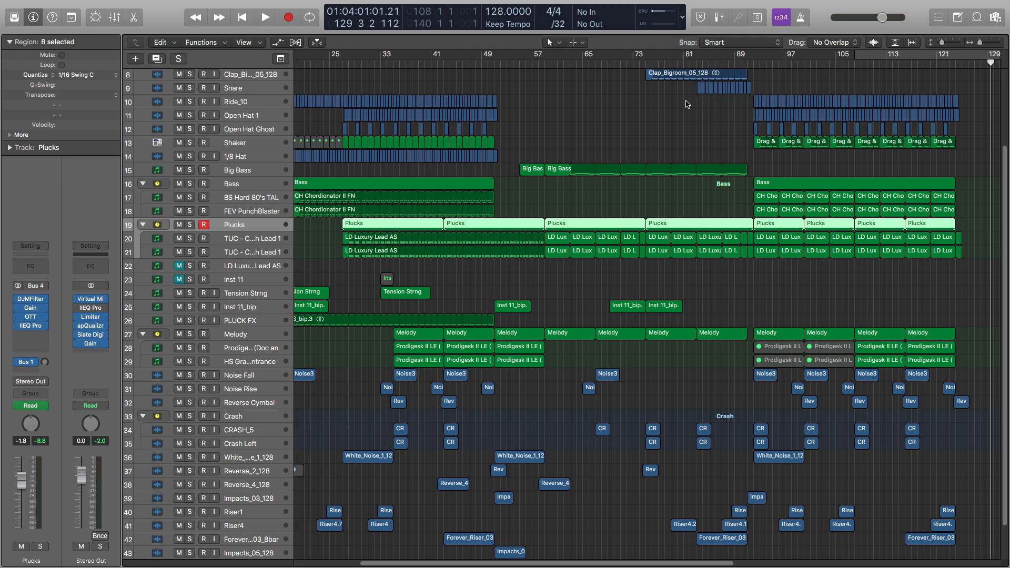
Switch to the YouTube channel page in Safari and show the channel's list of uploaded videos.
key(ctrl+Up)
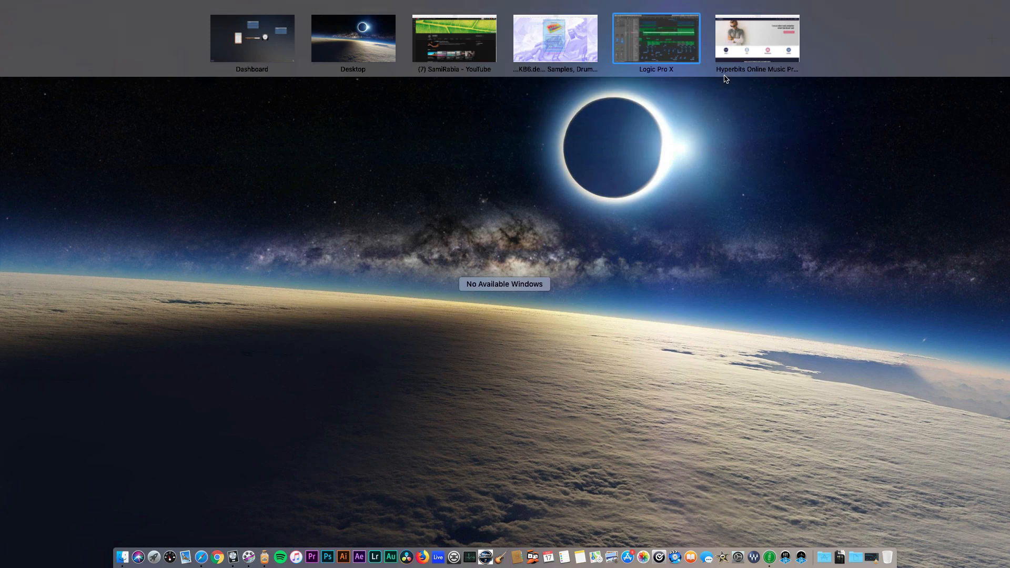
click(476, 38)
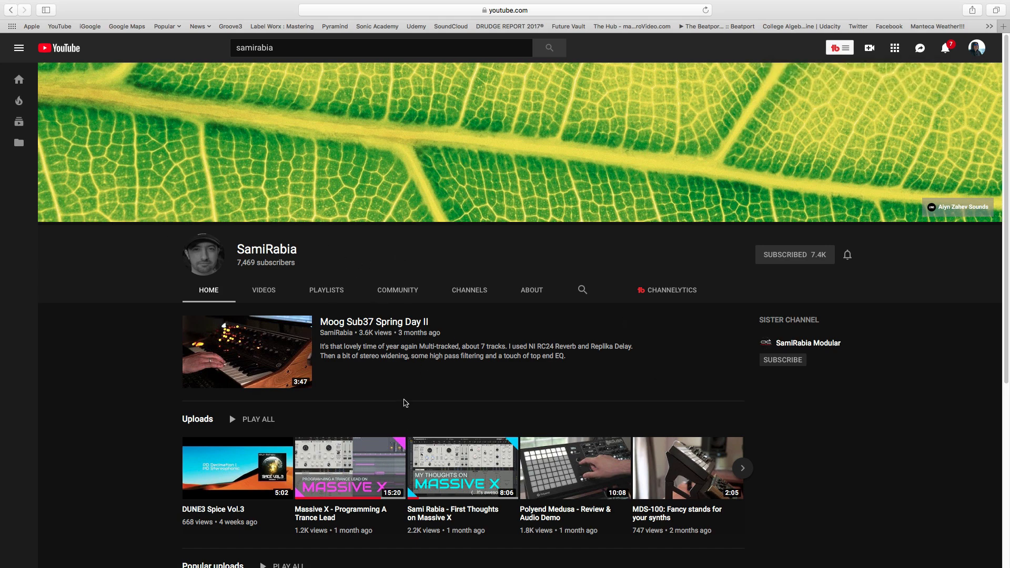
scroll(406, 406, down, 3)
click(264, 156)
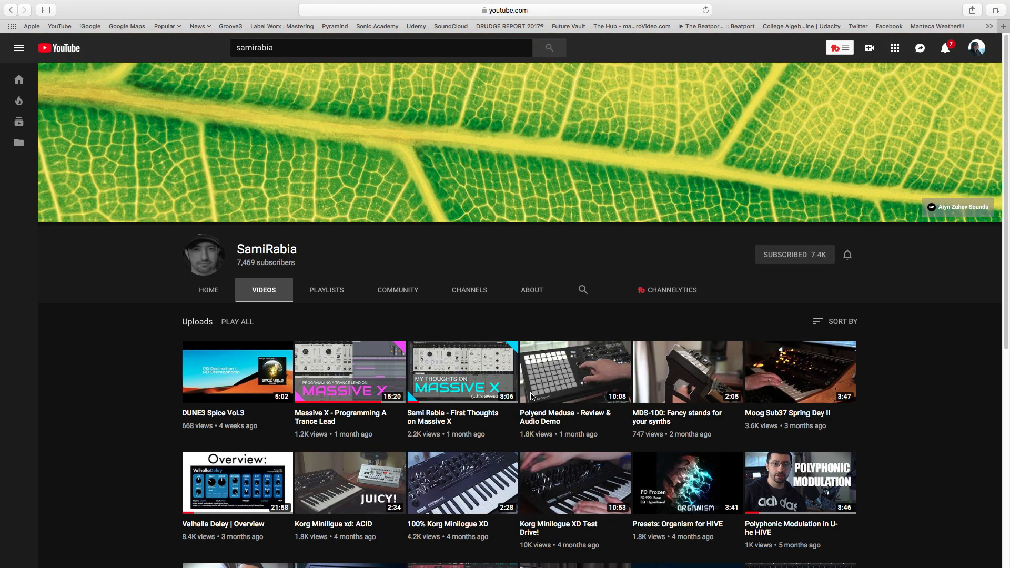
Find the video "My Top Free Mixing Plugins" among the uploads, open it and keep playback paused.
scroll(532, 397, down, 5)
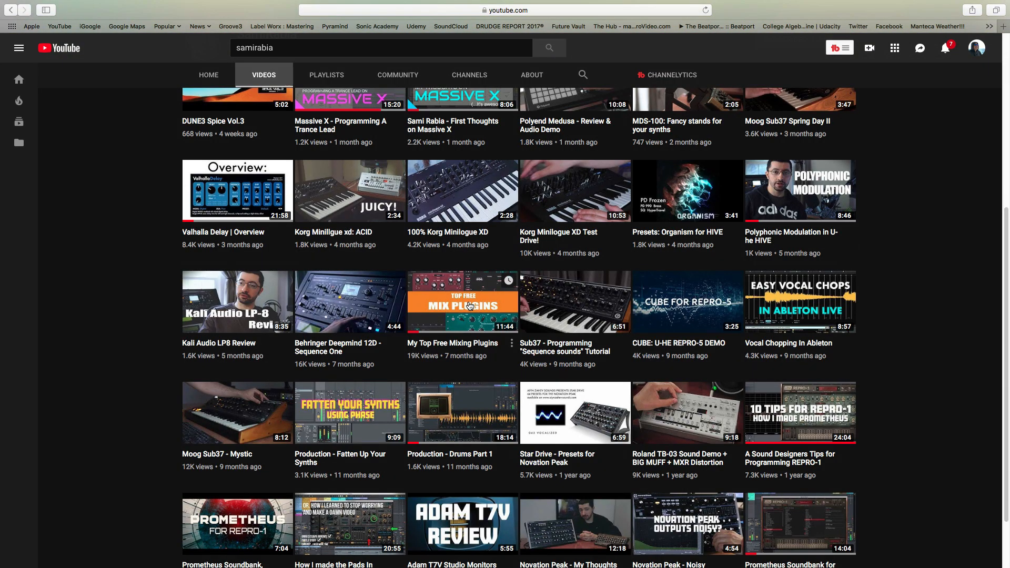
click(468, 304)
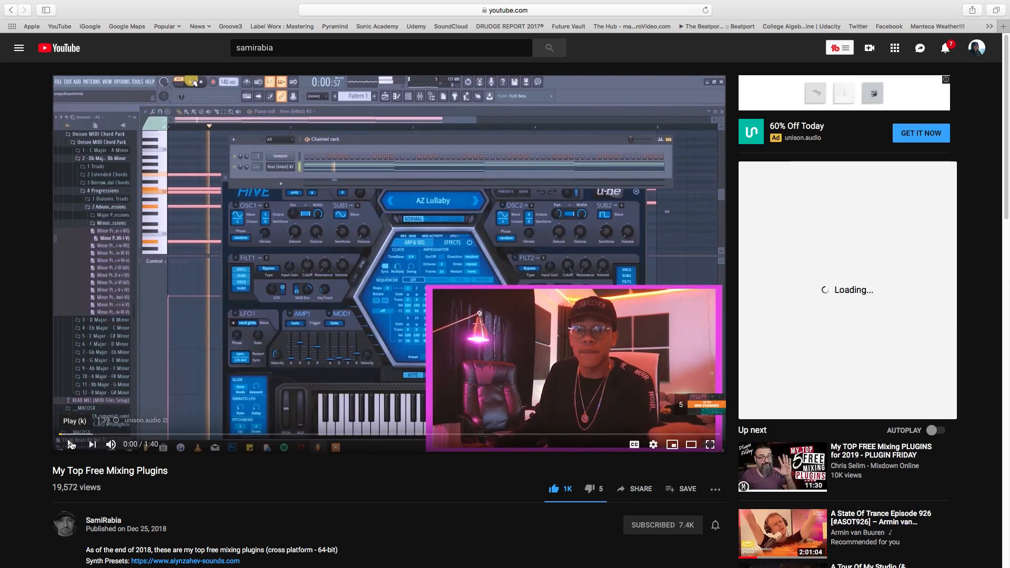
click(71, 444)
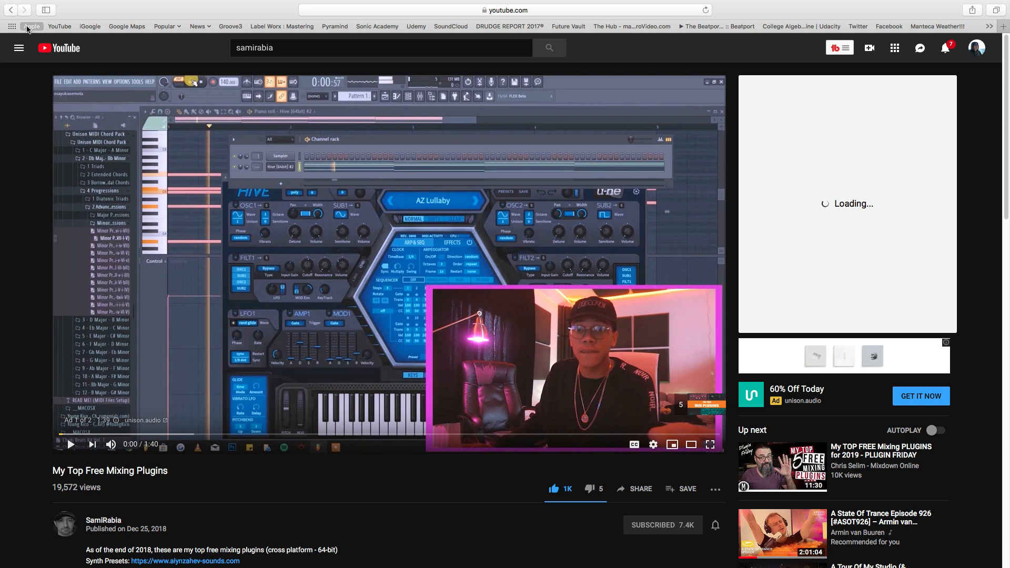
Return to the channel's list of uploads and look through the tutorial and review videos.
click(11, 10)
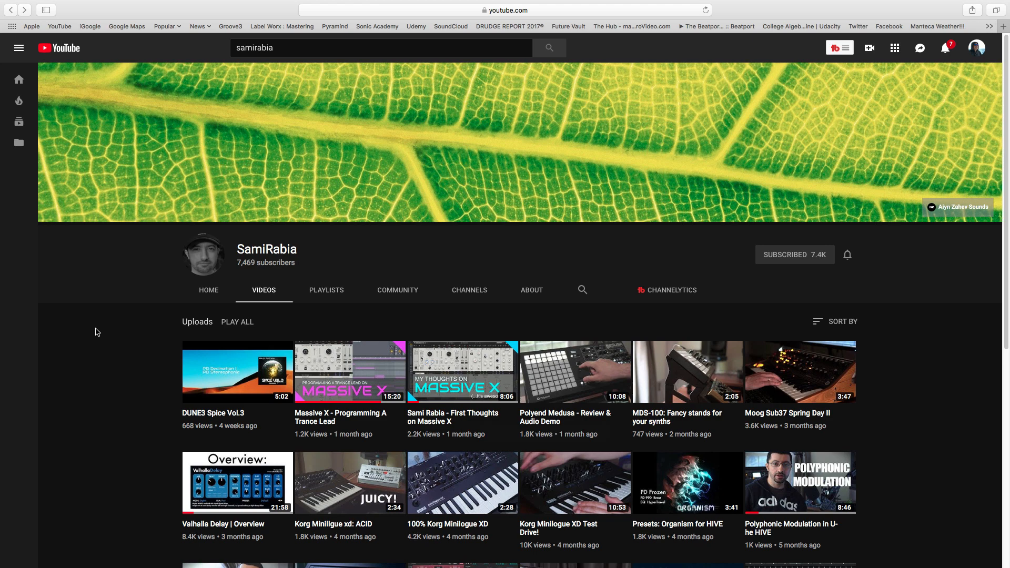
scroll(96, 332, down, 5)
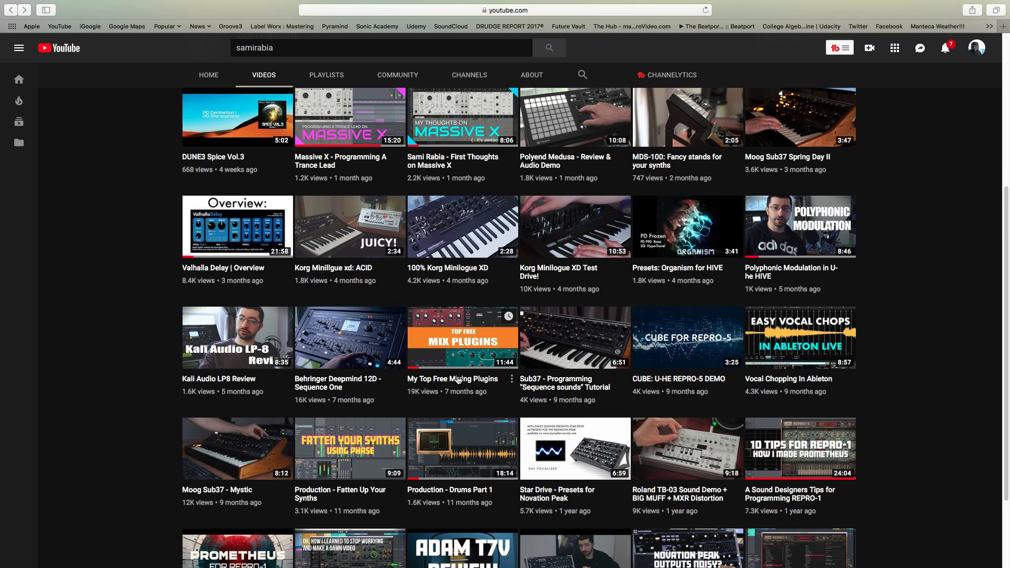
scroll(101, 261, up, 1)
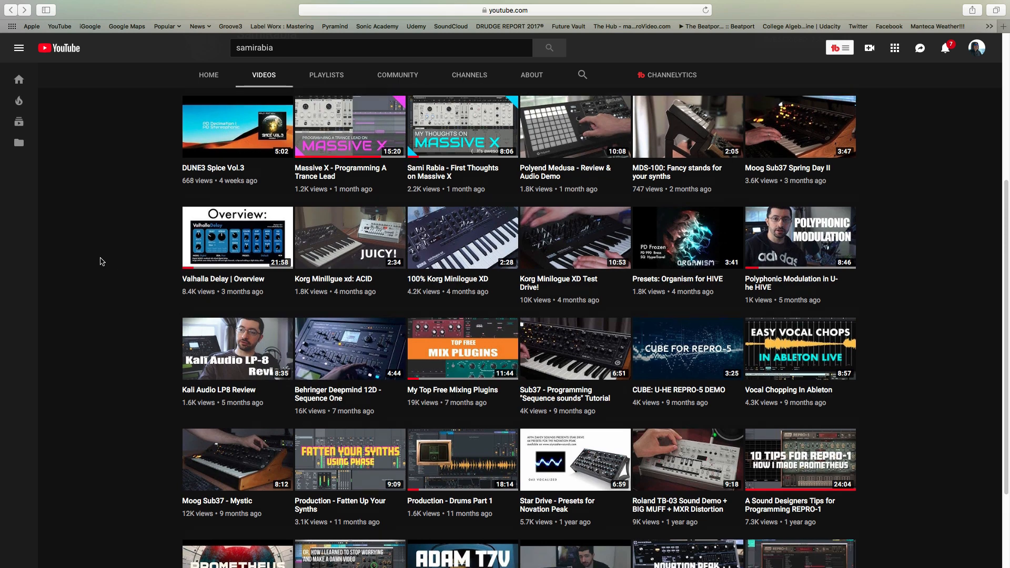
Switch to the Hyperbits website and open the Freebie Library of workshops, sample packs and learning guides.
key(ctrl+Up)
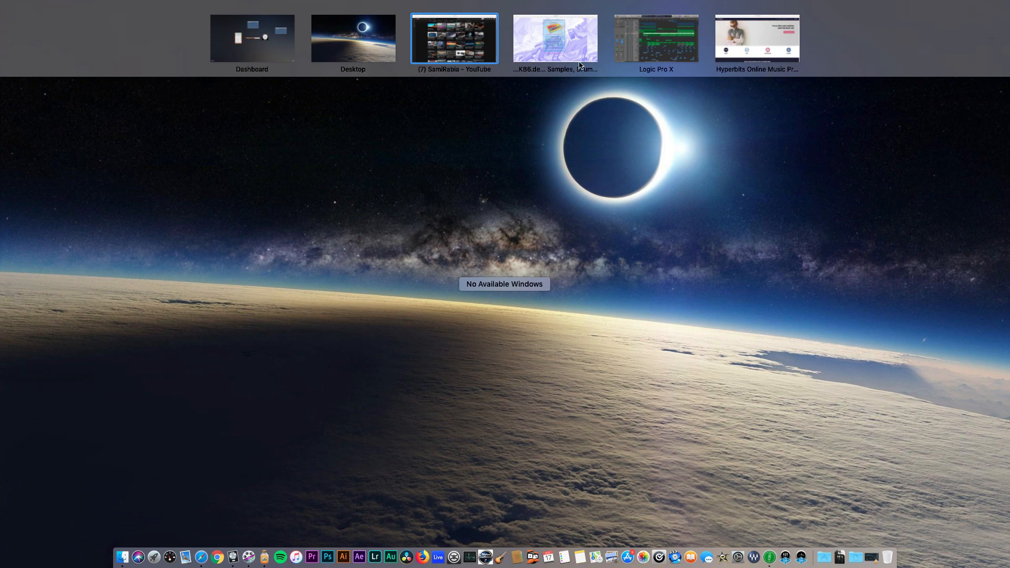
click(743, 30)
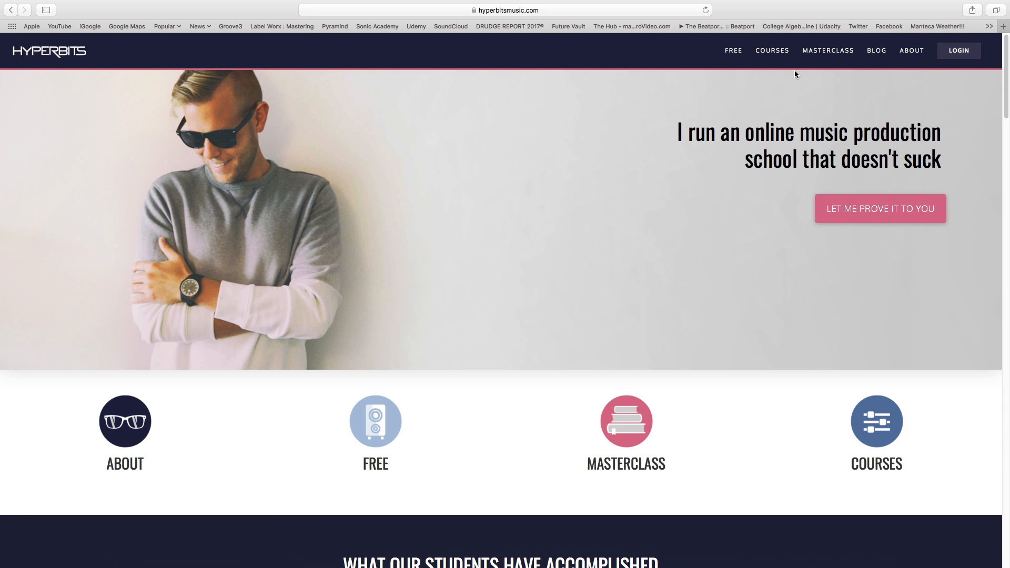
mouse_move(374, 434)
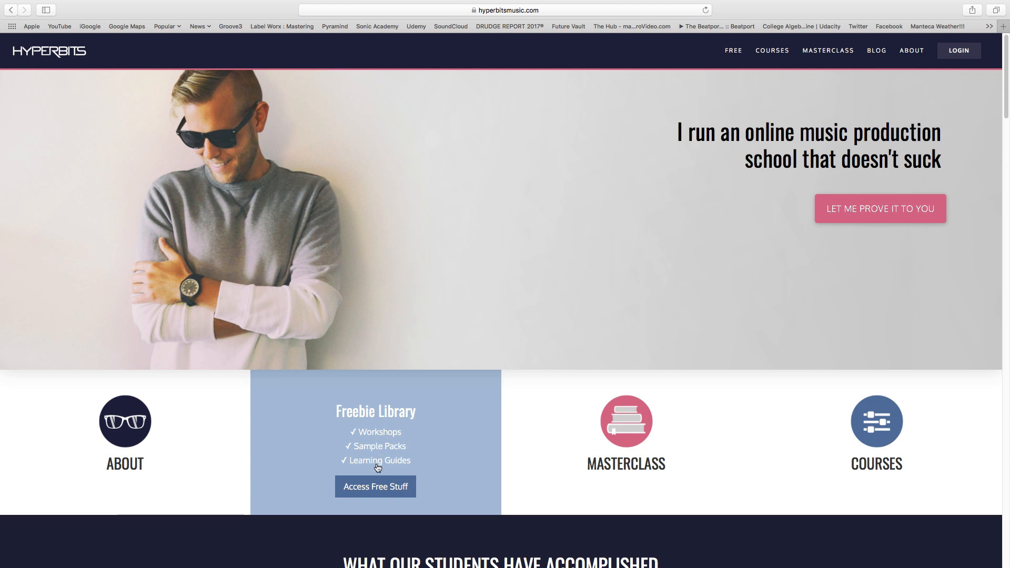
click(376, 487)
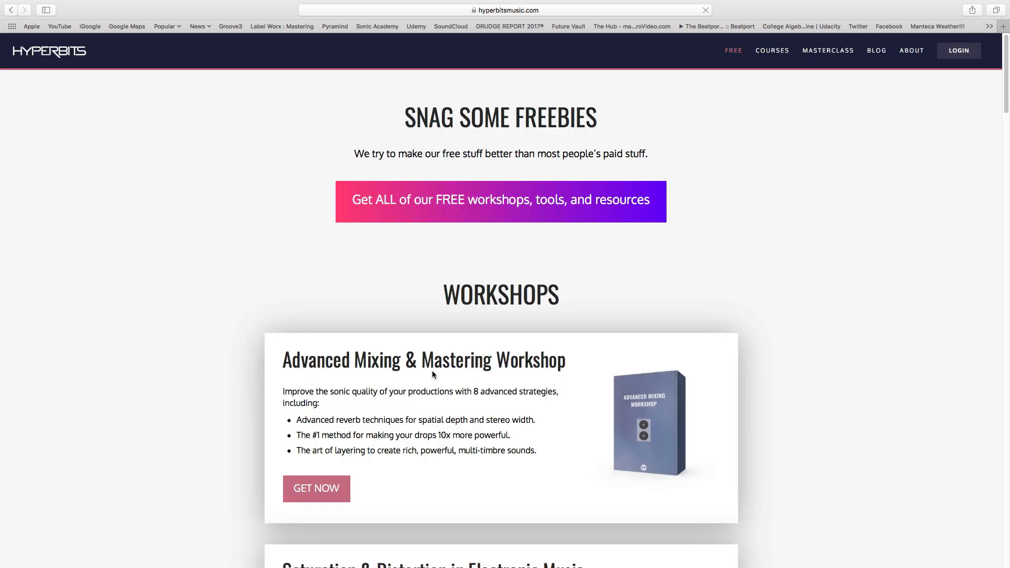
Look through the free workshops, sample packs, learning guides and podcasts offered on the Hyperbits freebies page.
scroll(399, 361, down, 10)
scroll(399, 361, down, 14)
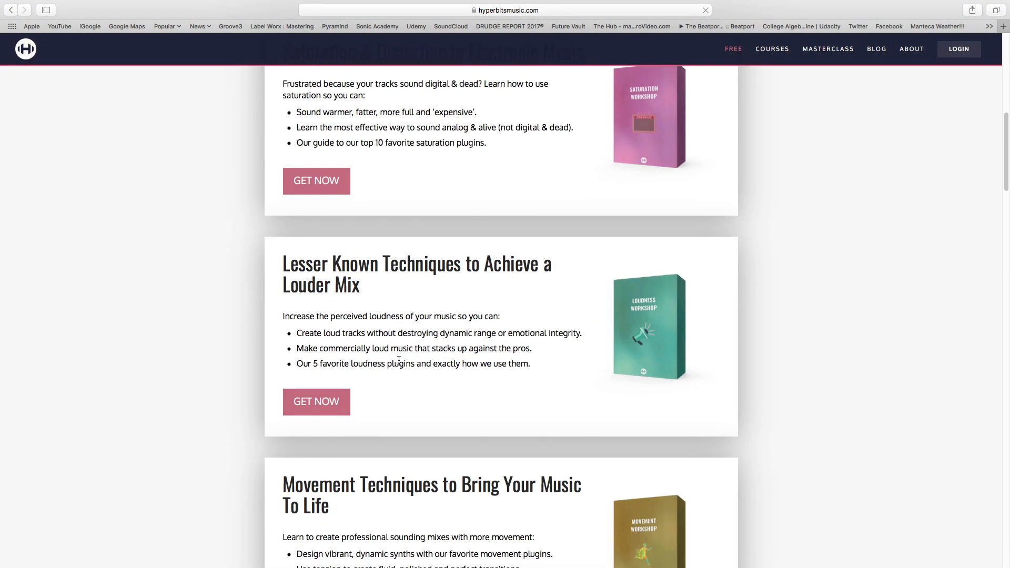
scroll(399, 361, down, 20)
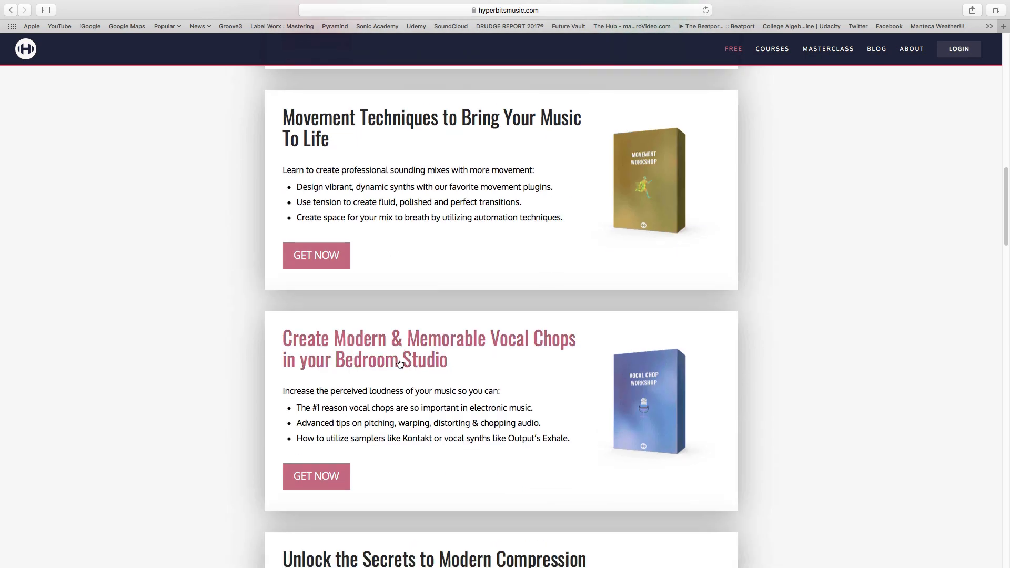
scroll(400, 364, down, 4)
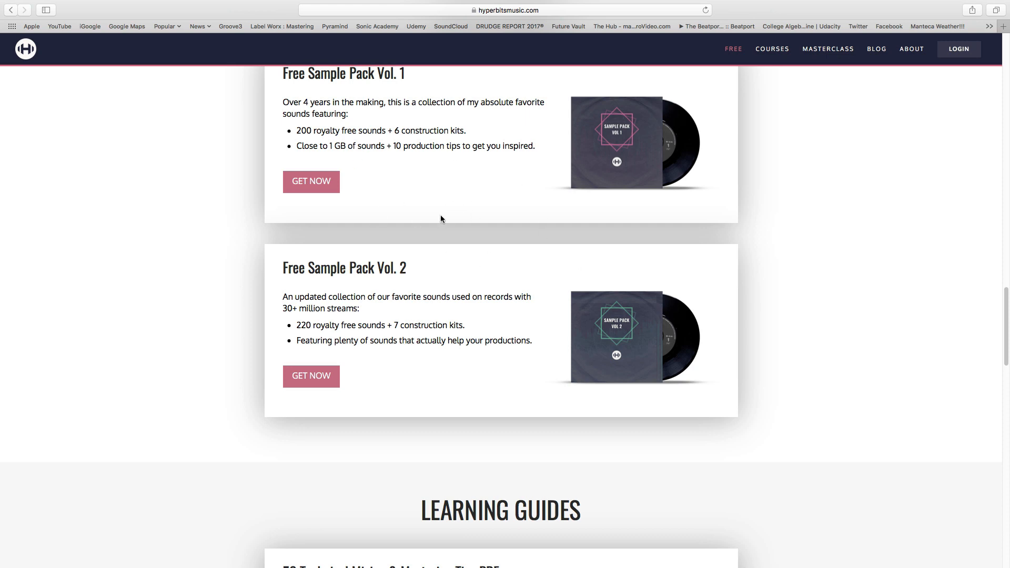
scroll(437, 218, down, 5)
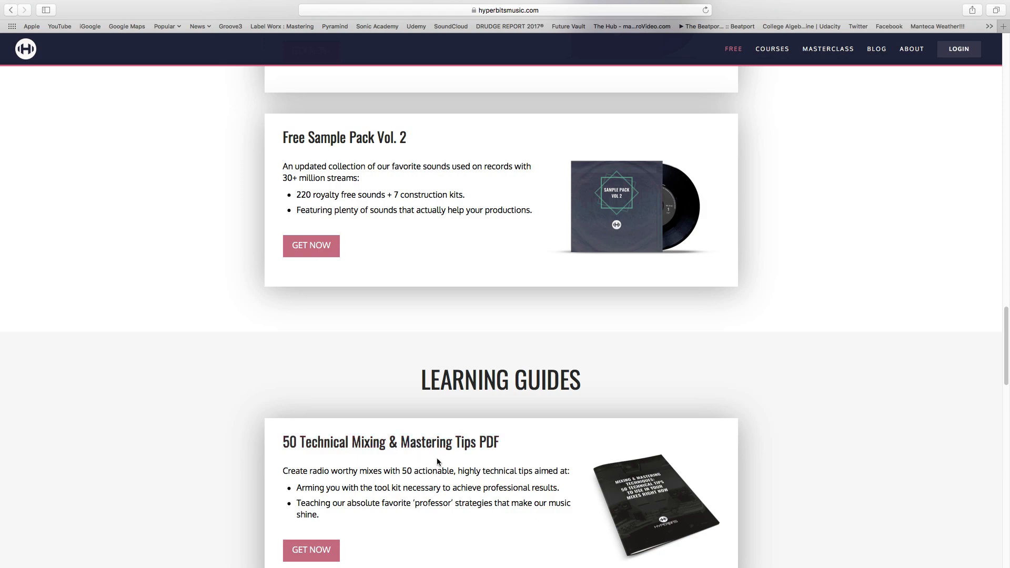
scroll(436, 458, down, 8)
scroll(437, 459, down, 20)
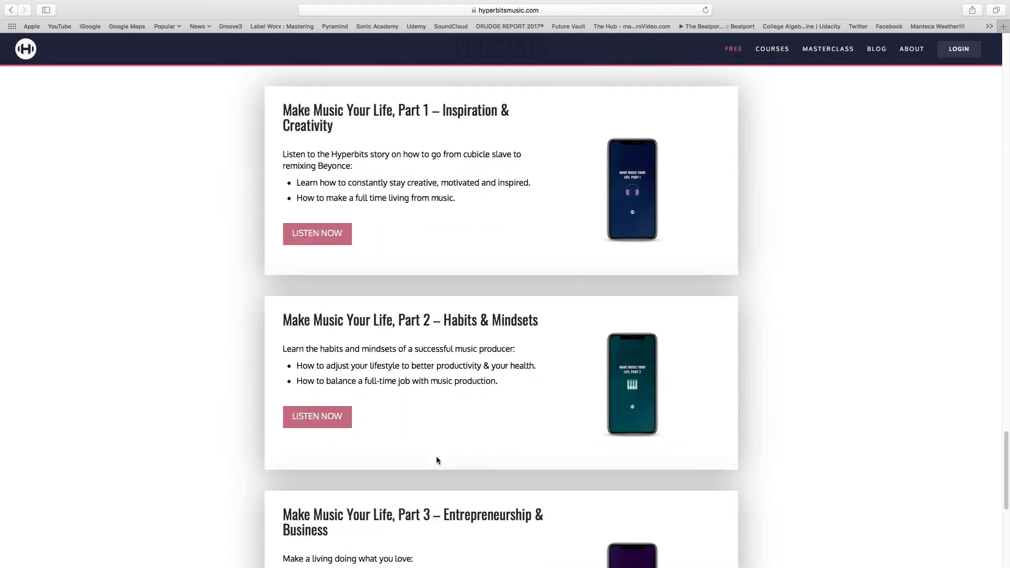
Finish looking through the Hyperbits freebies page and switch to the KB6 Drum Samples Archive website.
scroll(437, 460, down, 13)
scroll(409, 422, up, 20)
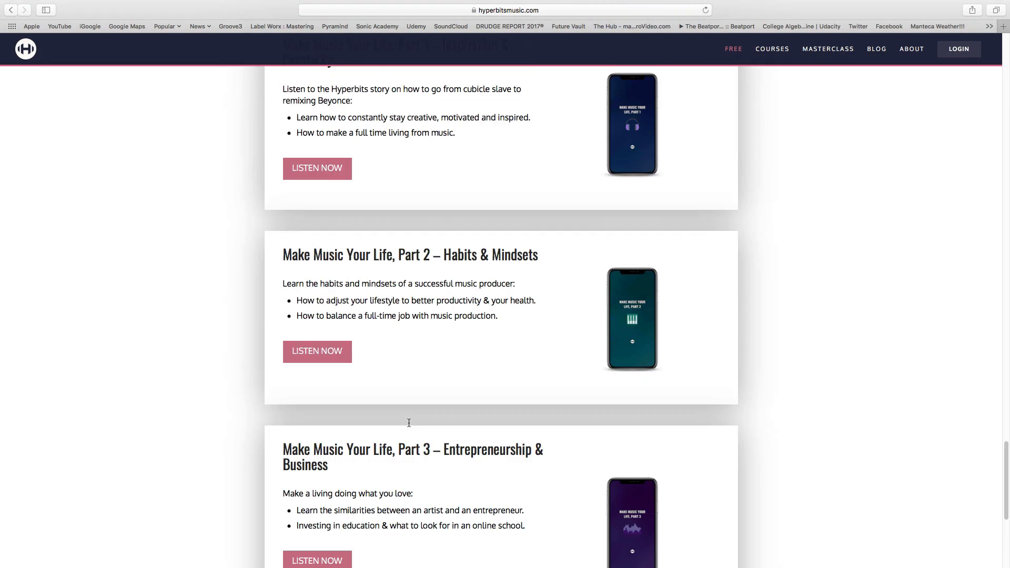
scroll(409, 424, up, 20)
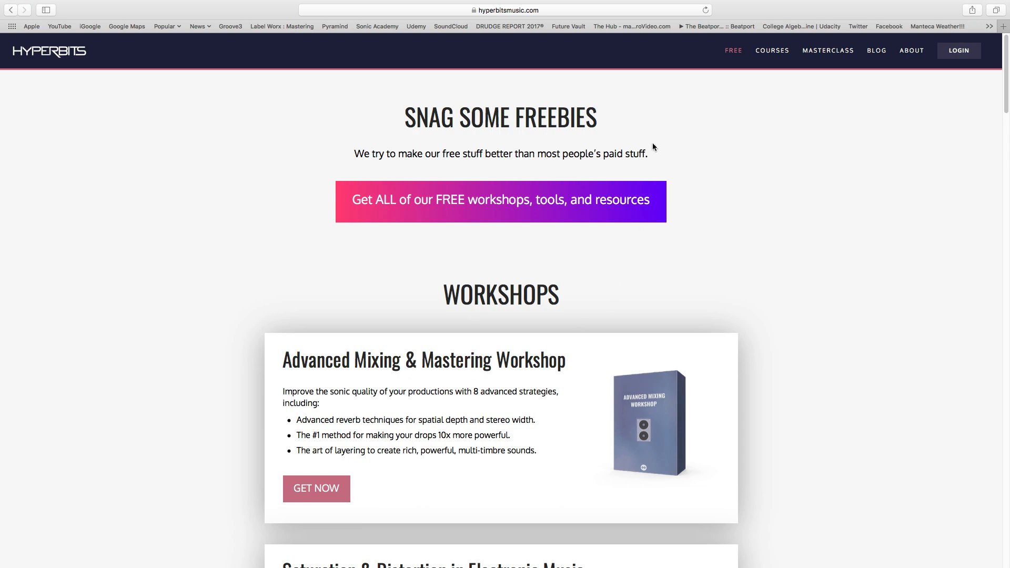
key(ctrl+Up)
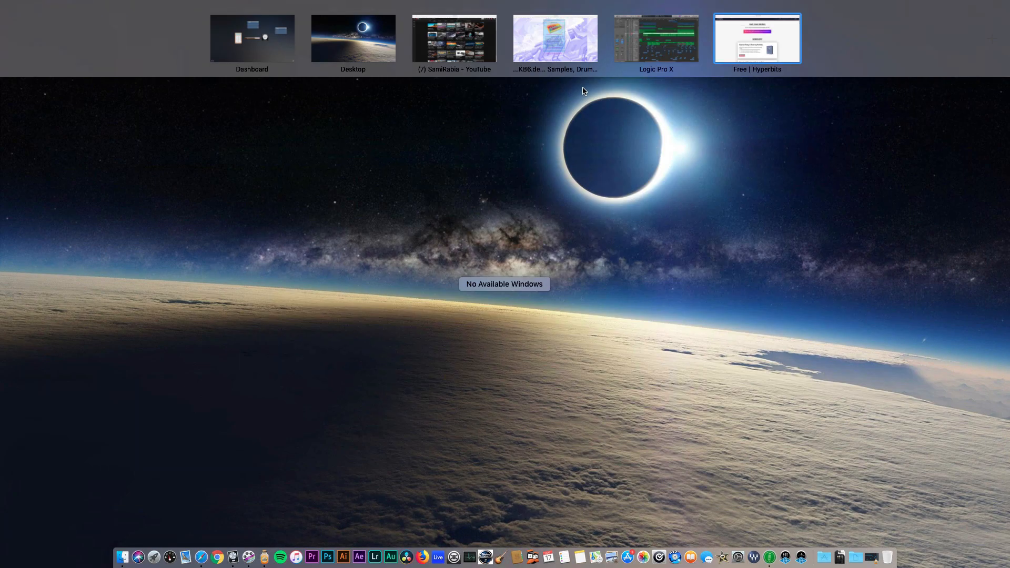
click(533, 38)
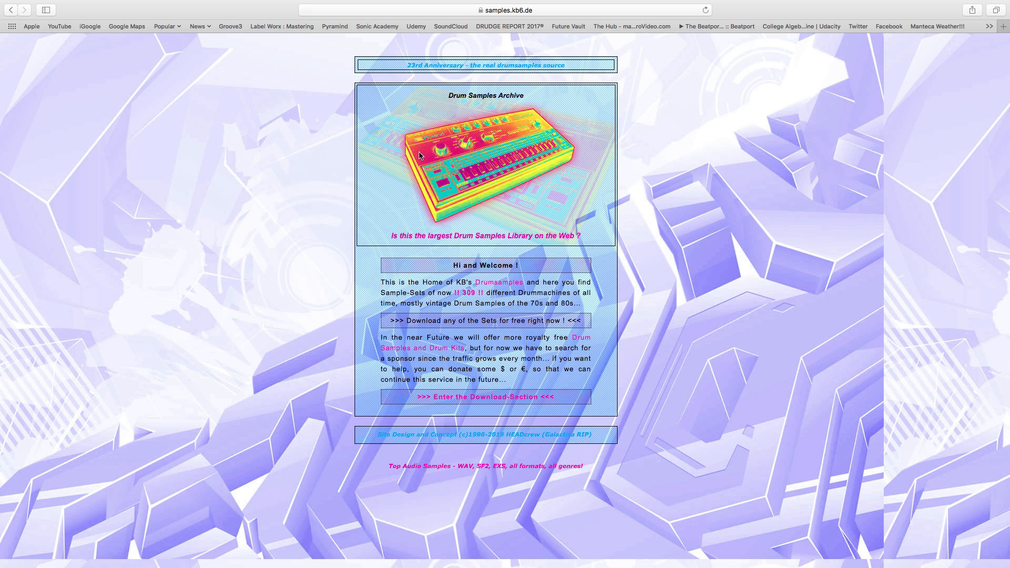
Switch to Finder, open the [KB6] folder in Sample Libraries on the Audio drive, and look through its drum machine sample folders.
key(ctrl+Up)
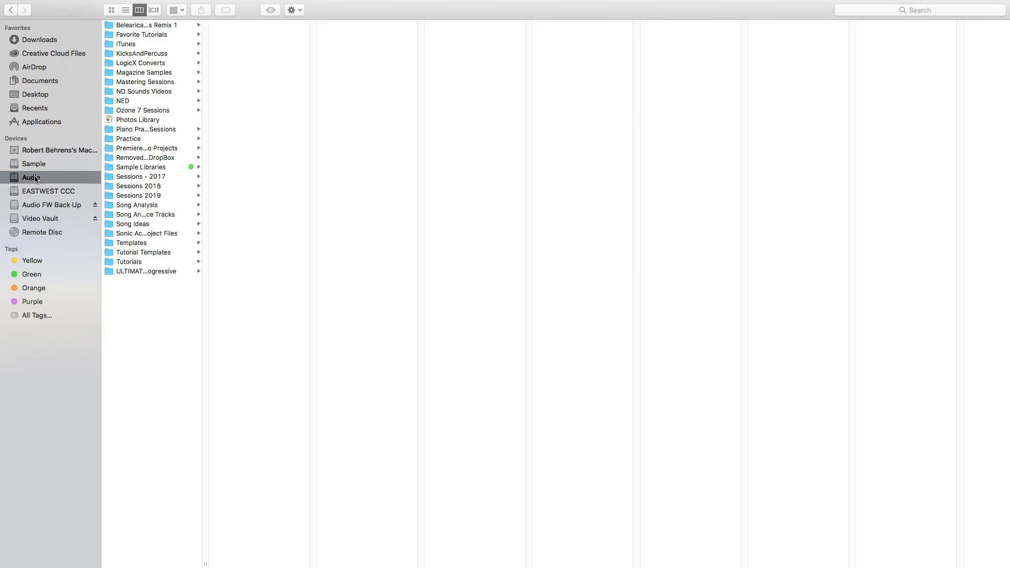
click(155, 167)
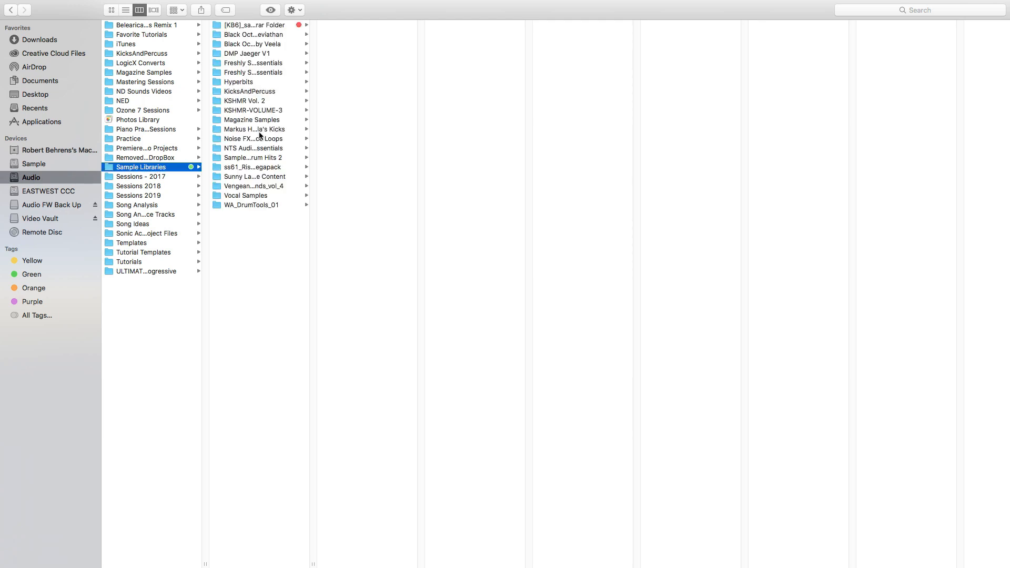
click(241, 25)
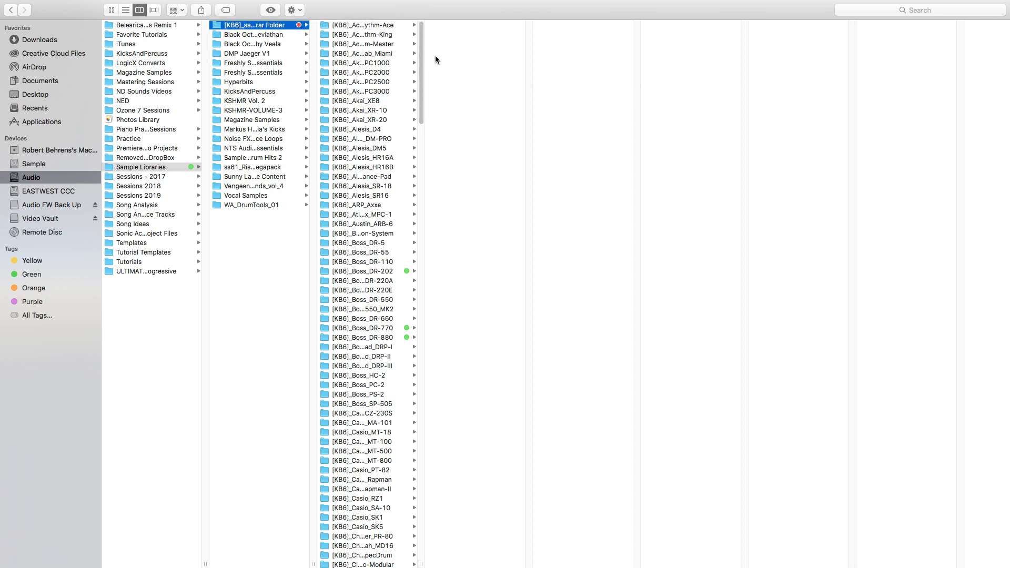
drag(421, 51, 424, 118)
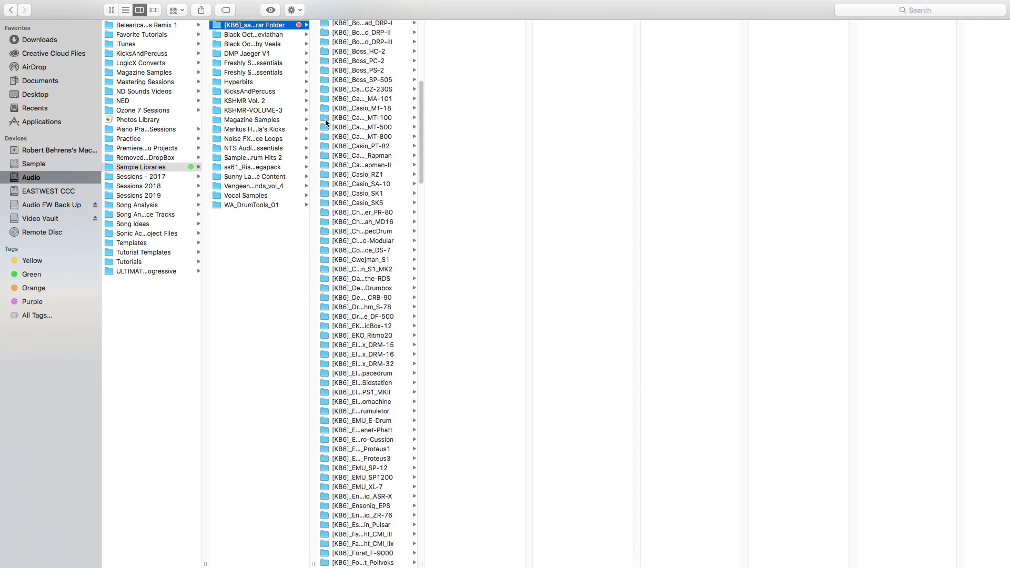
drag(421, 120, 410, 73)
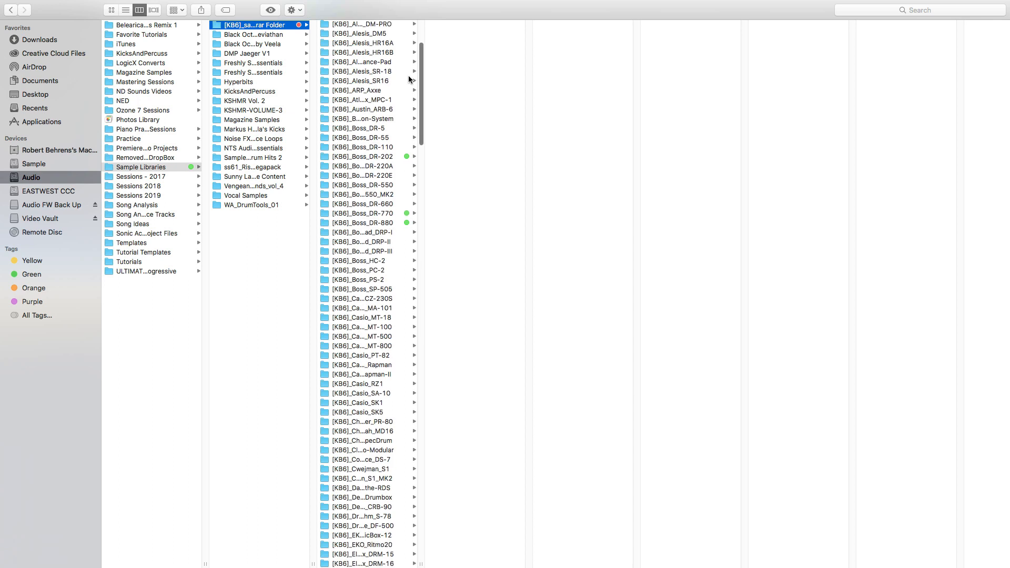
scroll(409, 84, down, 3)
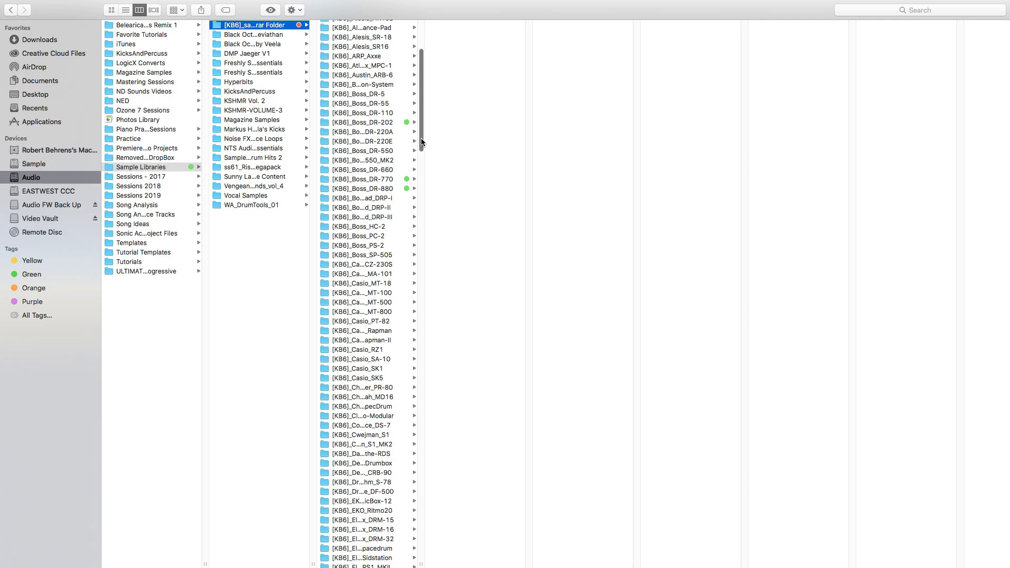
Switch to the Logic Pro X project, play the opening bars of the arrangement, and bypass the Gain plug-in on Stereo Out.
key(ctrl+Up)
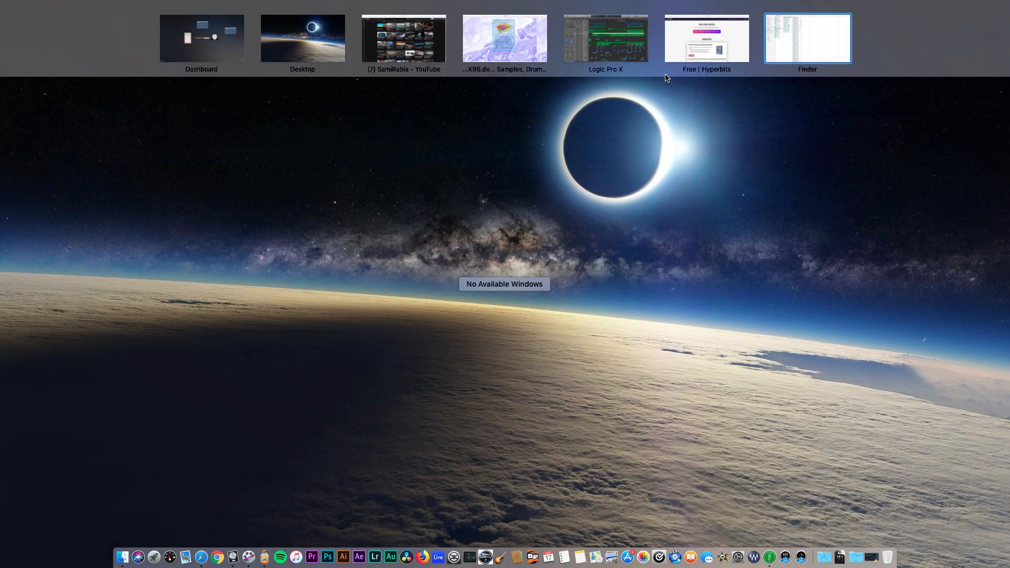
click(591, 39)
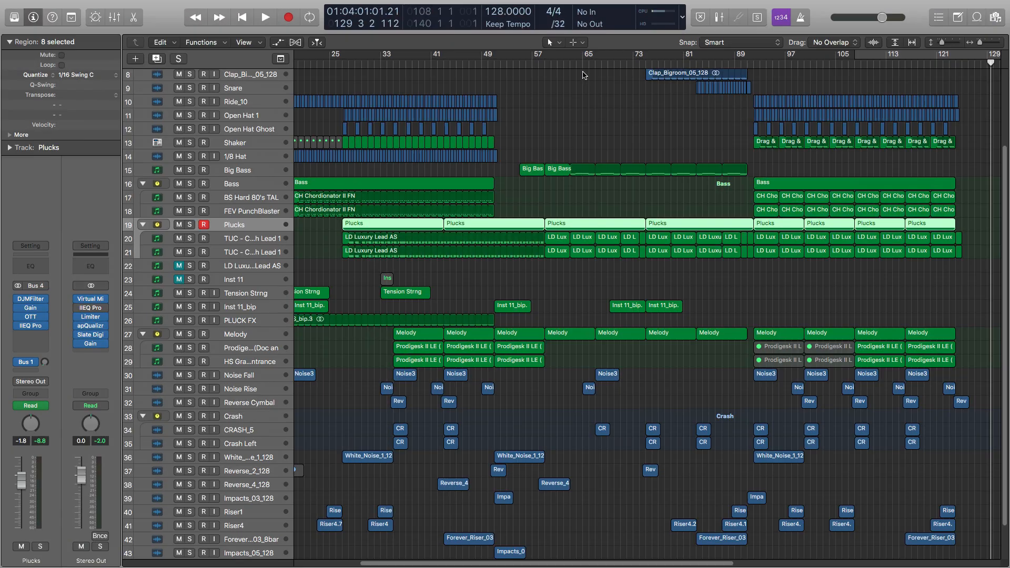
key(ctrl+Up)
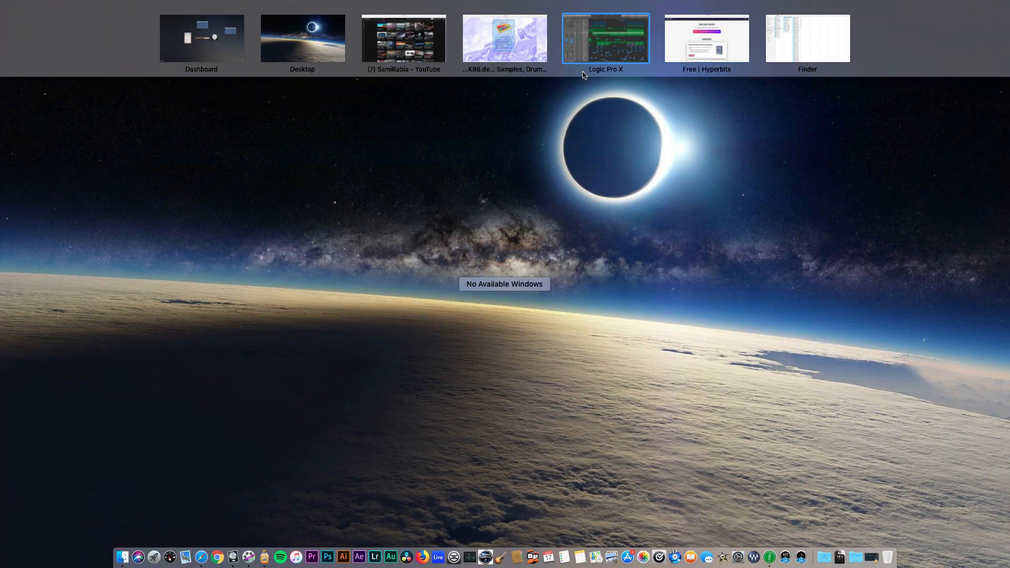
click(612, 42)
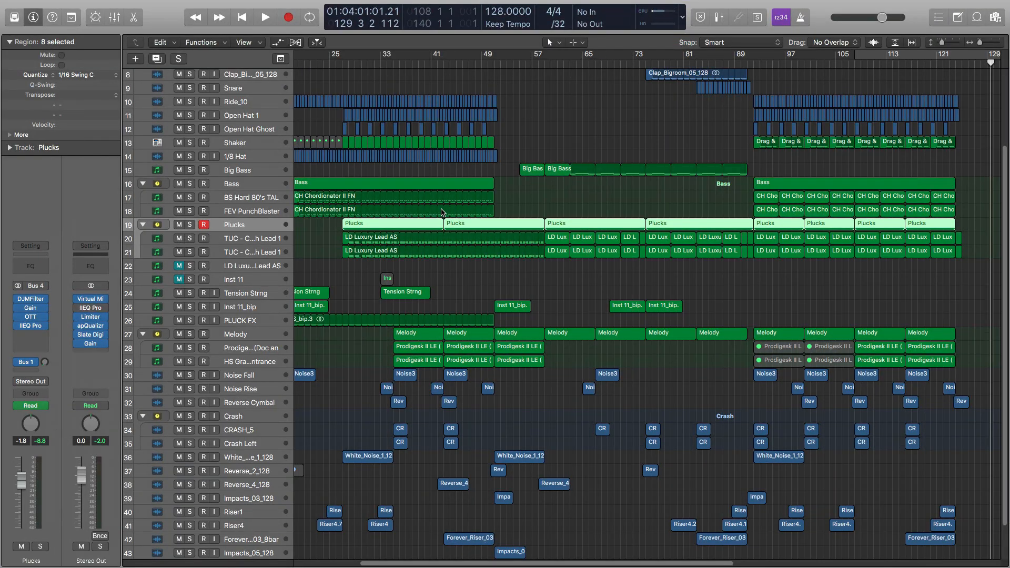
key(Return)
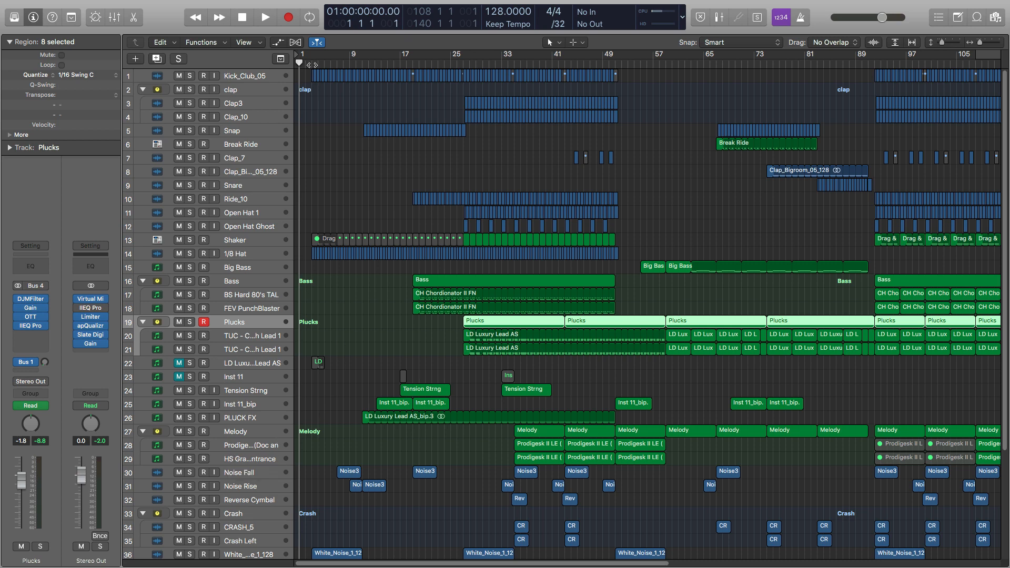
click(313, 65)
key(space)
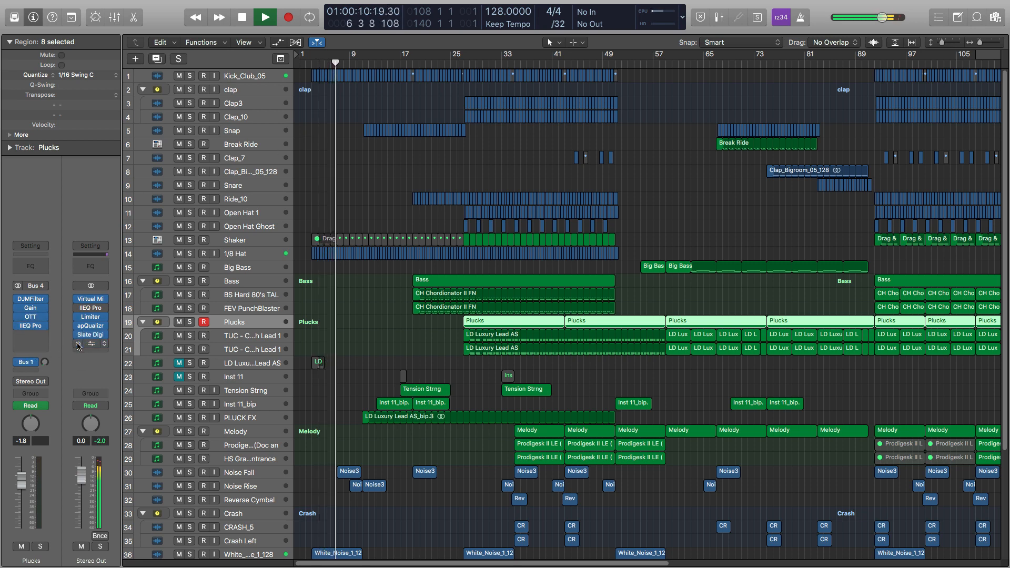
key(space)
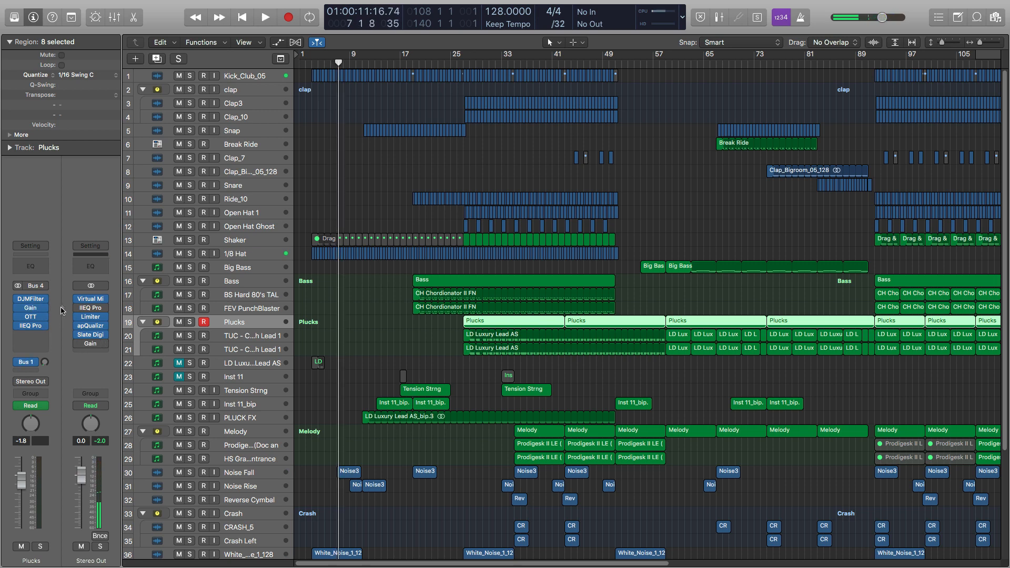
Select the Kick_Club_05 track, examine the modules in its Virtual Mix Rack plug-in, and close the plug-in.
click(244, 76)
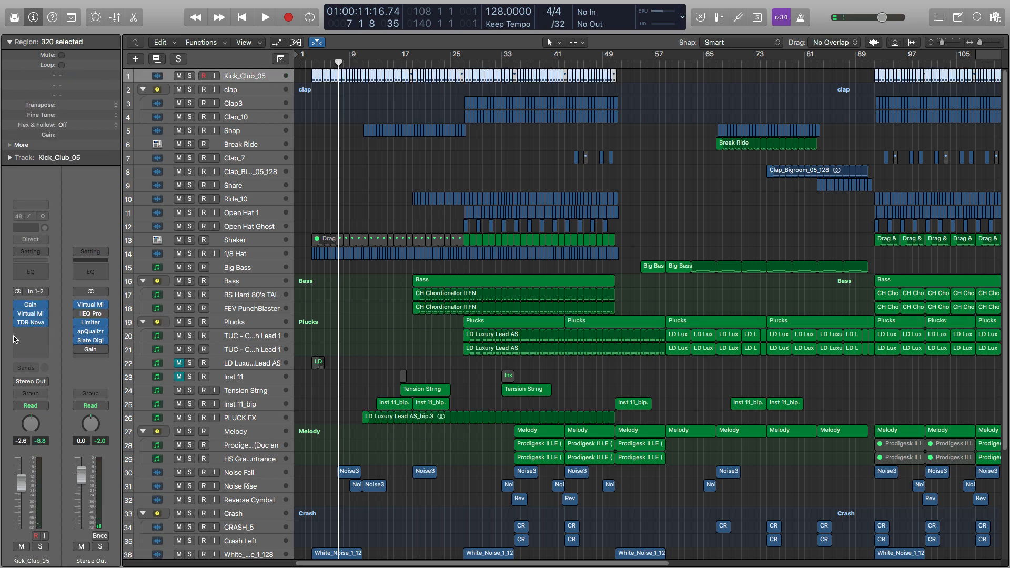
click(31, 315)
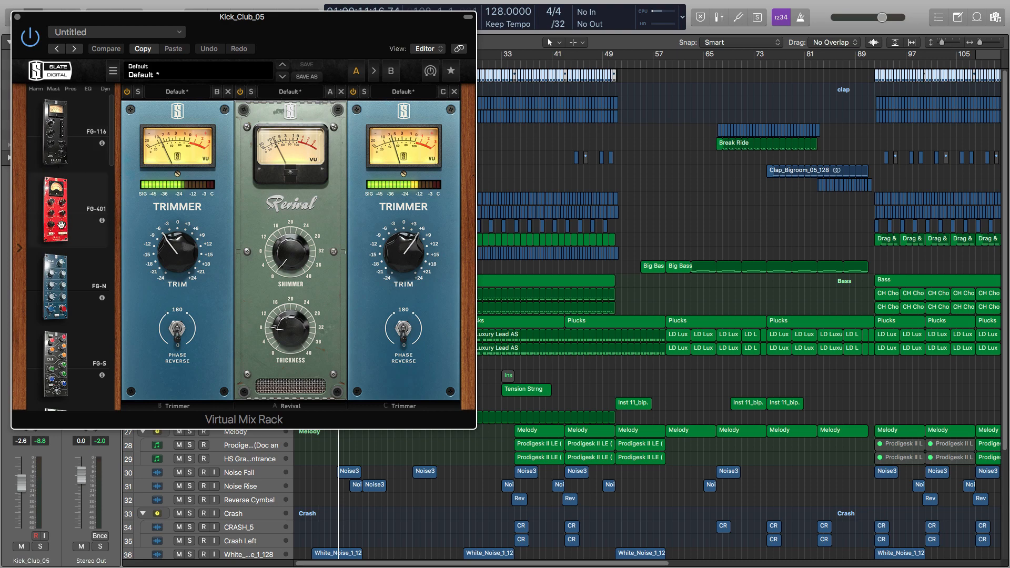
scroll(111, 134, down, 3)
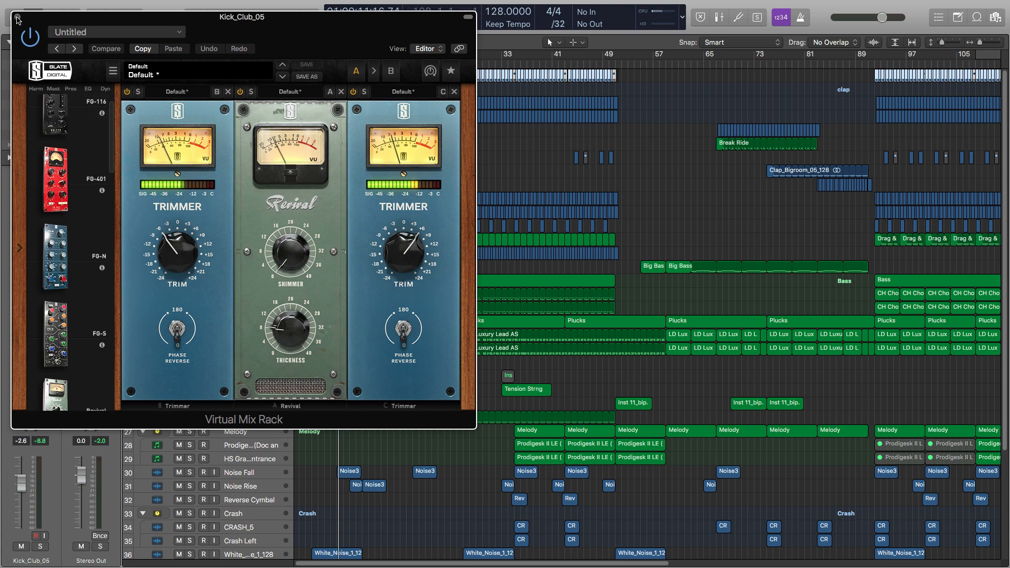
click(18, 19)
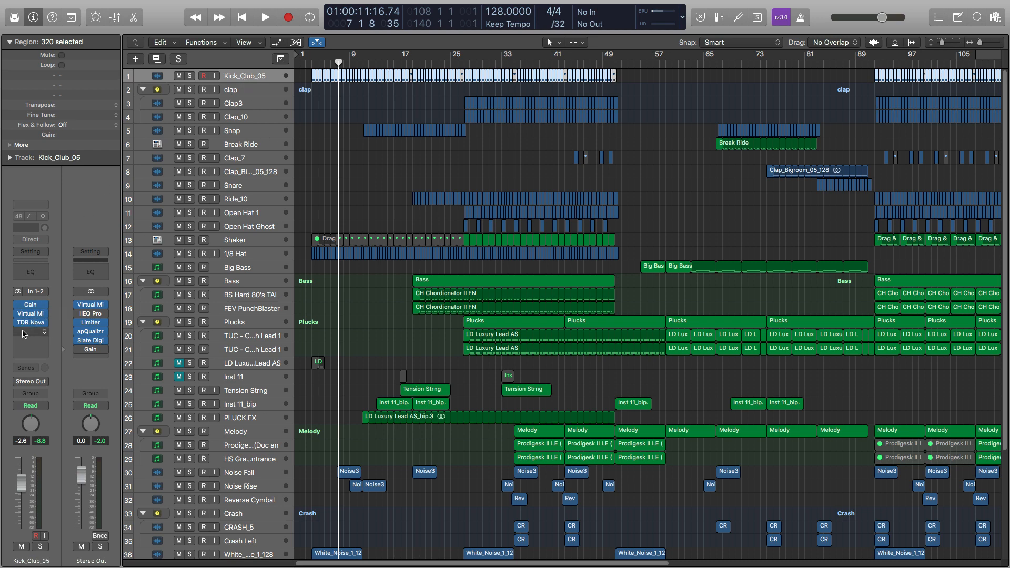
Set the band I threshold to -15.0 dB in the kick track's TDR Nova during playback, and close the plug-in.
click(31, 322)
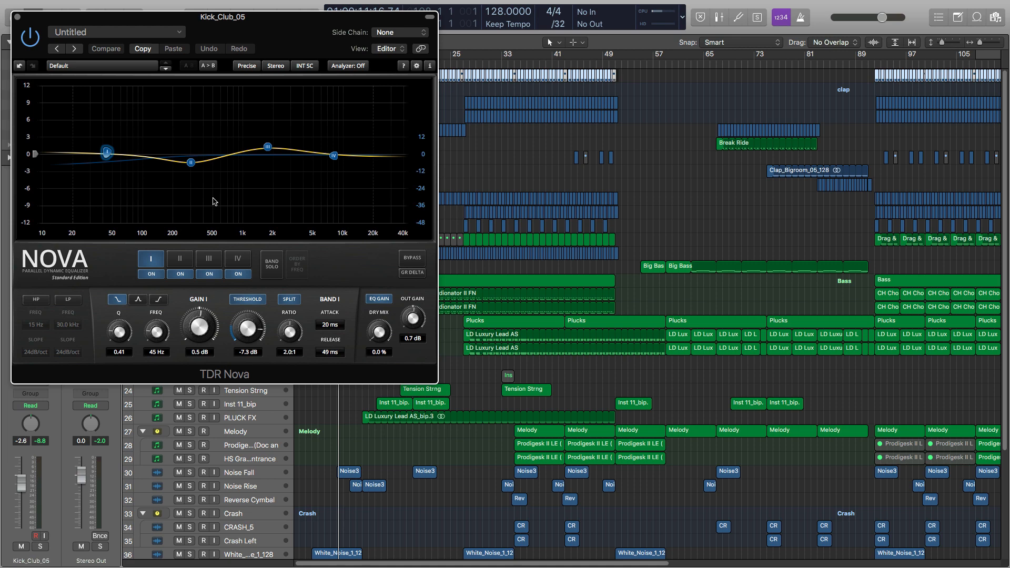
key(space)
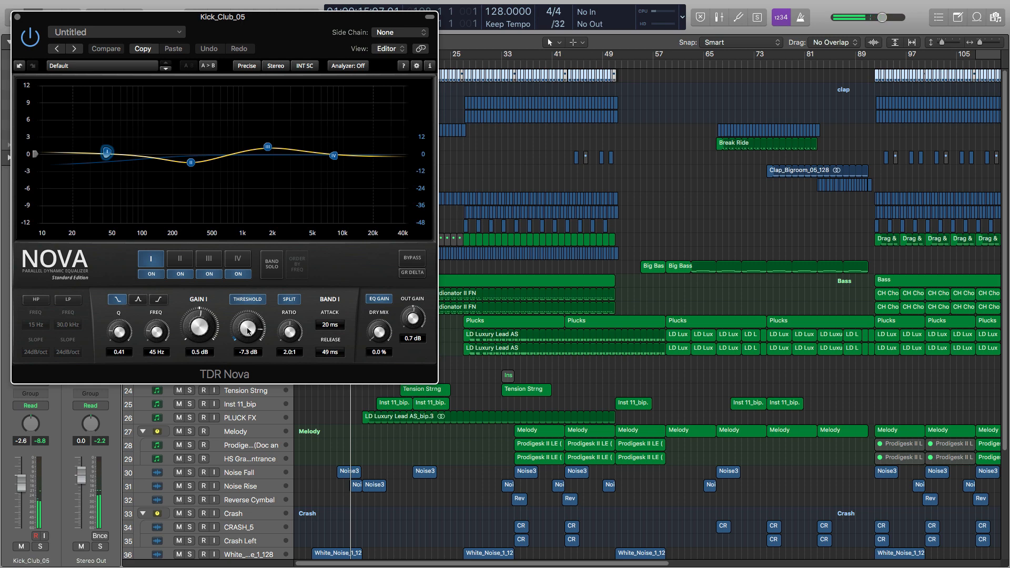
drag(248, 330, 247, 364)
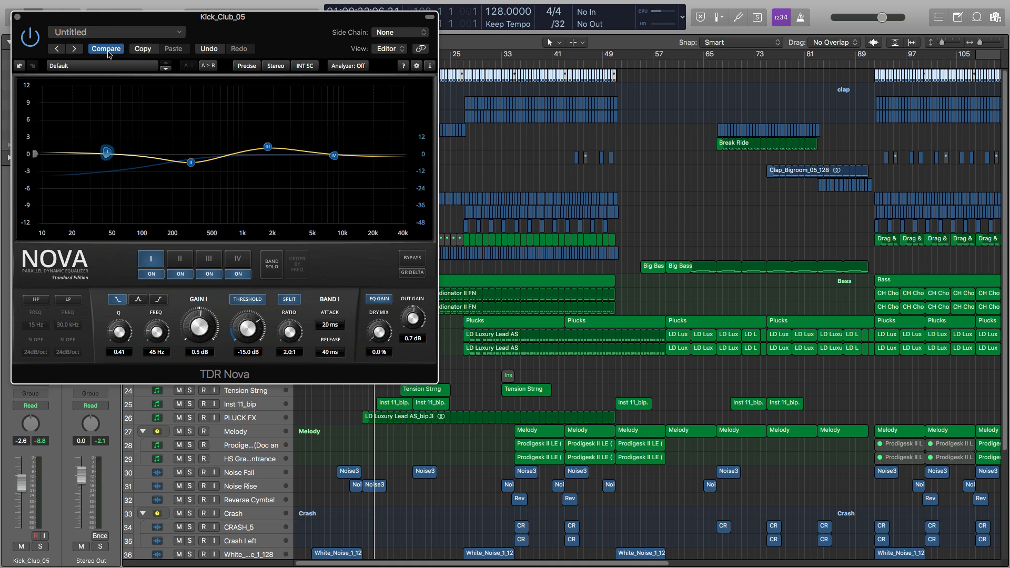
click(17, 17)
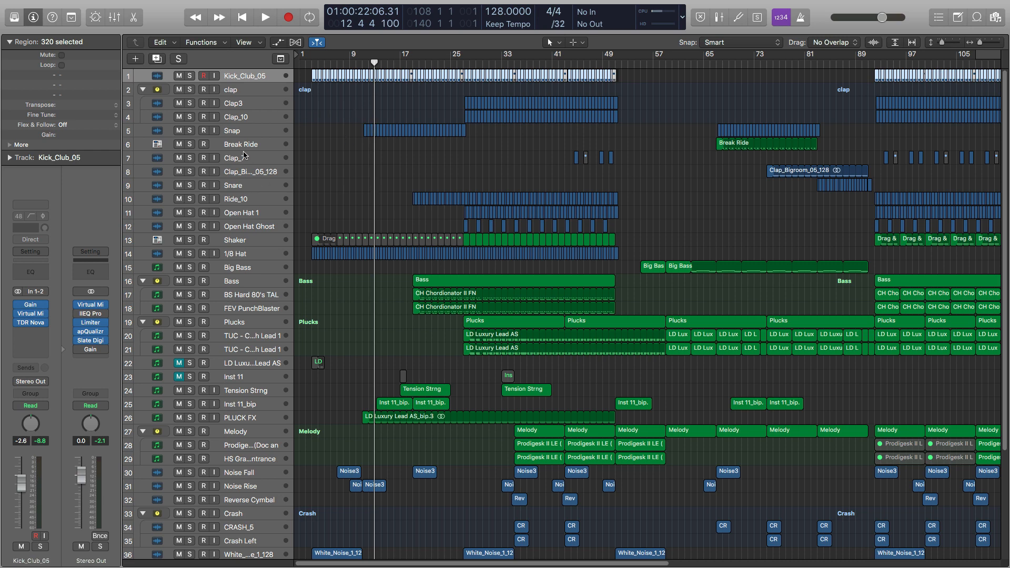
Select the Open Hat 1 track and play the full arrangement briefly from bar 27.
click(254, 213)
click(463, 63)
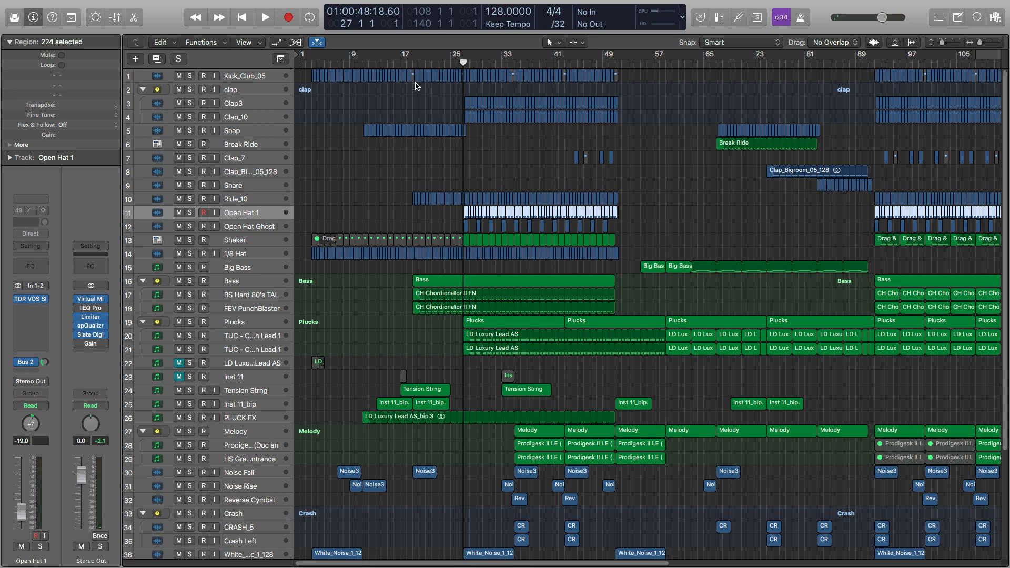
key(space)
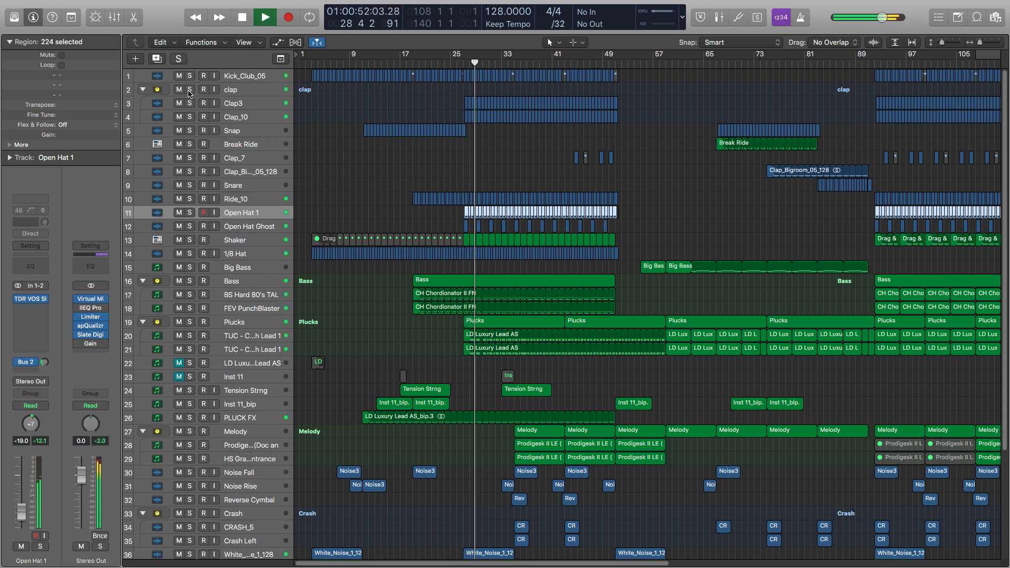
key(space)
Solo the drum tracks from Kick_Club_05 through 1/8 Hat, play them together, and select the Clap3 track to examine its plug-ins.
drag(190, 77, 190, 90)
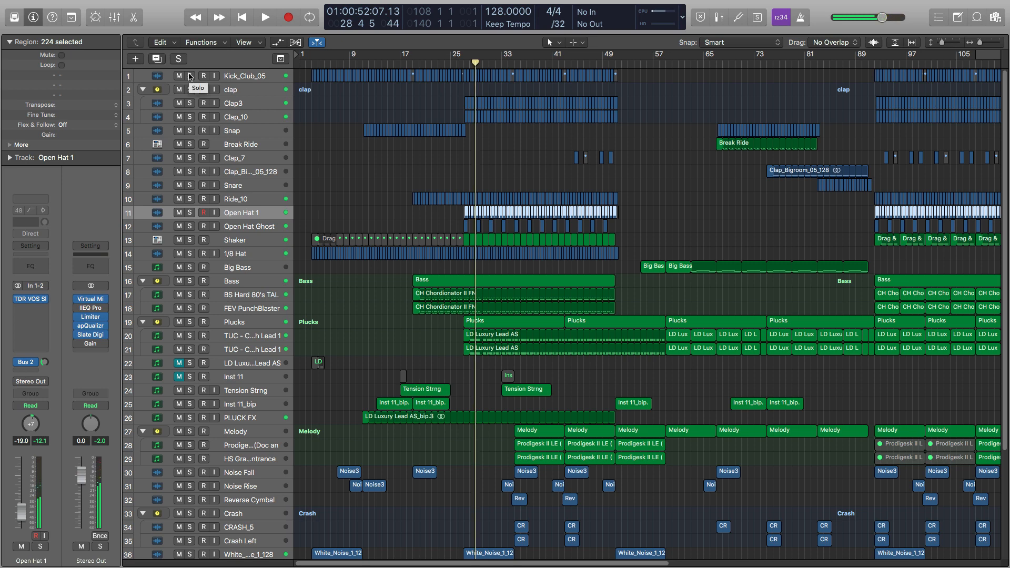
drag(185, 166, 190, 256)
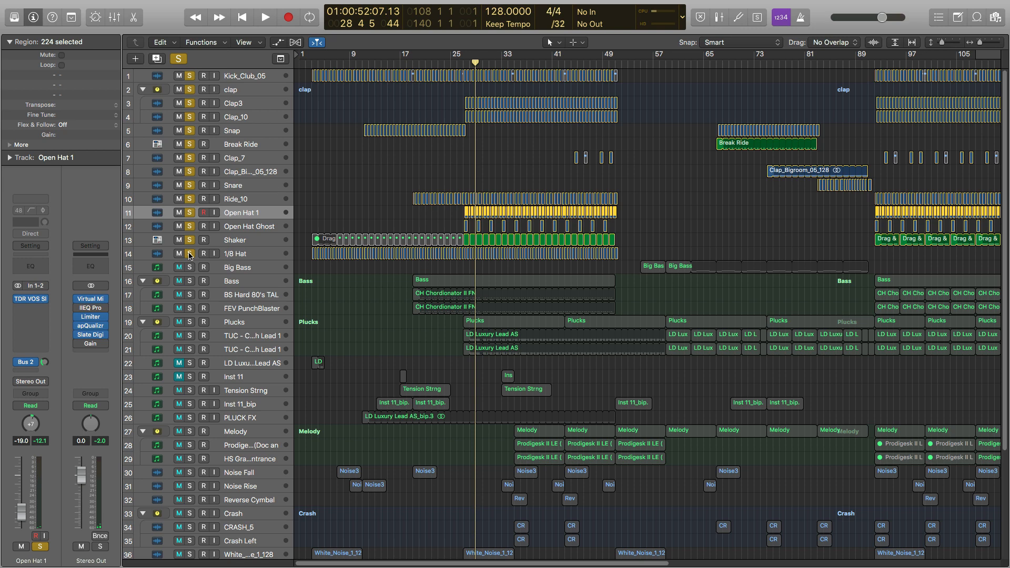
key(space)
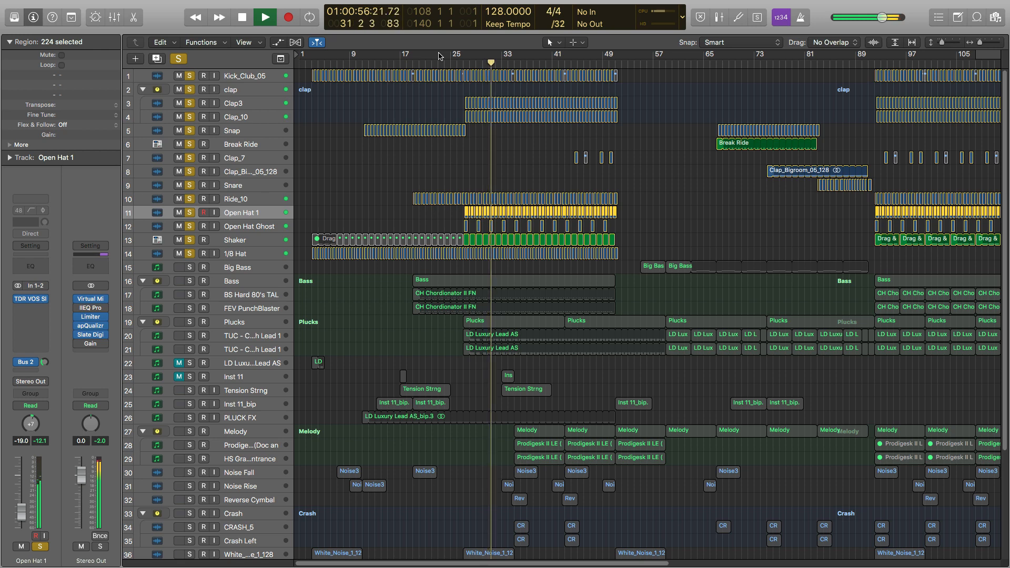
key(space)
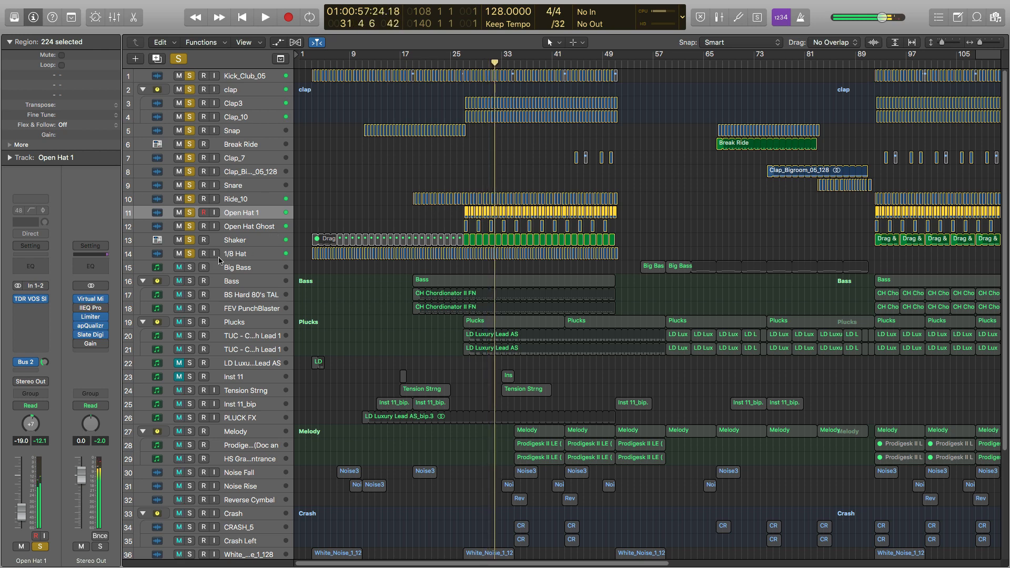
click(250, 104)
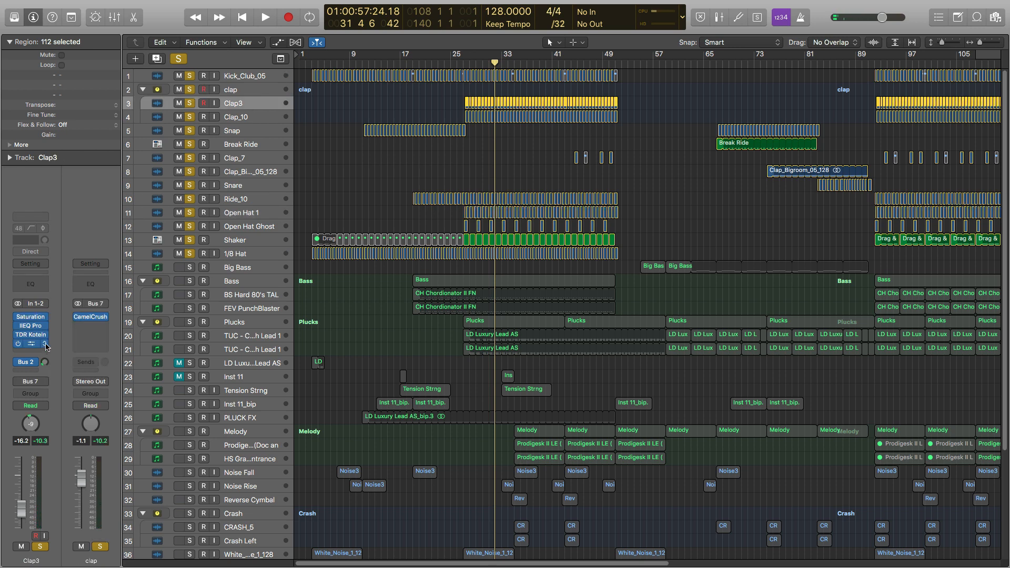
mouse_move(34, 338)
Switch to Finder and open the Hyperbits folder in Sample Libraries.
key(ctrl+Up)
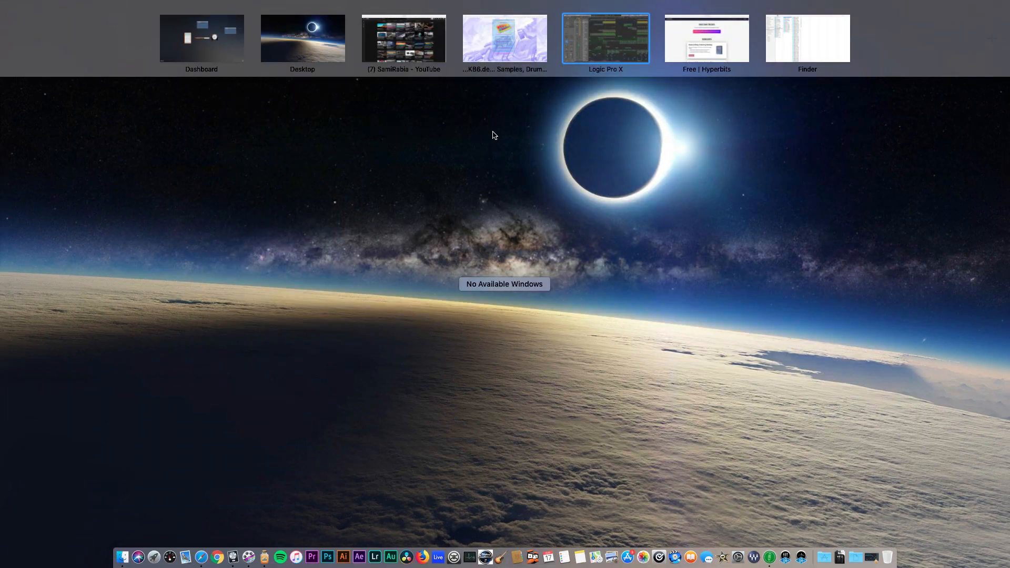
click(791, 40)
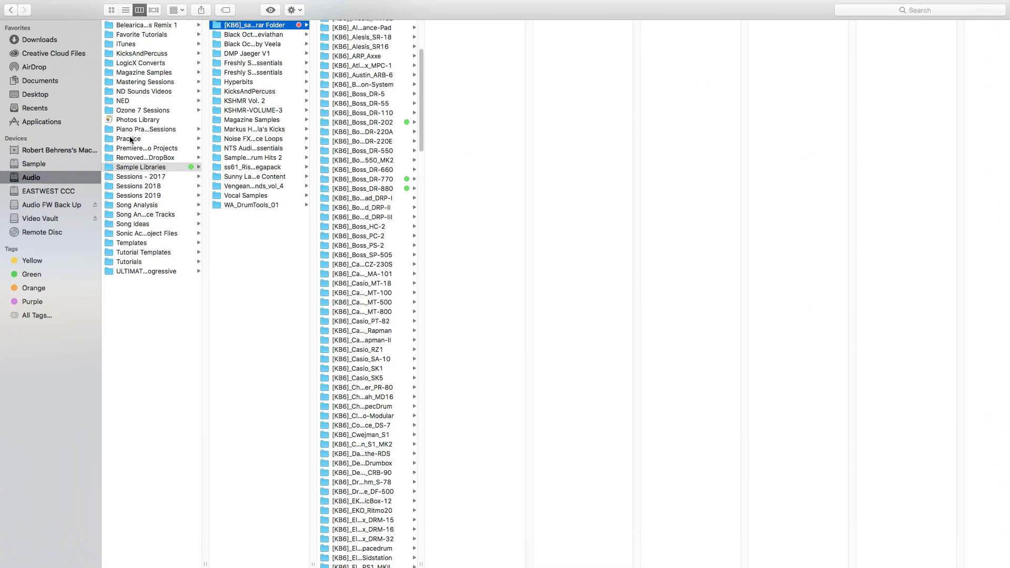
click(243, 82)
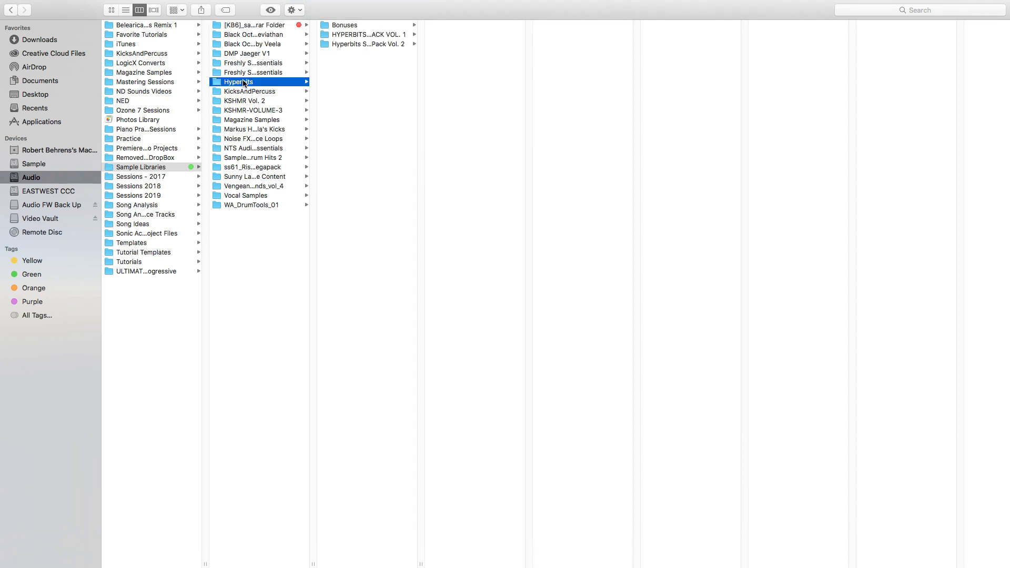
Open the CLUBBY KICKS folder in the Hyperbits Vol. 1 samples and play Kick_Club_03.wav.
click(352, 34)
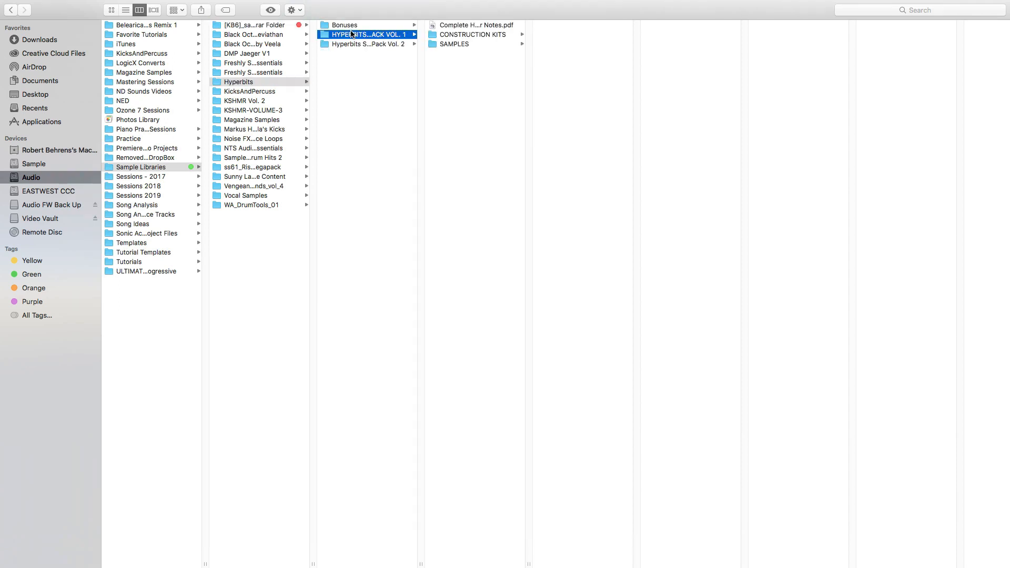
click(460, 46)
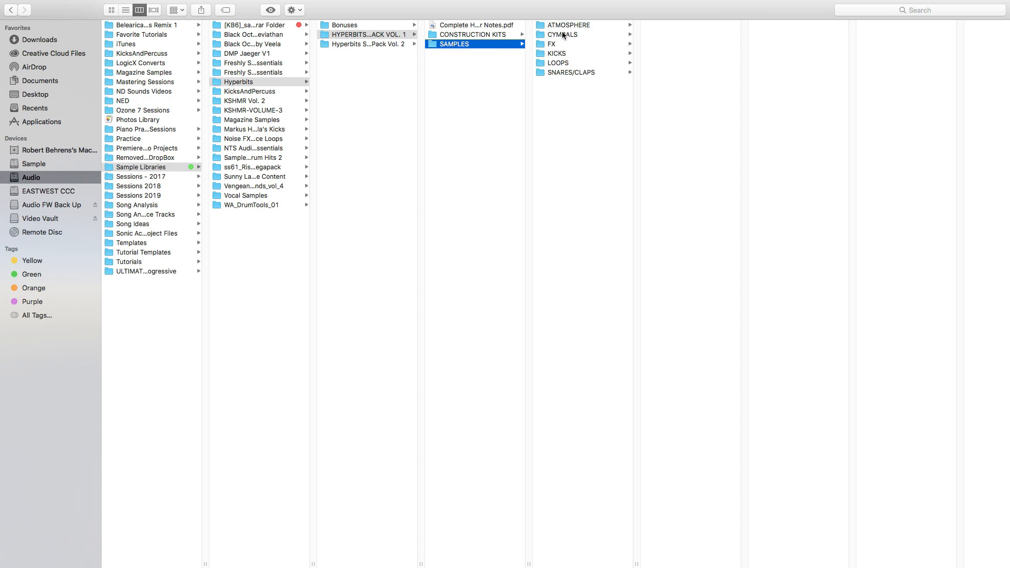
click(561, 54)
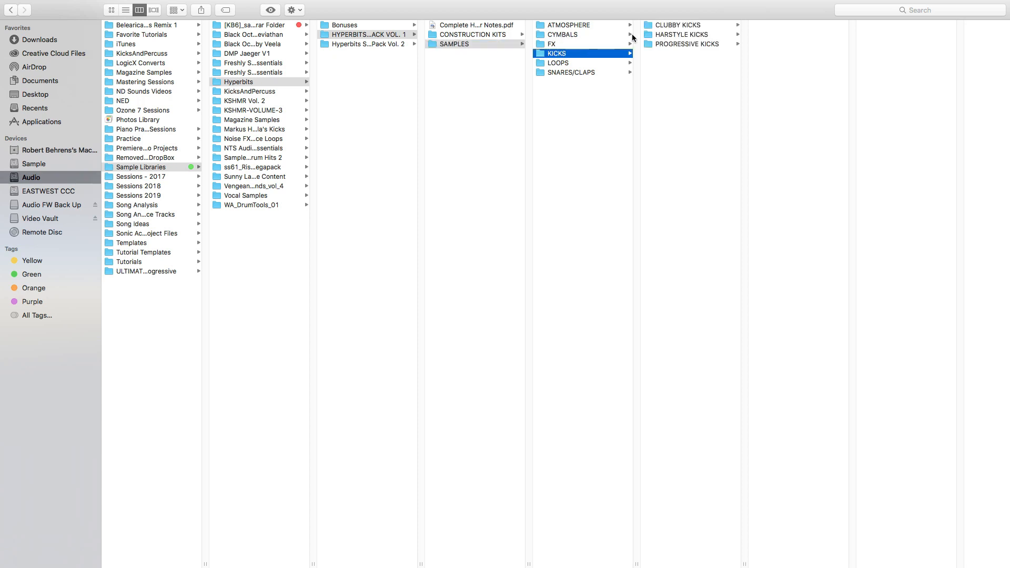
click(661, 25)
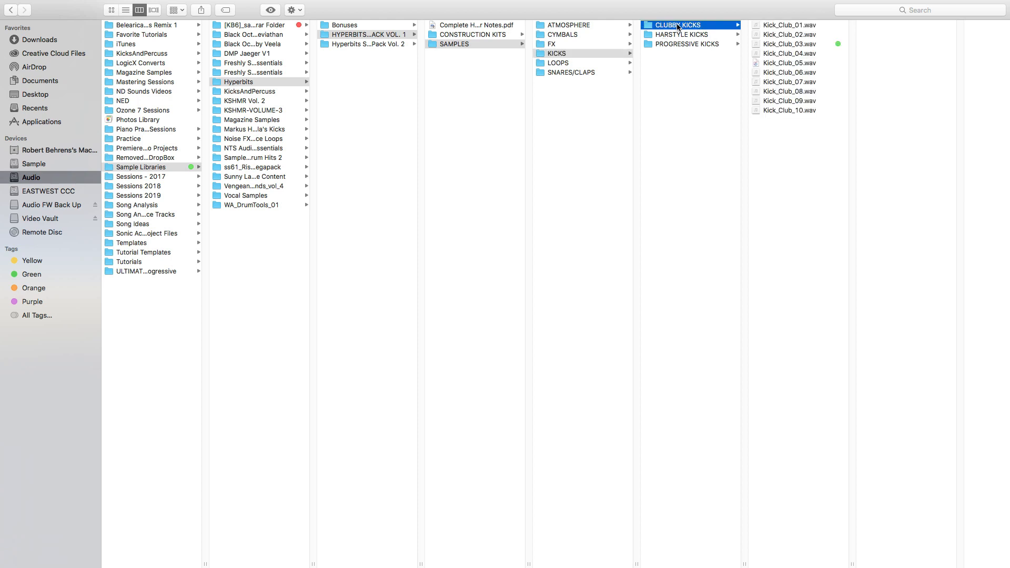
click(786, 45)
click(934, 249)
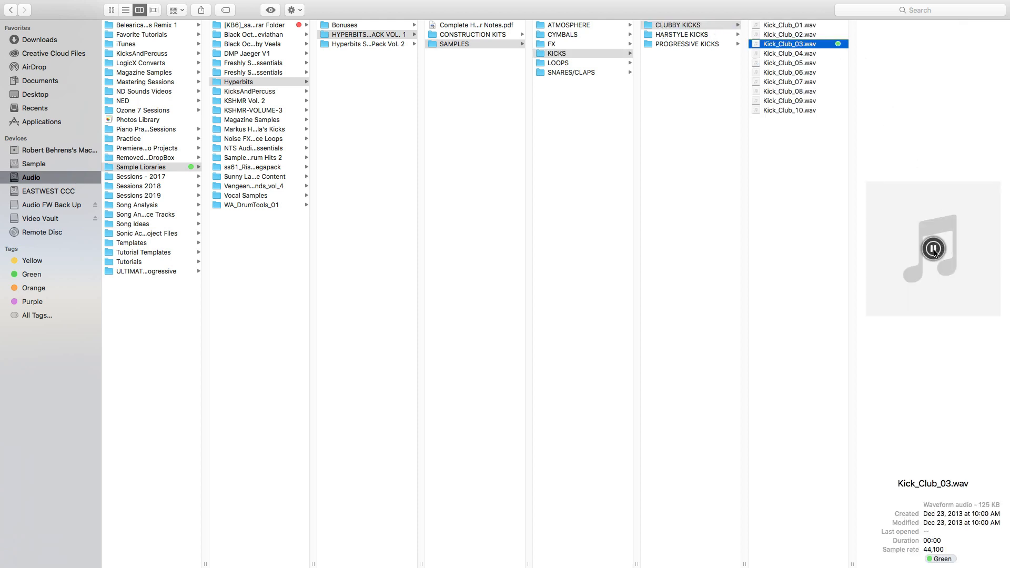
Audition Kick_Club_04.wav through Kick_Club_06.wav in Quick Look, and close the preview.
click(795, 54)
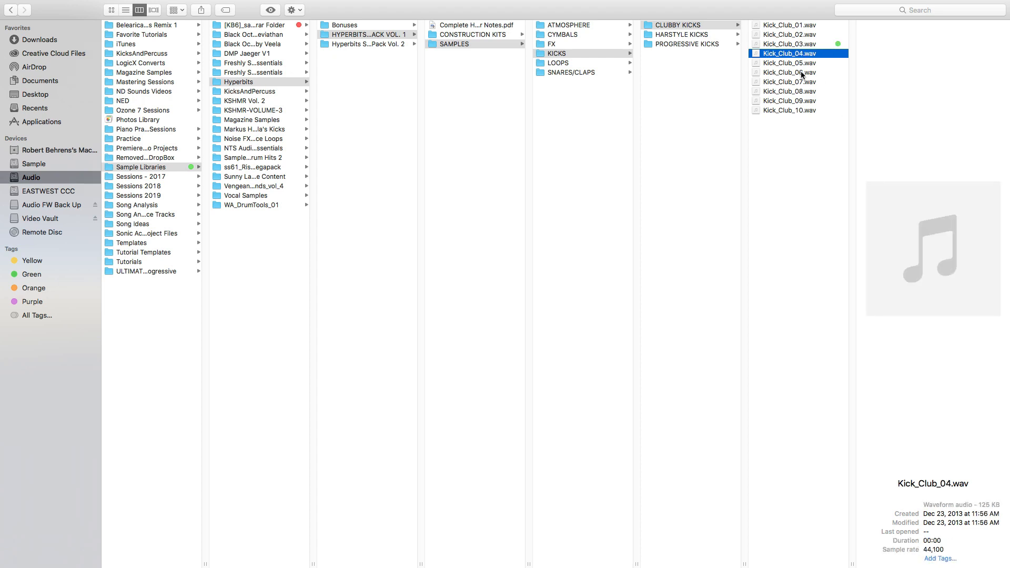
key(space)
key(Down)
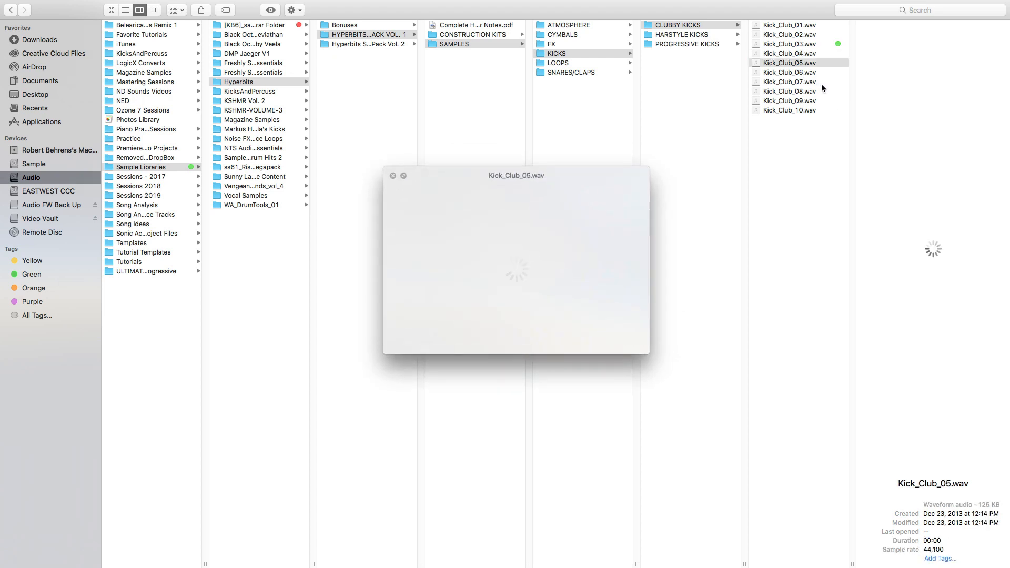
key(Down)
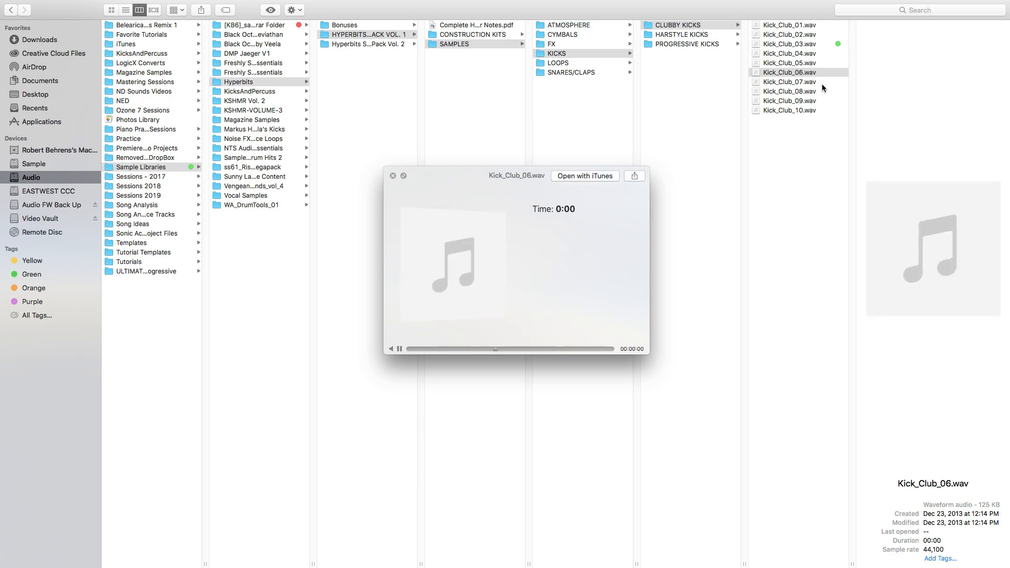
click(393, 175)
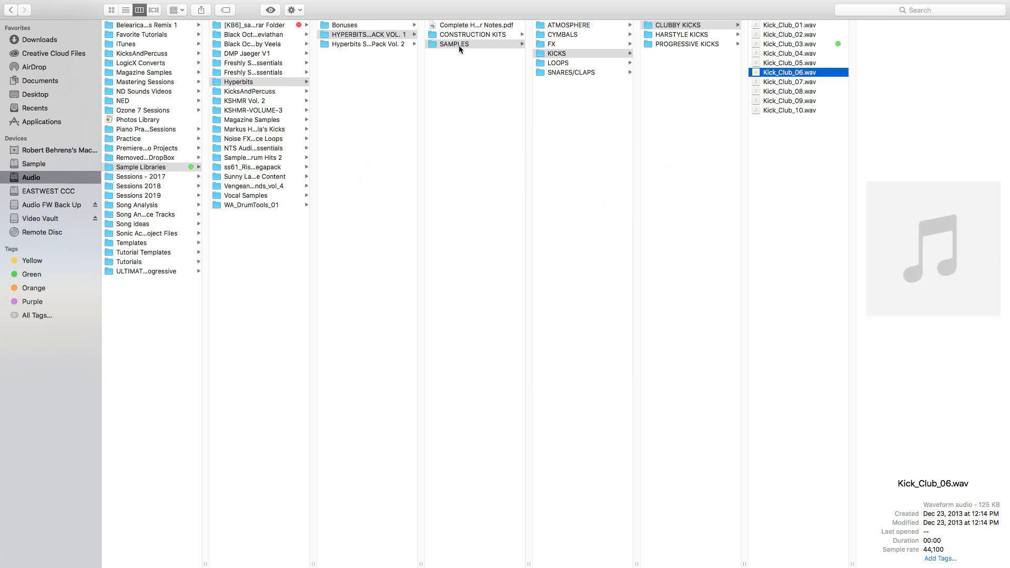
Open the LOOPS folder in the Vol. 1 samples and play LOOP_11_B_128.wav.
click(532, 53)
click(561, 65)
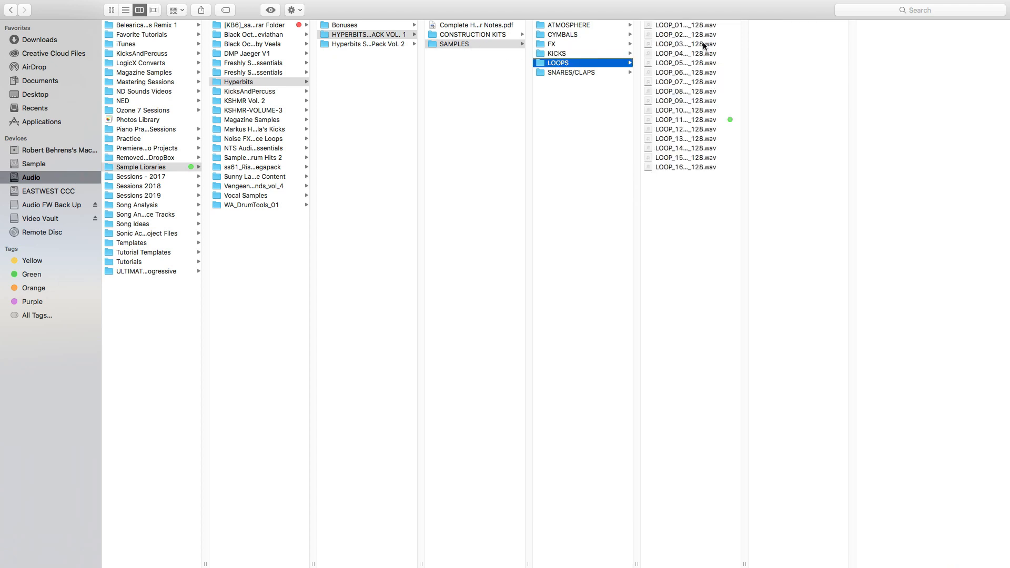
click(700, 121)
click(881, 249)
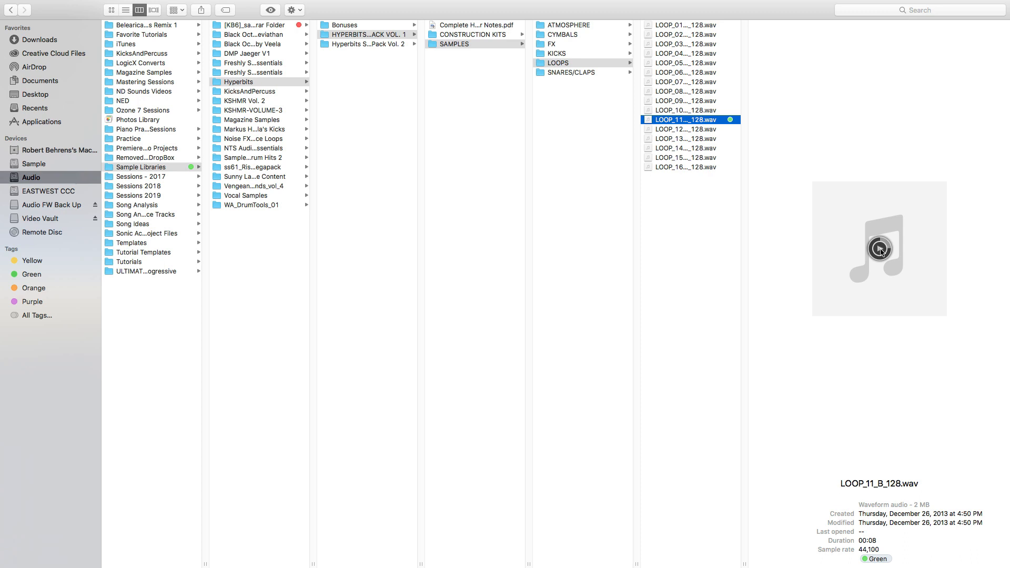
click(880, 249)
click(880, 249)
Audition LOOP_12_B_128, LOOP_05_A#_128, LOOP_15_C_128 and LOOP_16_C_128 in Quick Look, and close the preview.
click(681, 129)
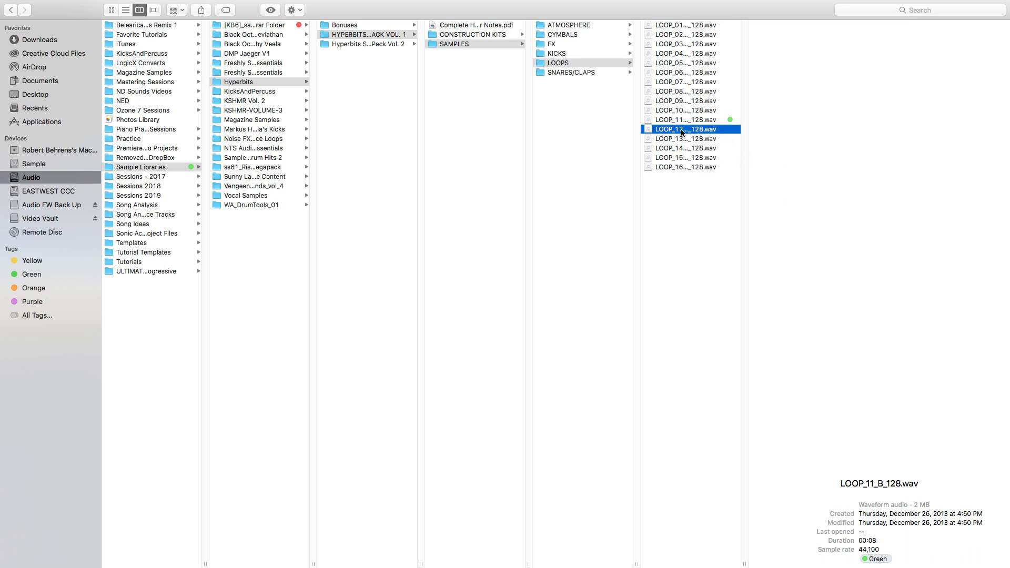
key(space)
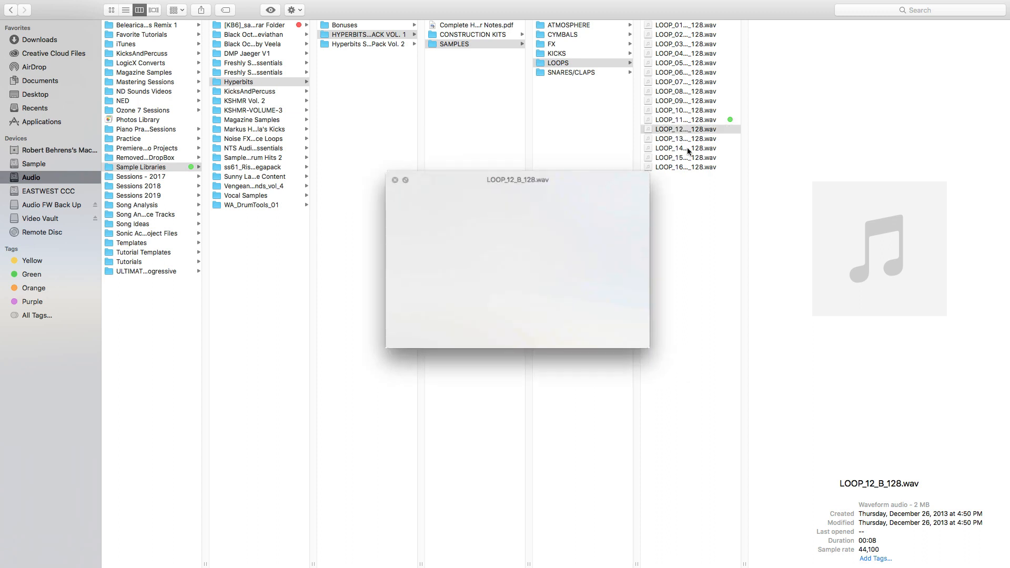
click(673, 62)
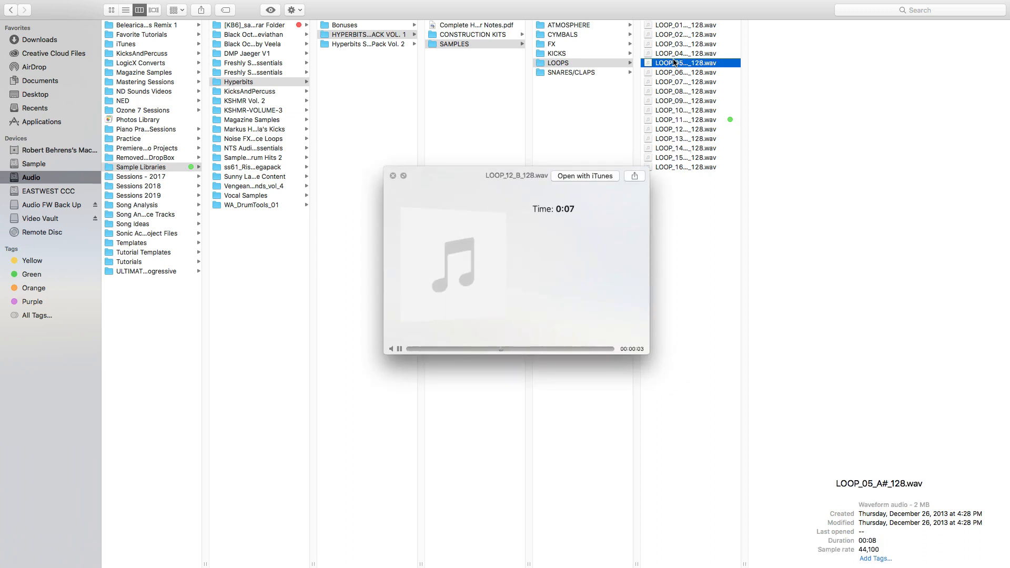
click(680, 158)
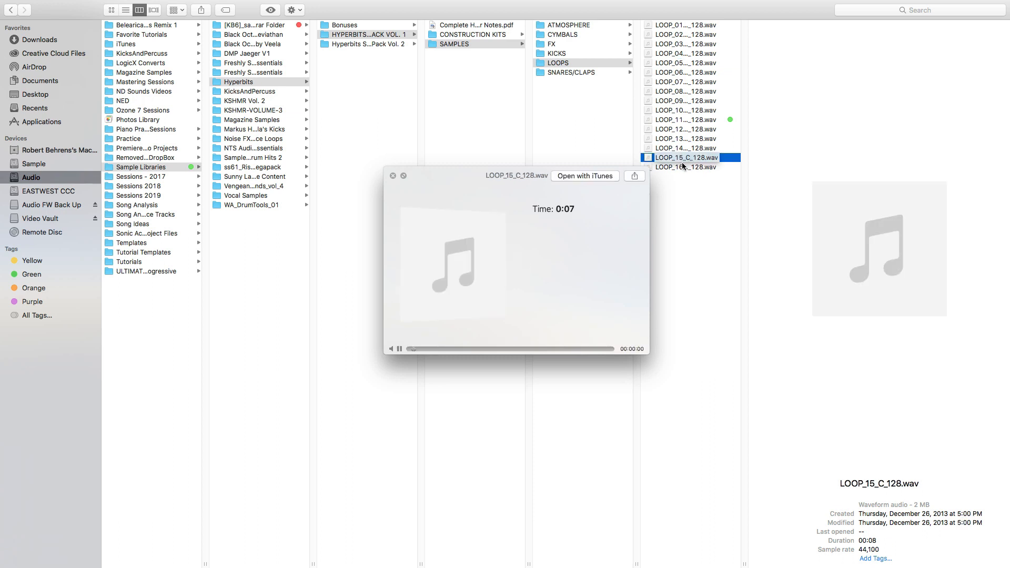
click(685, 167)
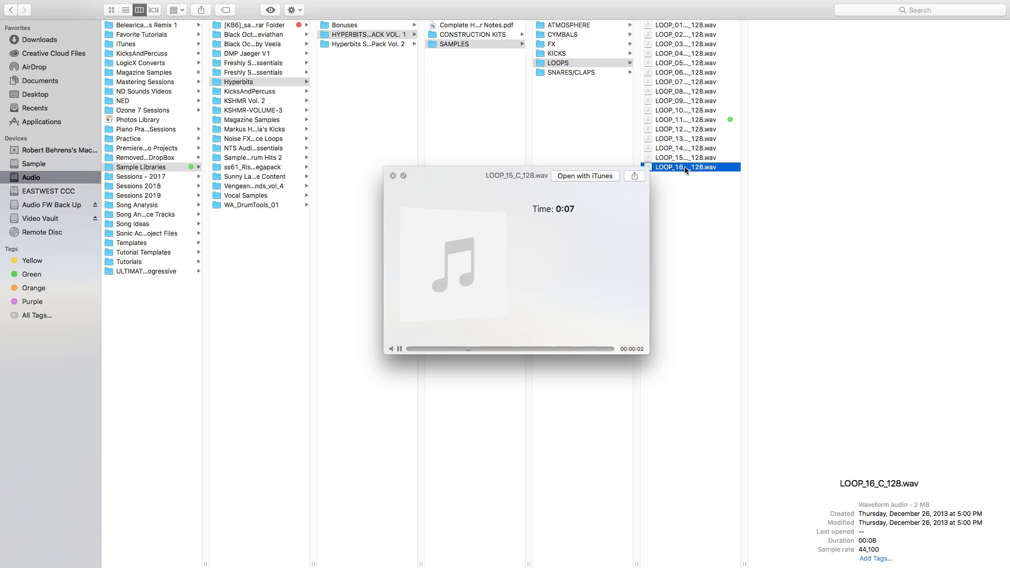
key(space)
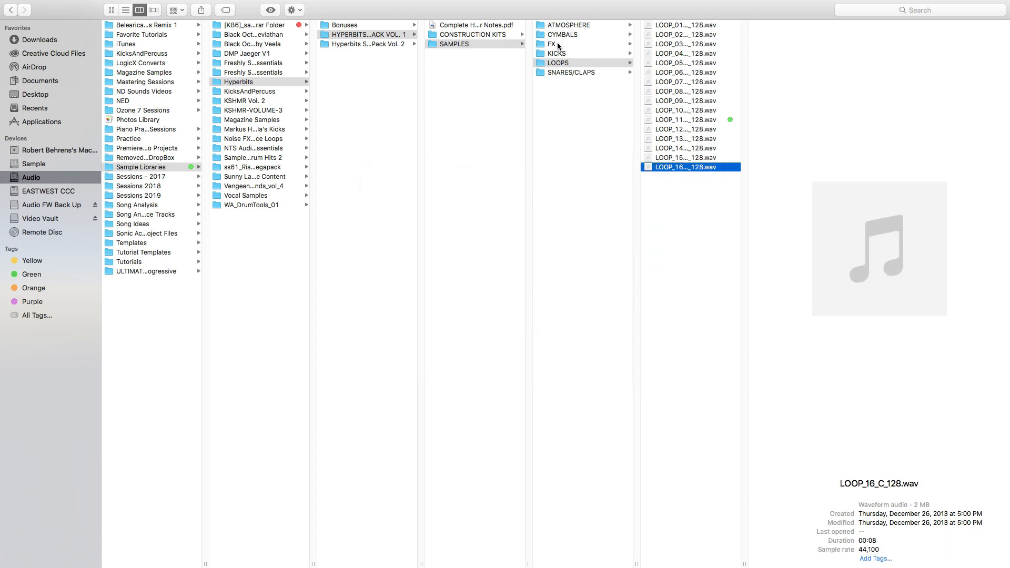
Browse the WHITE NOISE and IMPACTS folders in the Vol. 1 FX samples, and play Impacts_02_128.wav.
click(559, 44)
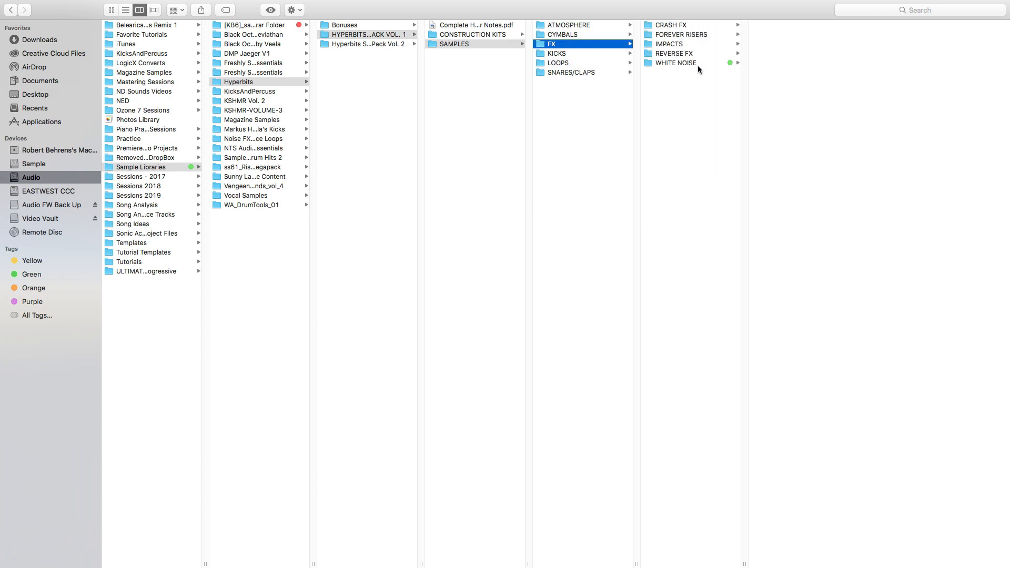
click(683, 62)
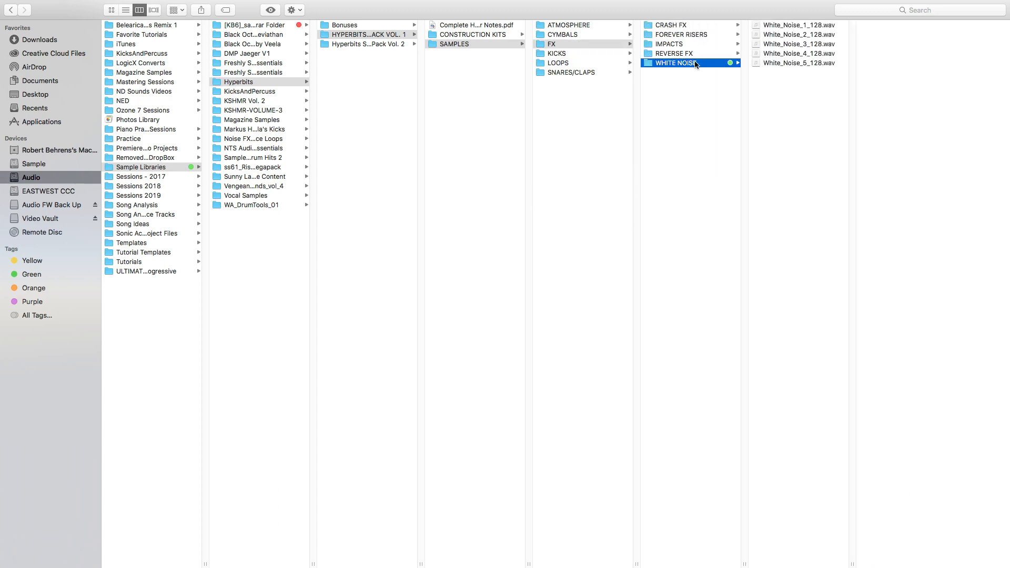
click(667, 45)
click(783, 35)
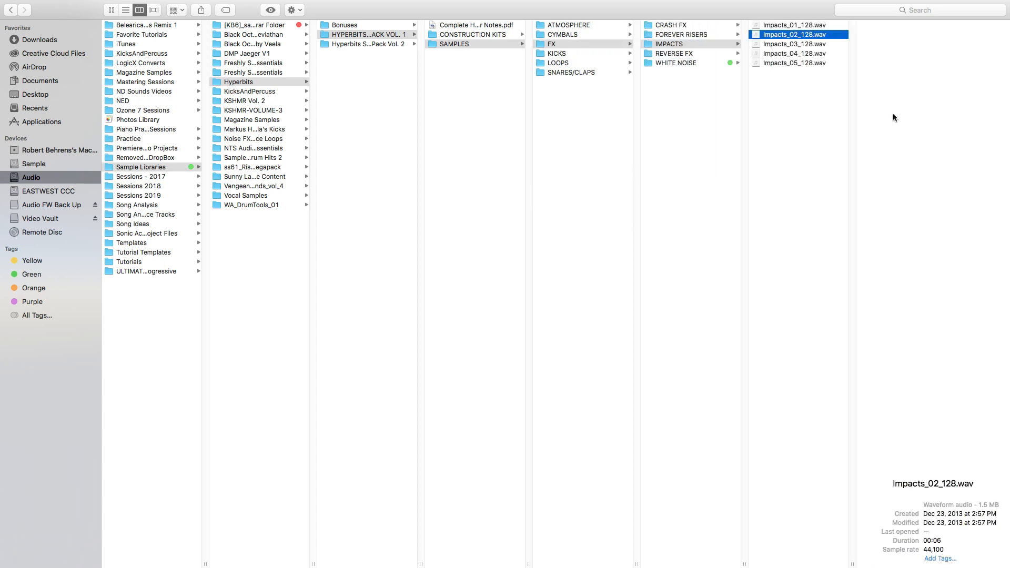
click(932, 249)
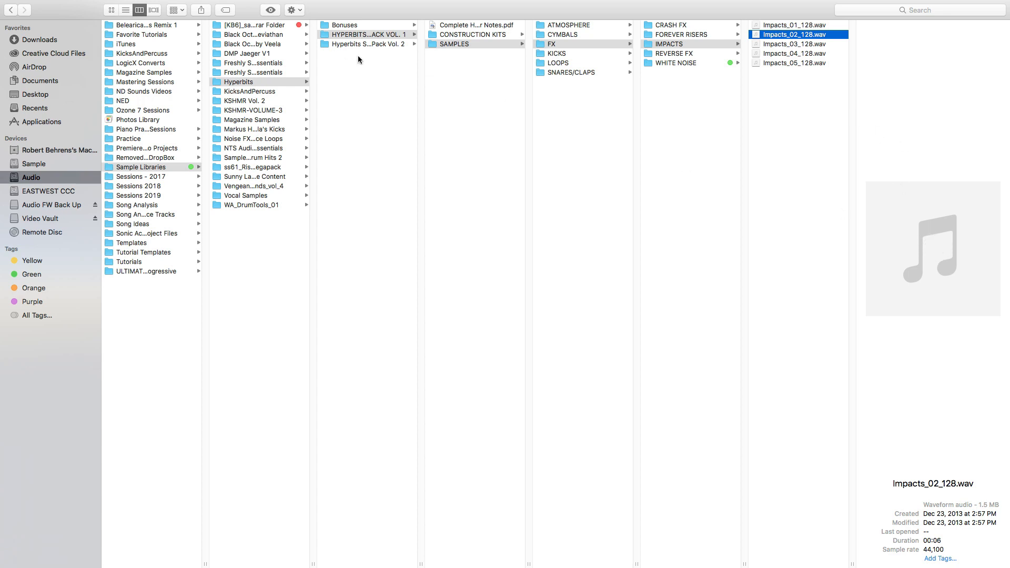
Open the Rides folder within the Cymbals samples of Hyperbits Sample Pack Vol. 2.
click(349, 44)
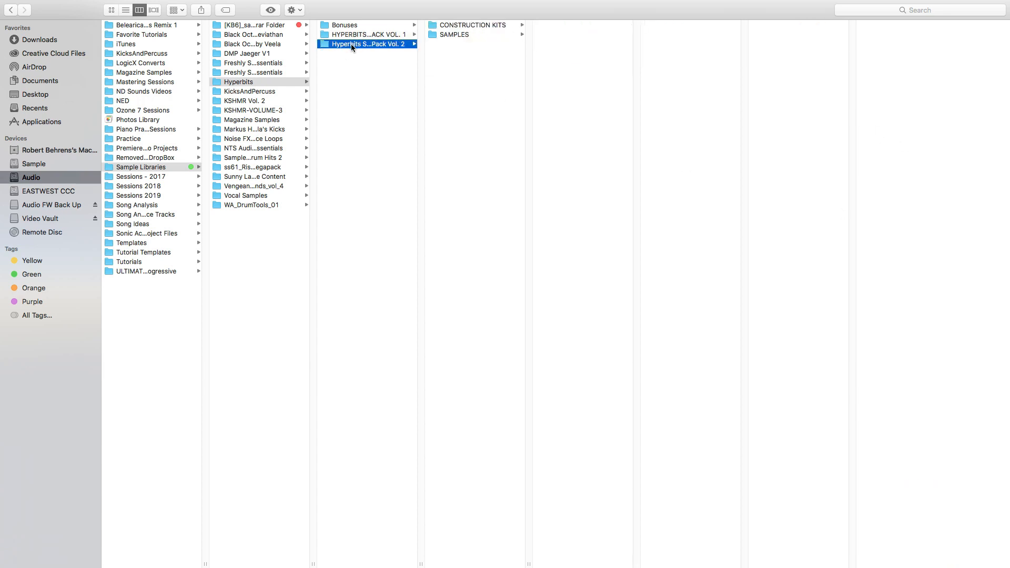
click(452, 34)
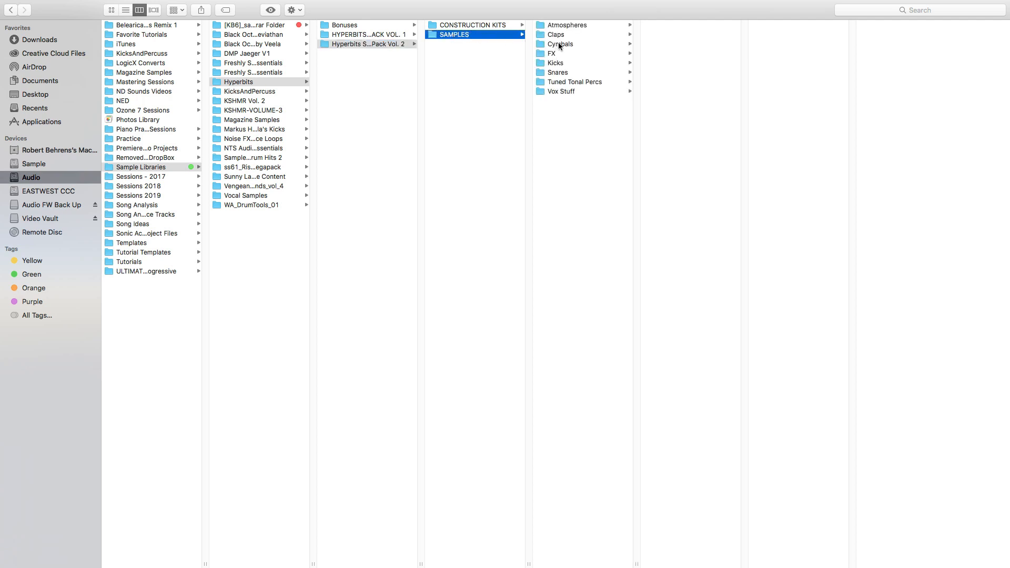
click(558, 44)
click(563, 44)
click(665, 34)
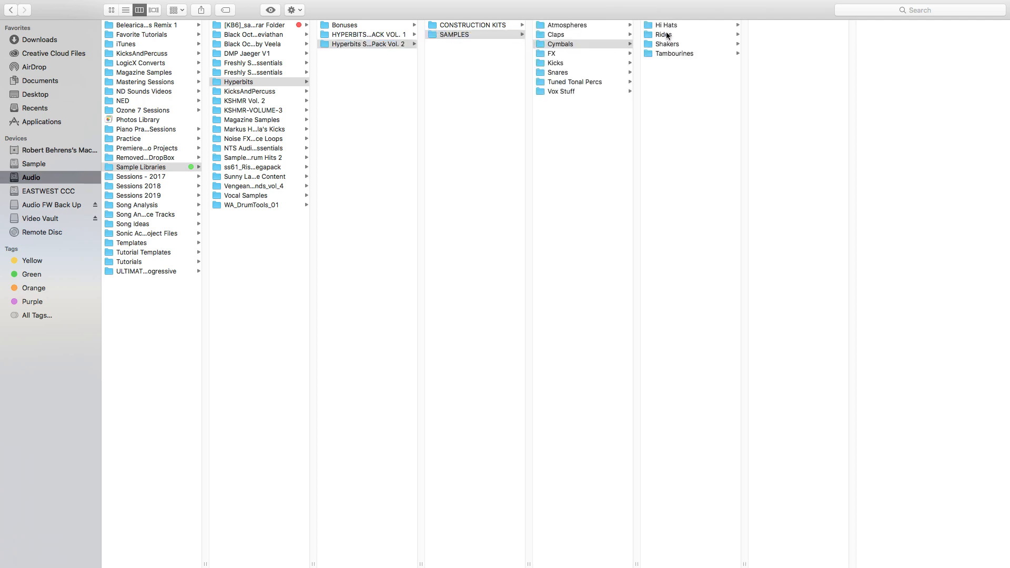
Audition Ride1.wav through Ride3.wav in Quick Look.
click(771, 25)
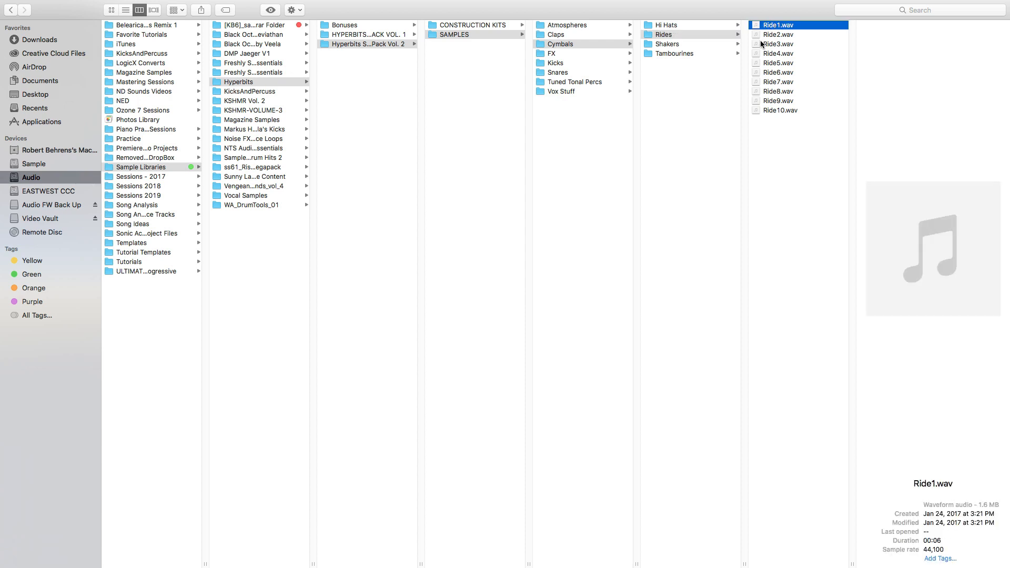
key(space)
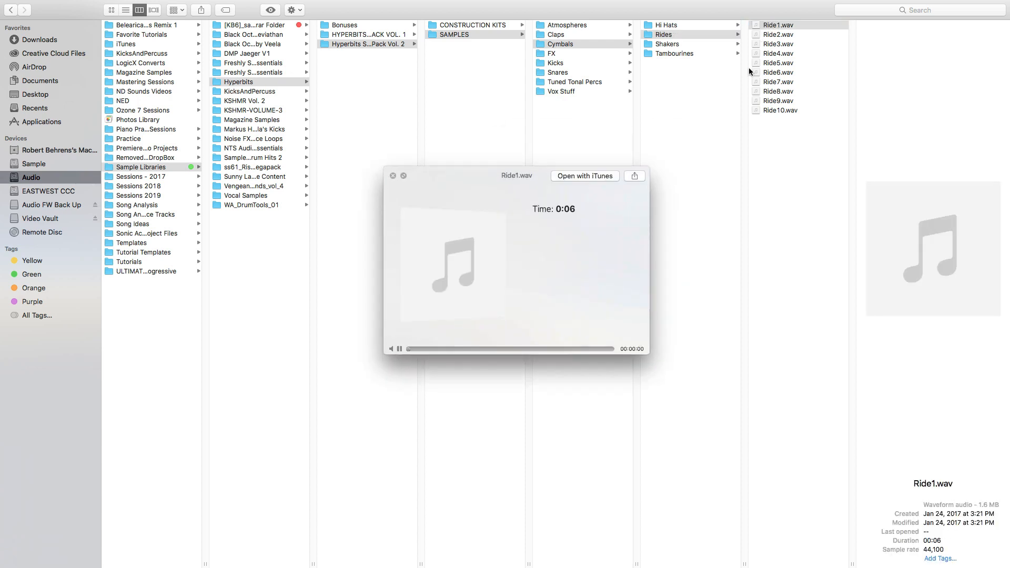
key(Down)
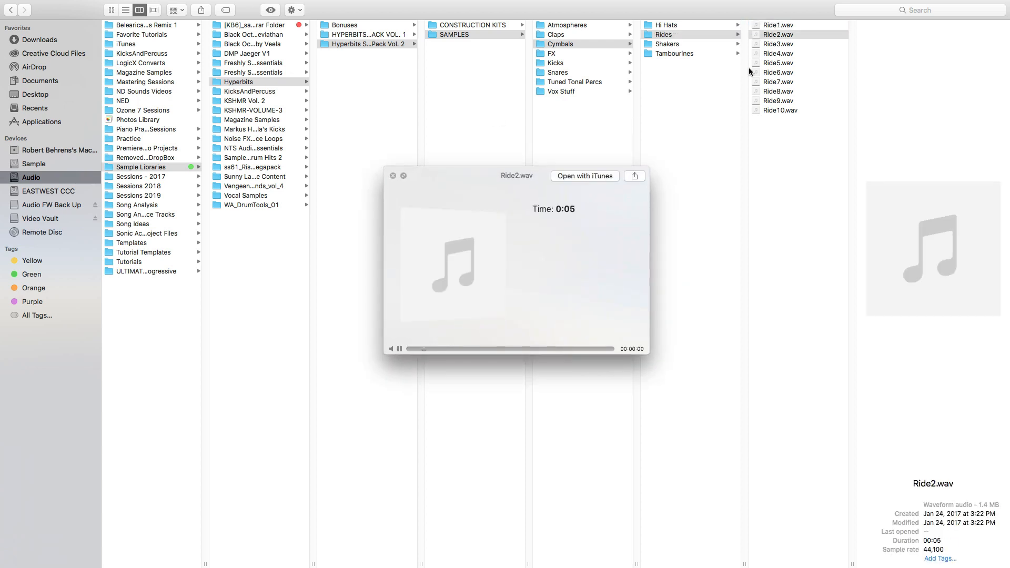
key(Down)
click(776, 43)
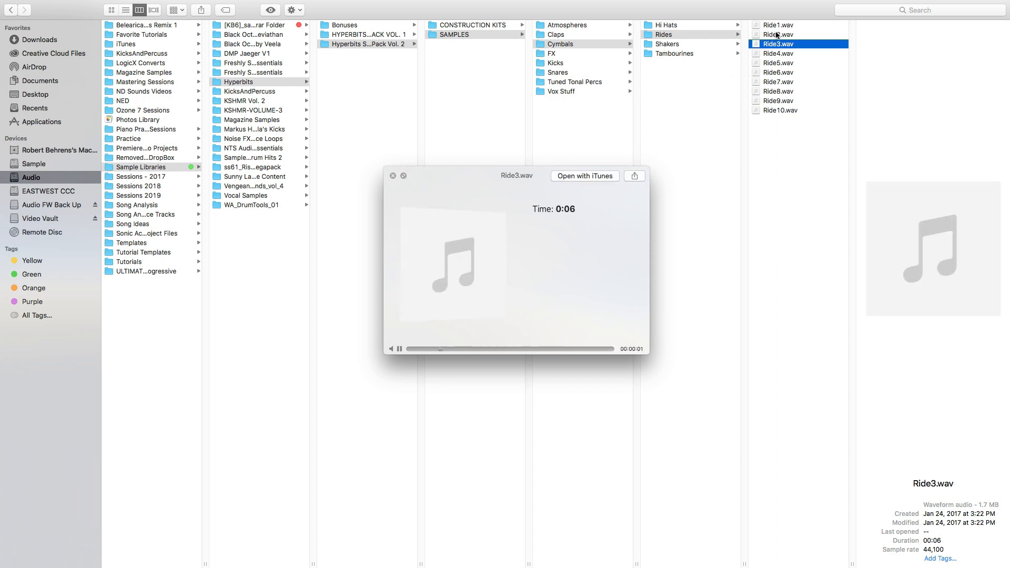
Open the Shakers folder and audition Shaker1 through Shaker4 and Shaker6 in Quick Look.
click(696, 43)
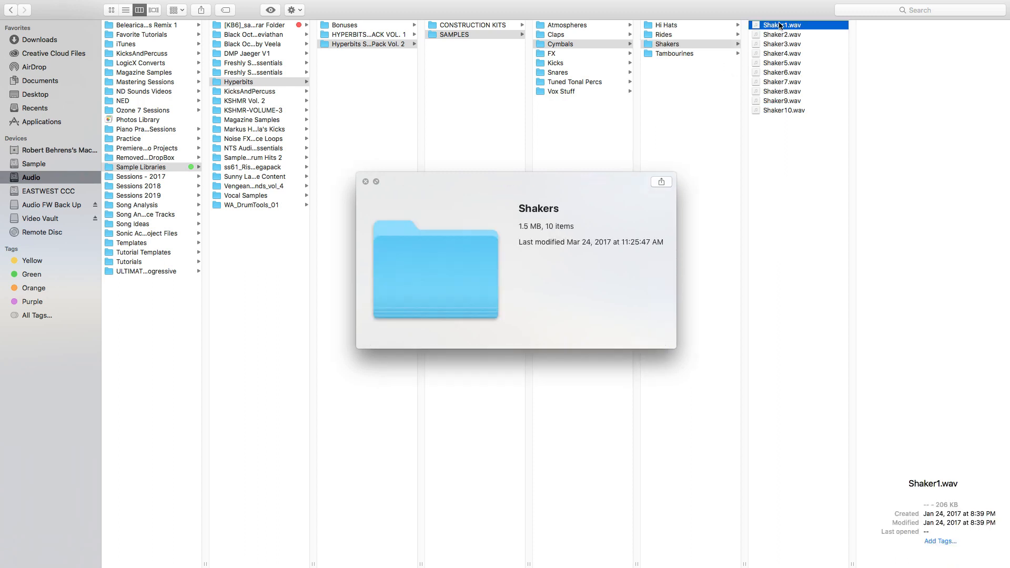
click(777, 26)
click(778, 33)
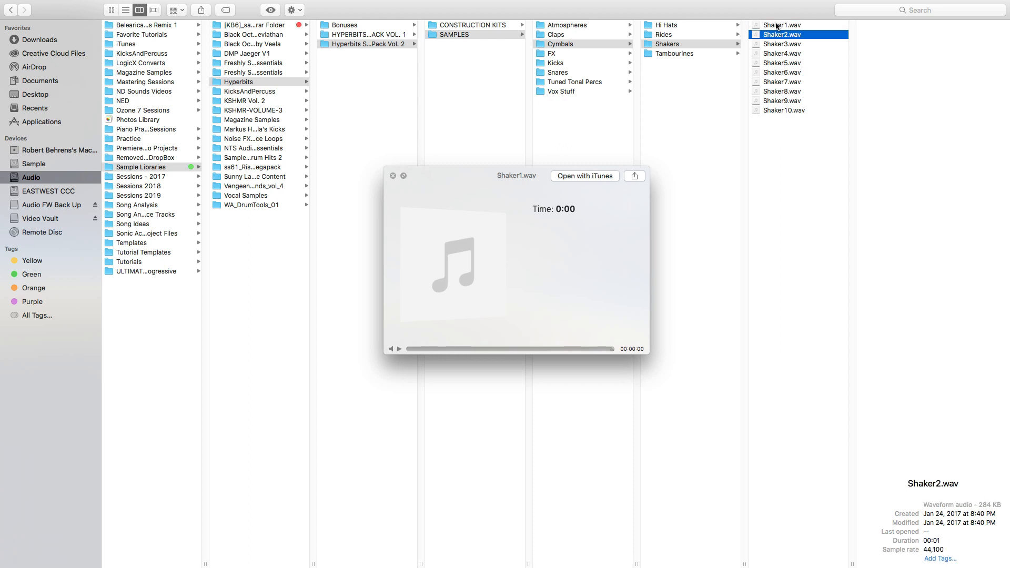
click(776, 44)
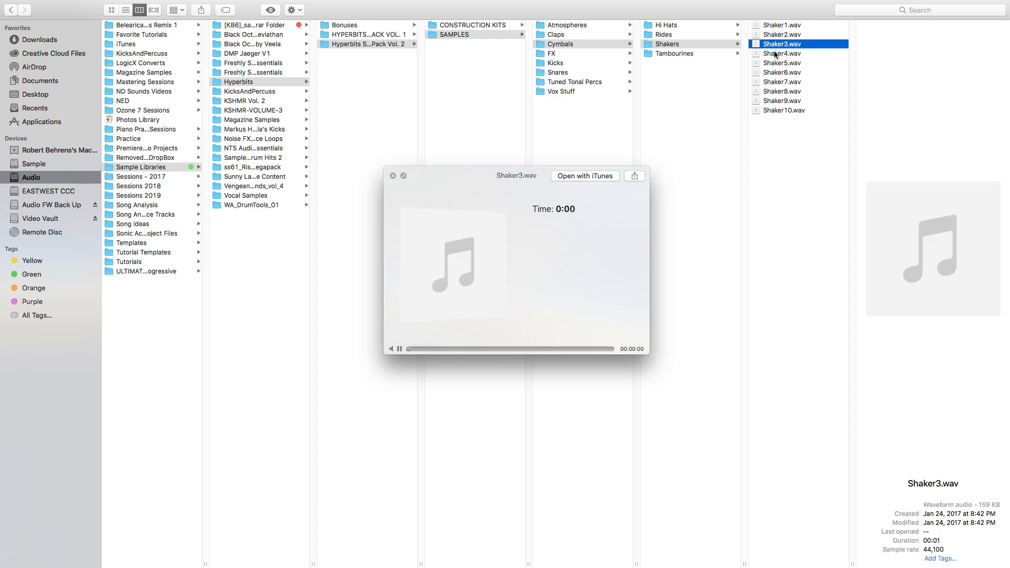
click(775, 53)
click(768, 74)
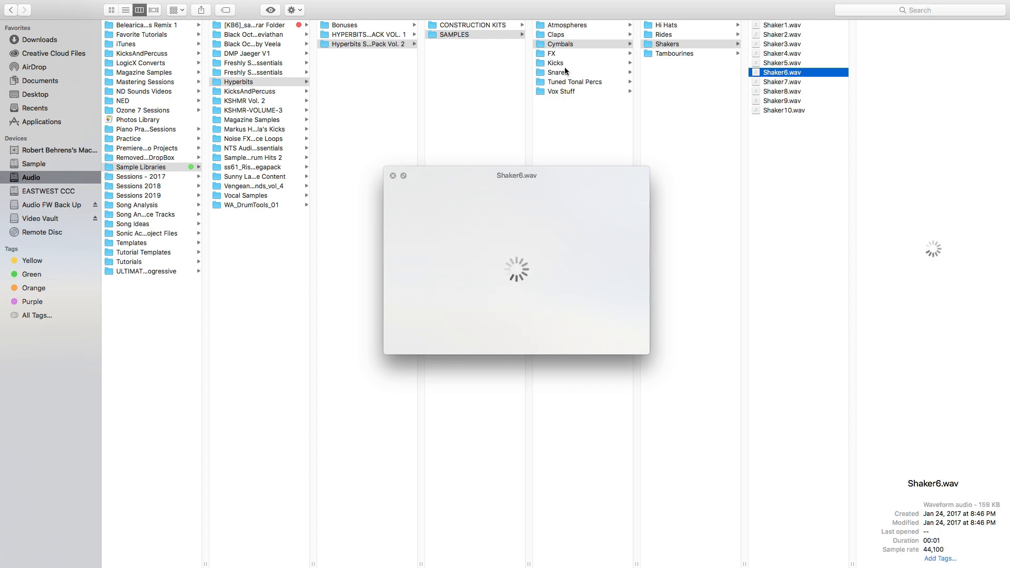
Open the Snares folder of Hyperbits Sample Pack Vol. 2 and audition Snare1 through Snare5, then close Quick Look.
click(561, 72)
click(664, 26)
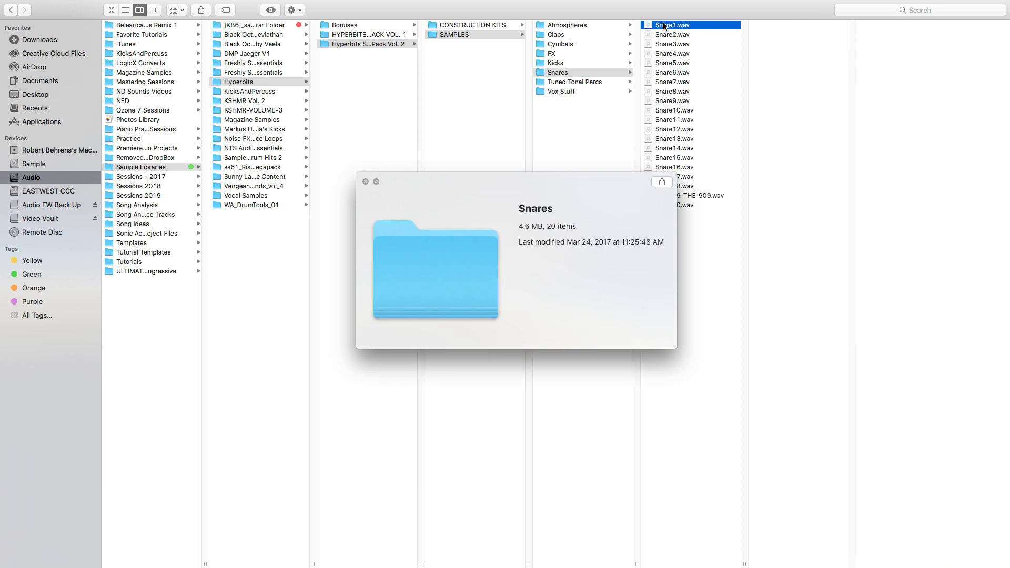
click(665, 35)
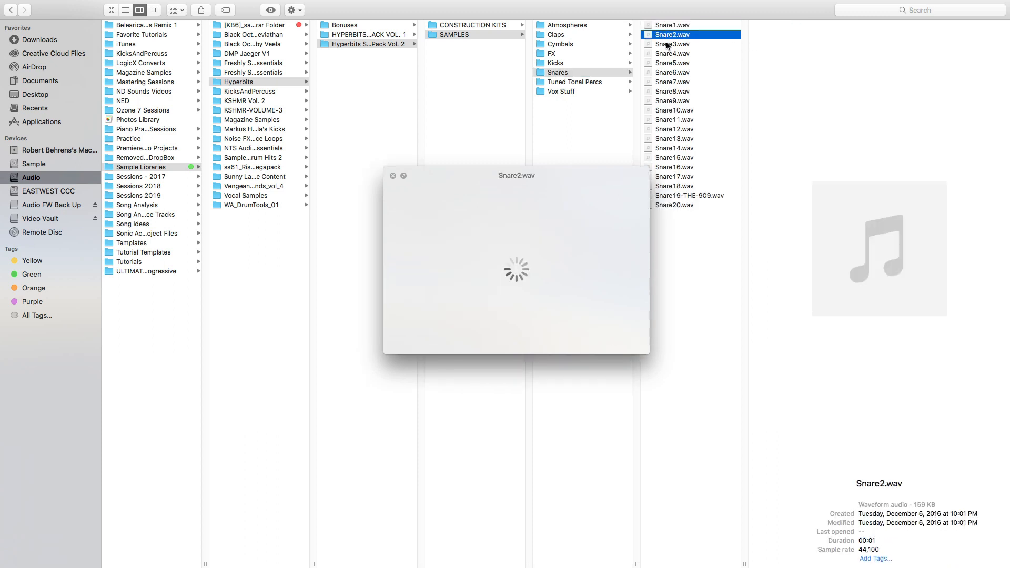
click(668, 44)
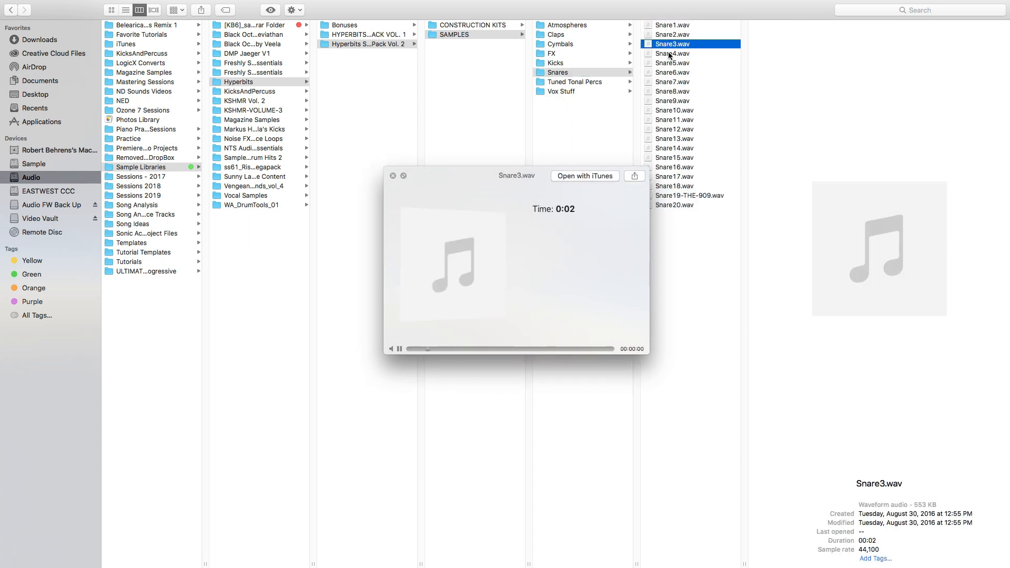
click(668, 53)
click(670, 63)
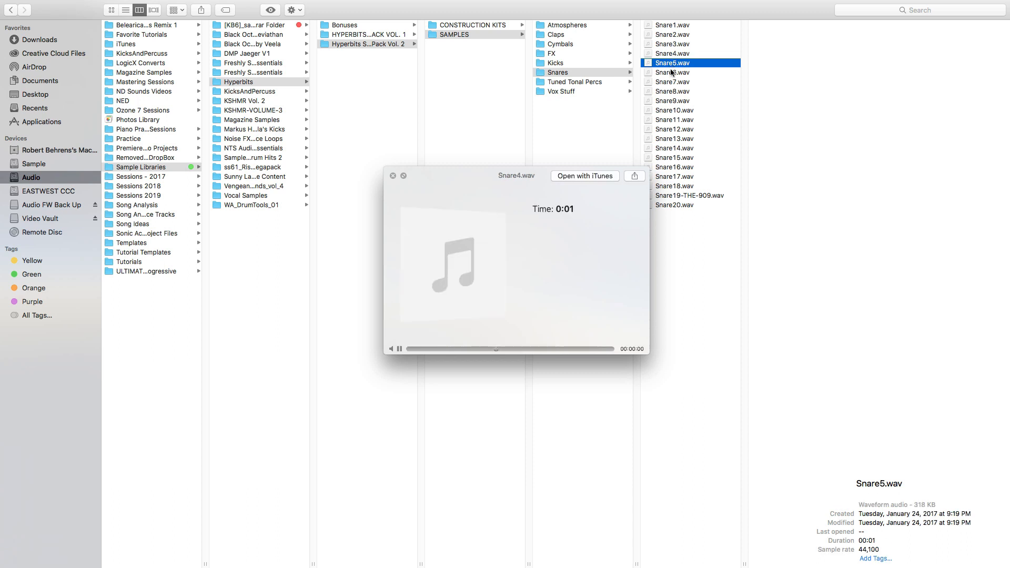
key(space)
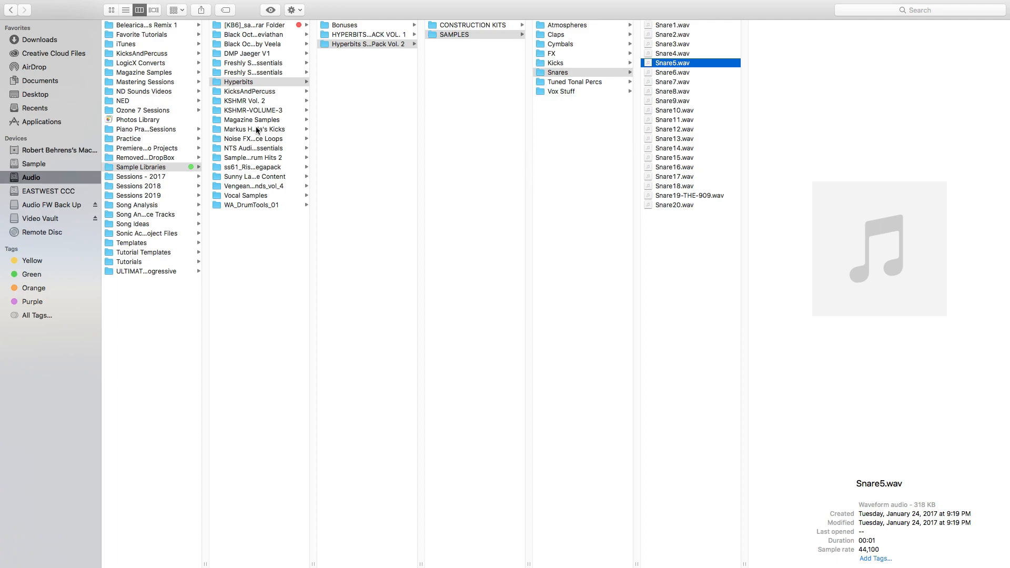
Switch back to the Logic Pro X project and play the soloed drum tracks from about bar 31.
key(ctrl+Up)
click(617, 26)
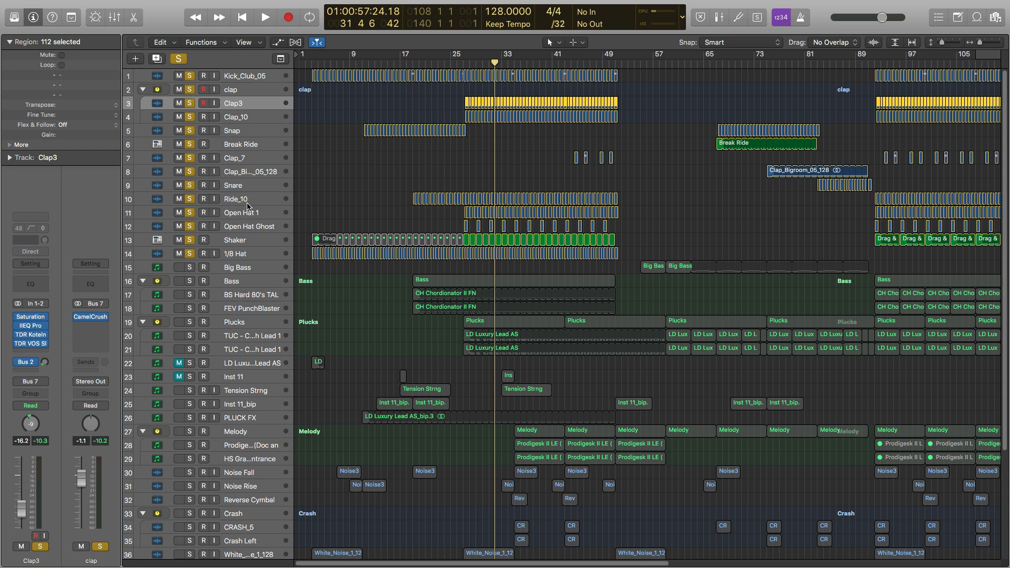
key(space)
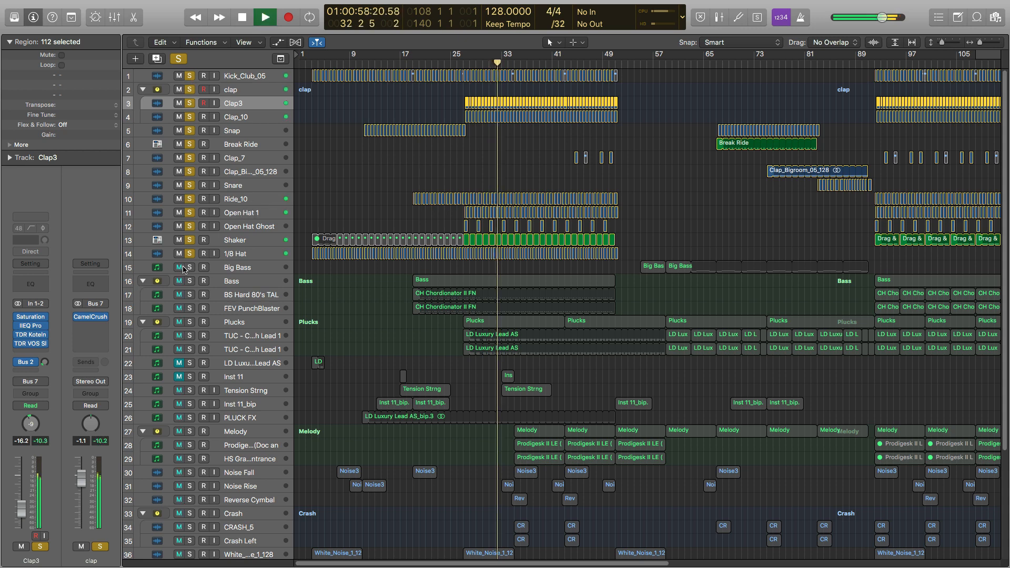
key(space)
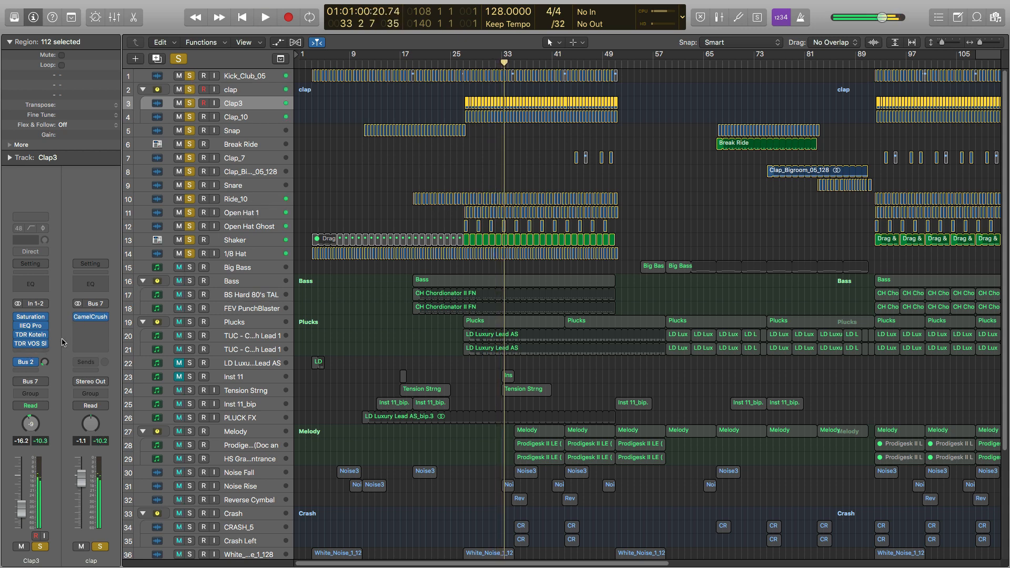
Solo the Bass track stack, play it with the drums, and select its BS Hard 80's TAL track.
click(189, 283)
key(space)
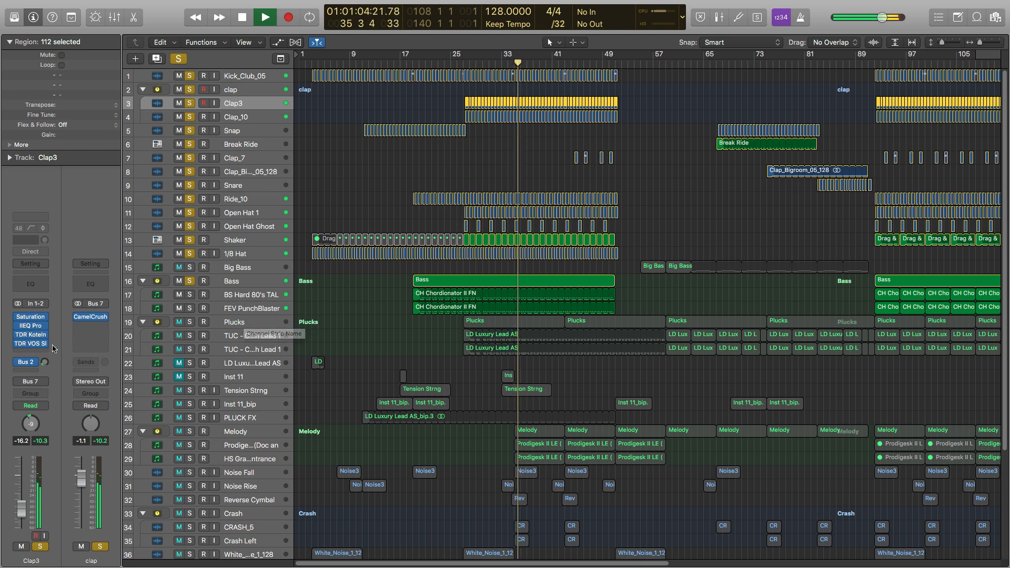
click(236, 283)
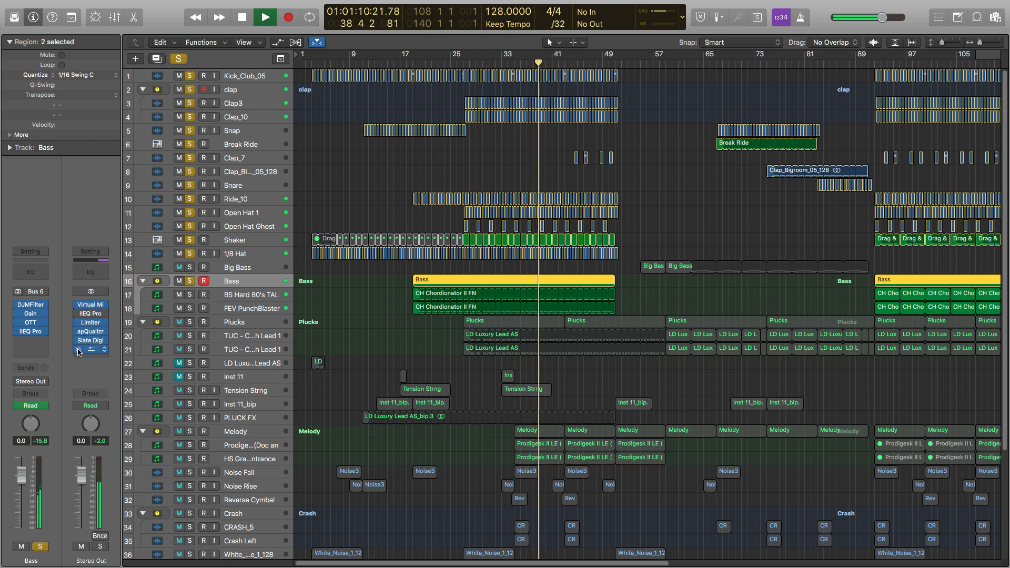
click(240, 295)
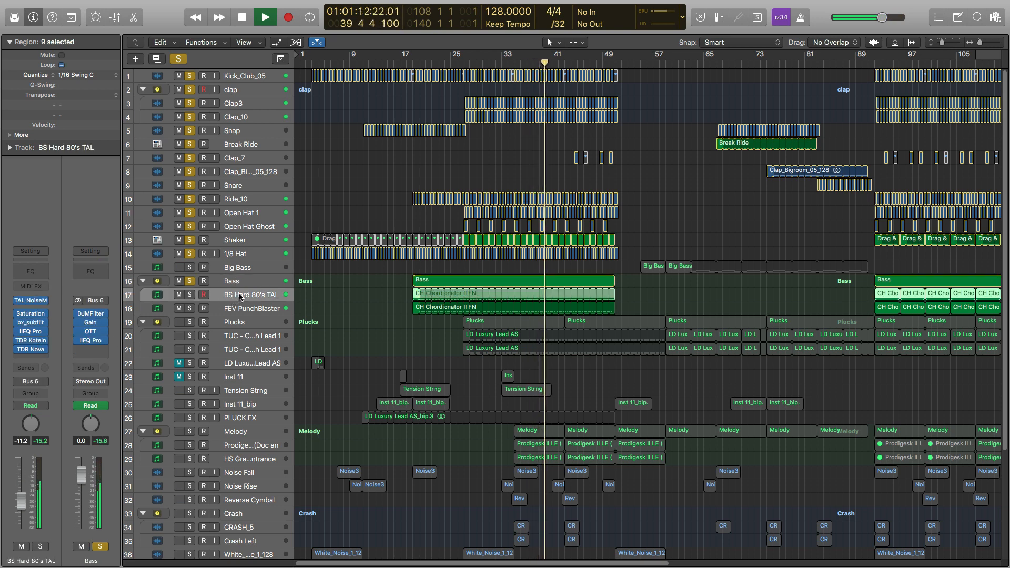
Open the TAL NoiseMaker synth on BS Hard 80's TAL, check its preset options, and move its window clear of the tracks.
click(31, 300)
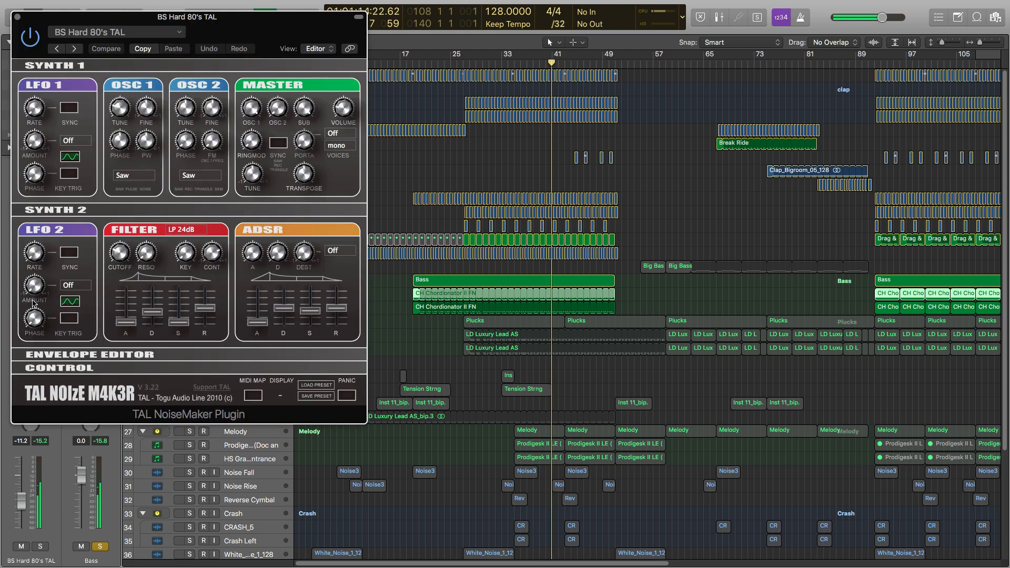
click(115, 32)
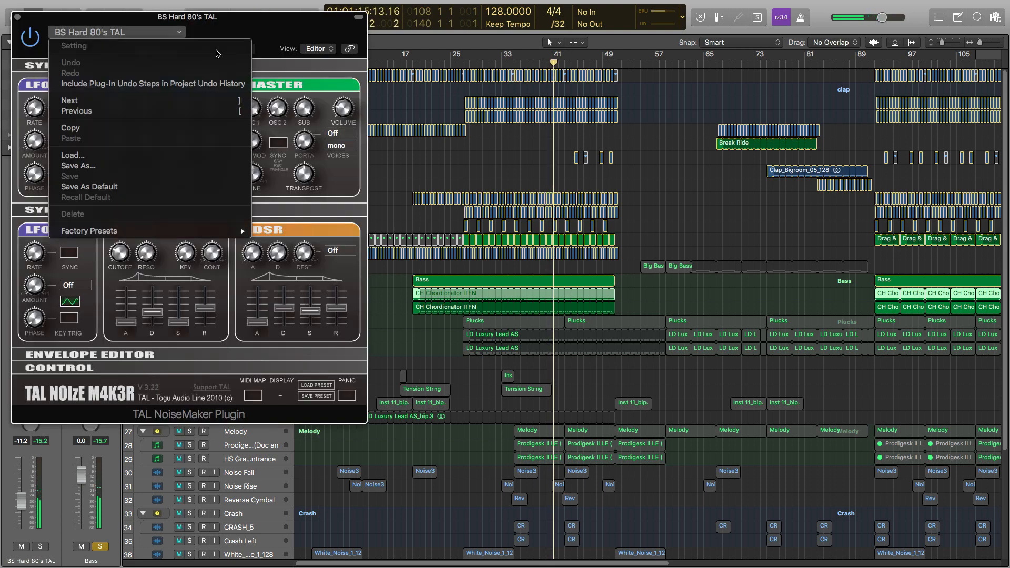
click(362, 135)
drag(116, 16, 794, 230)
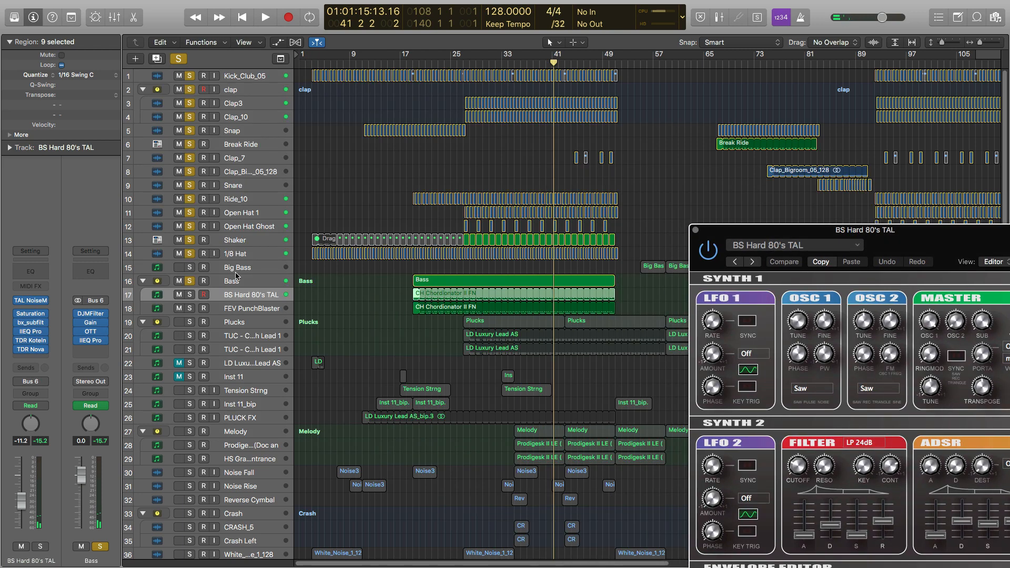
Replace the Bass stack's solo with a solo on BS Hard 80's TAL alone, and play it with the drums.
click(189, 281)
click(189, 295)
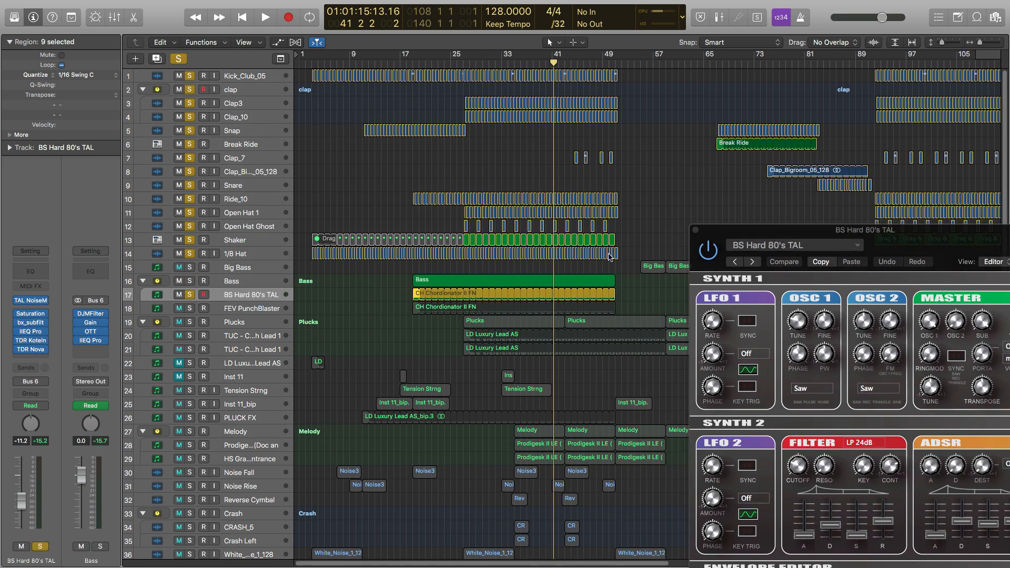
drag(742, 233, 464, 138)
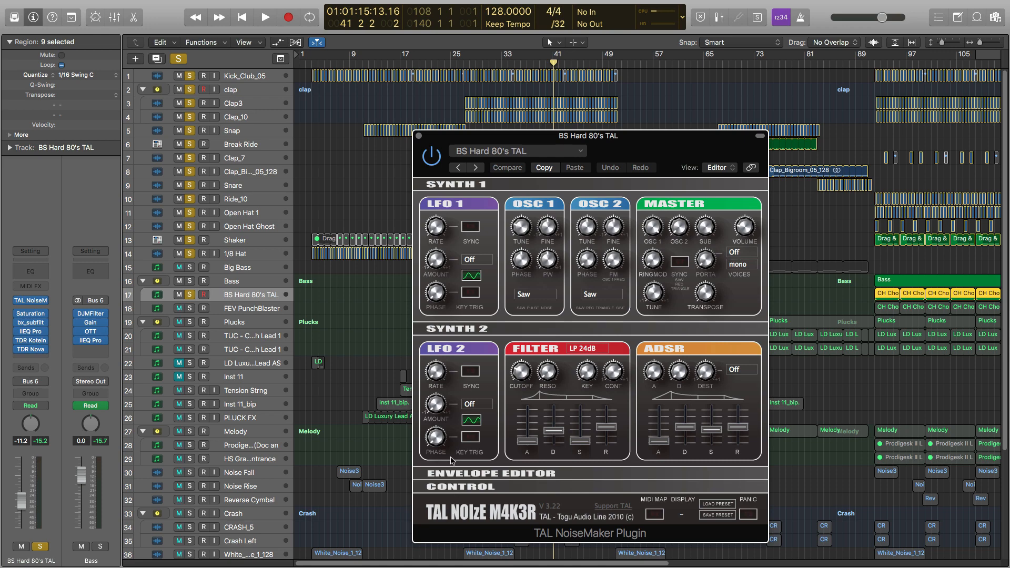
click(236, 295)
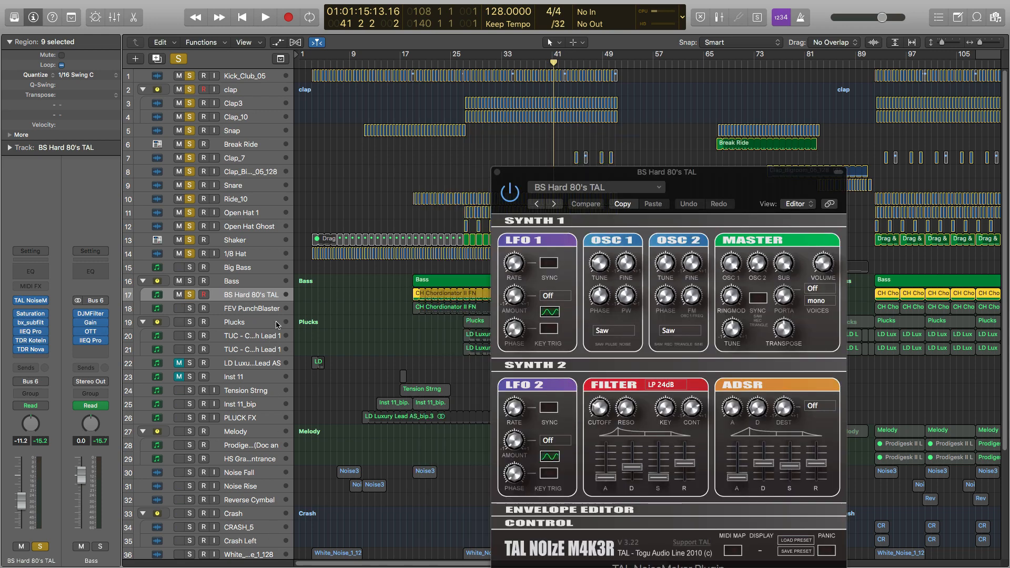
key(space)
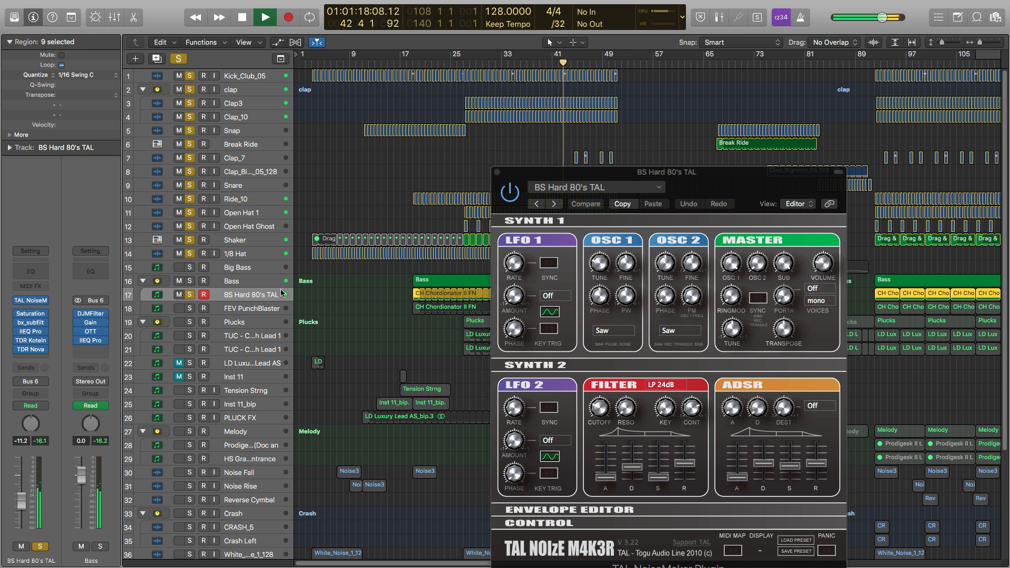
key(space)
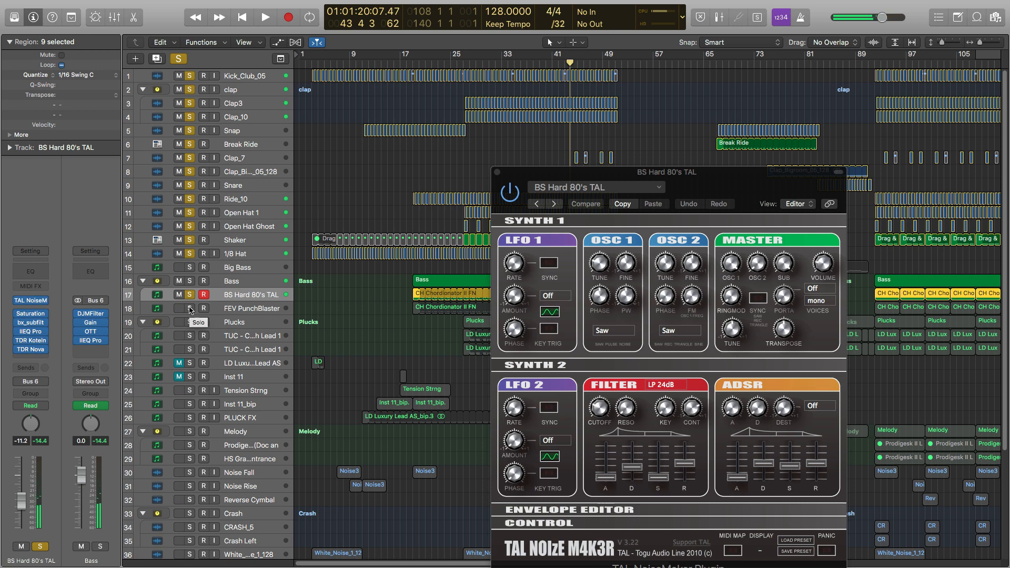
Solo the FEV PunchBlaster track as well, and play both bass layers with the drums.
click(190, 308)
key(space)
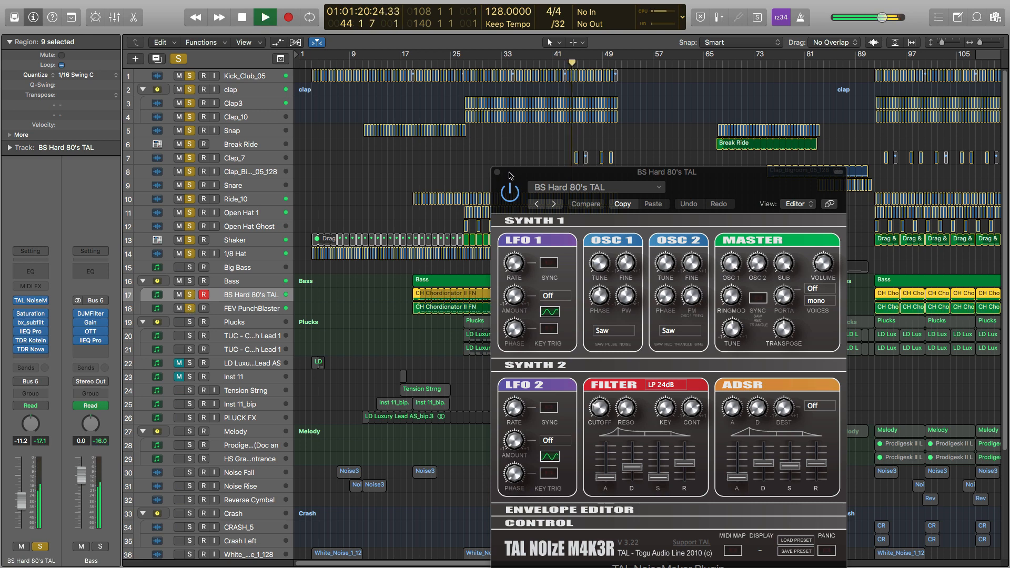
key(space)
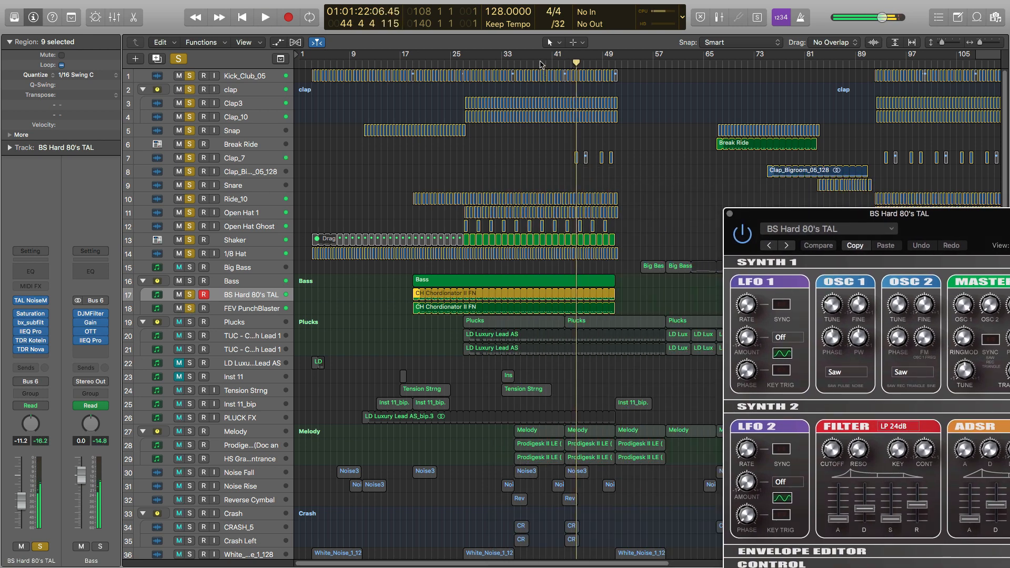
click(541, 62)
key(space)
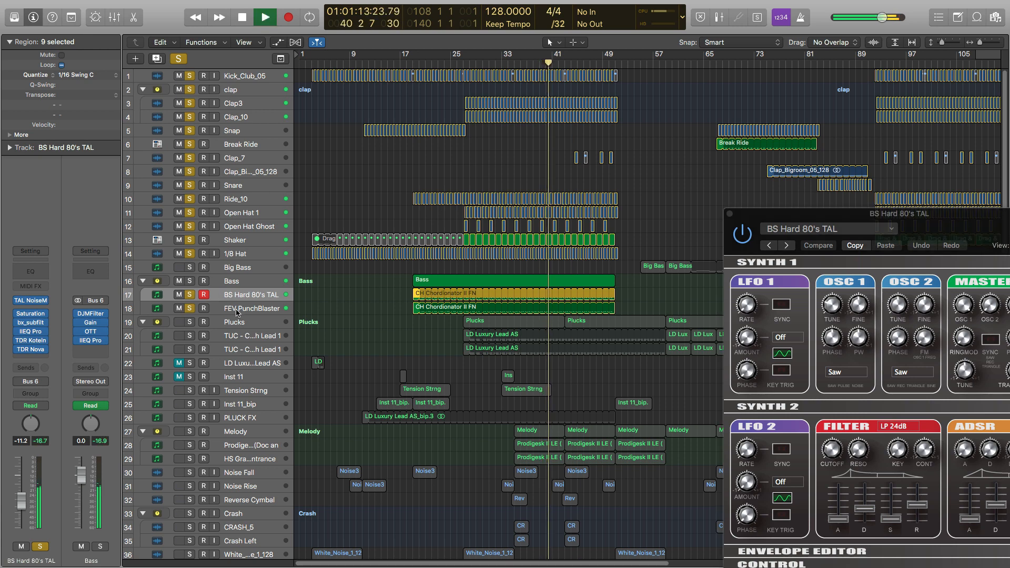
key(space)
Set the Depth of the OTT compressor on the Bass stack to 25 %, play the result, and close the plug-in.
click(235, 280)
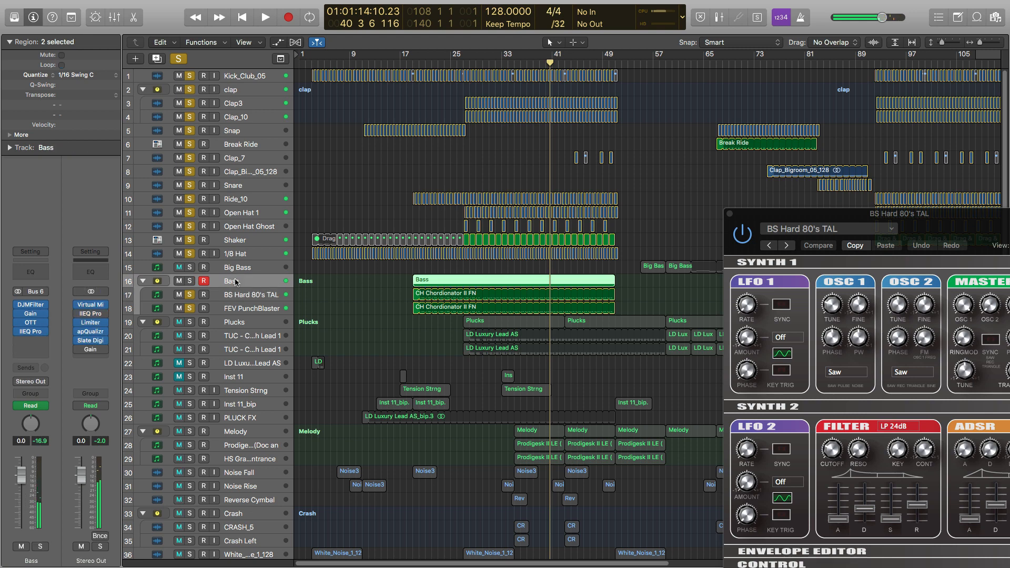
click(236, 296)
click(235, 281)
click(32, 326)
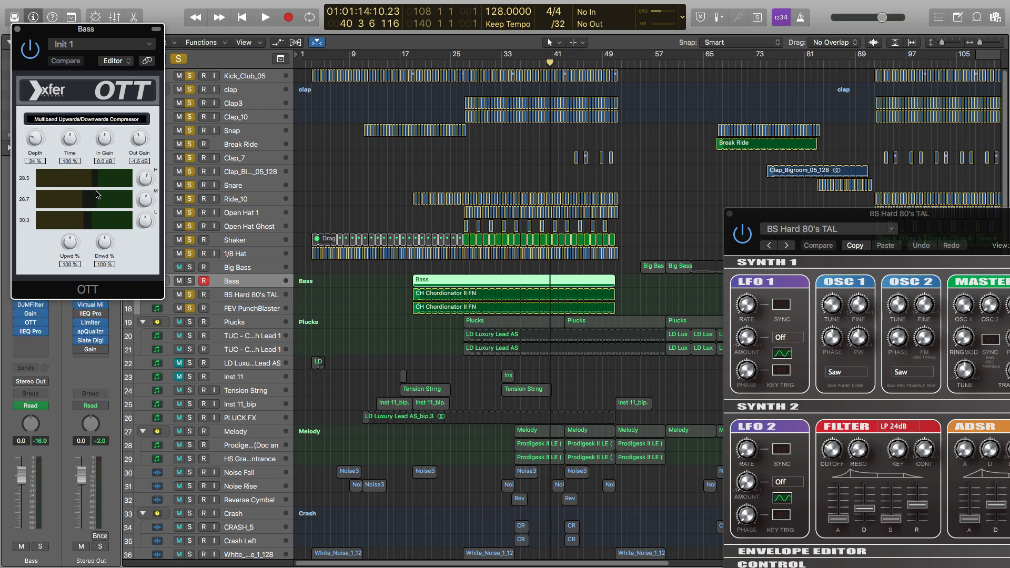
drag(35, 142, 35, 139)
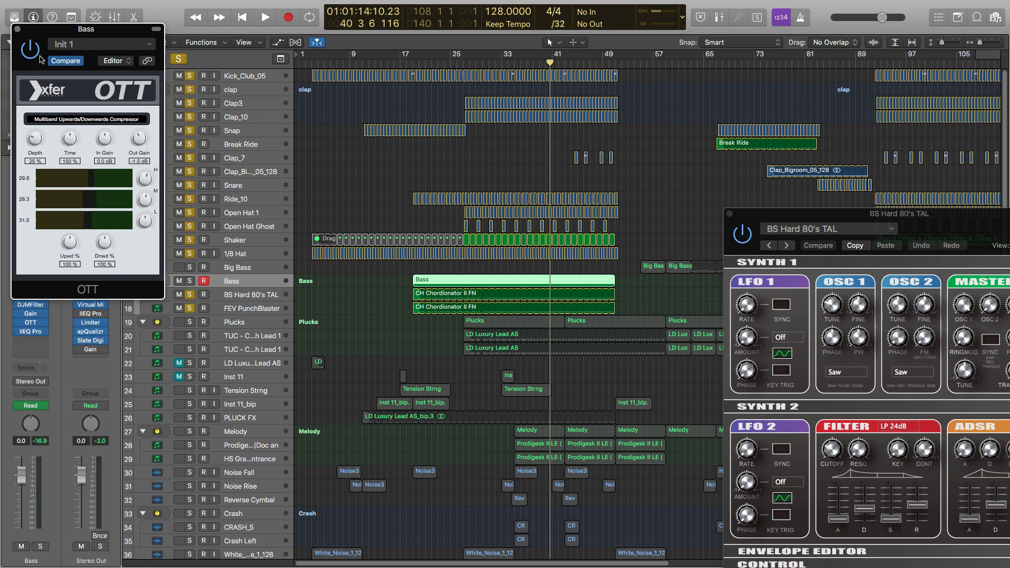
key(space)
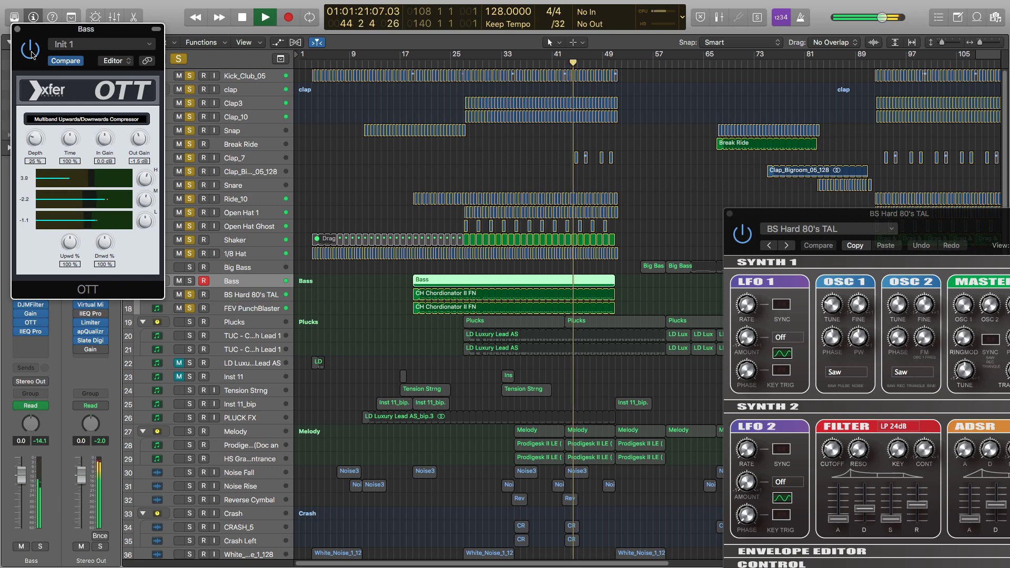
key(space)
click(18, 31)
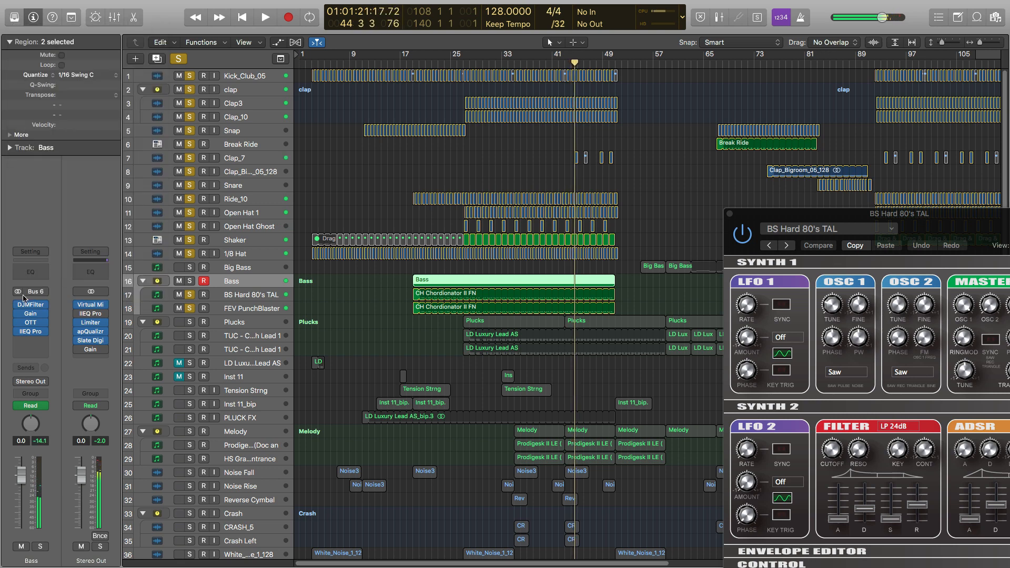
Inspect the IIEQ Pro low-pass curve on the Bass stack, close it, and play the bass with the drums.
click(30, 335)
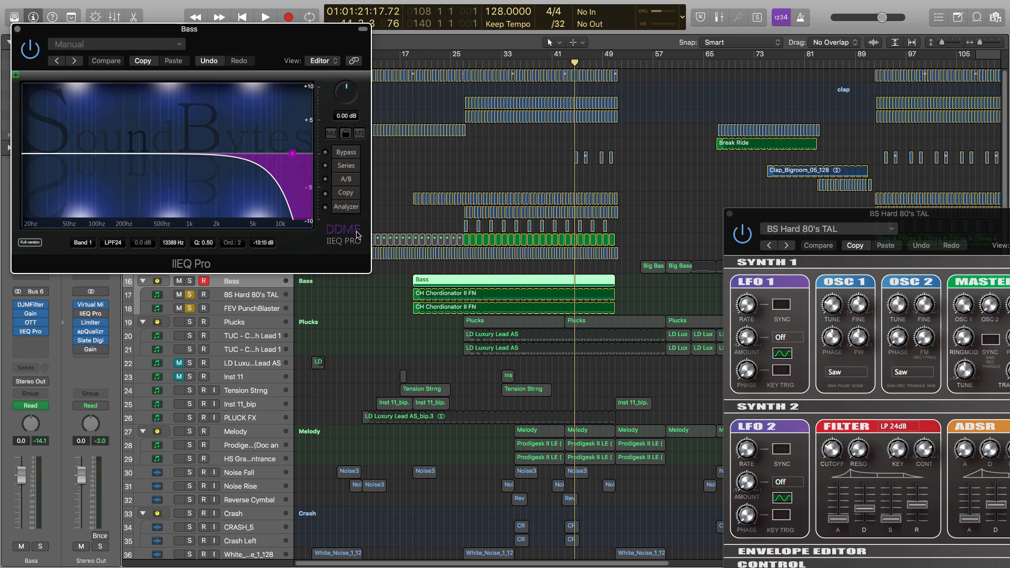
click(17, 30)
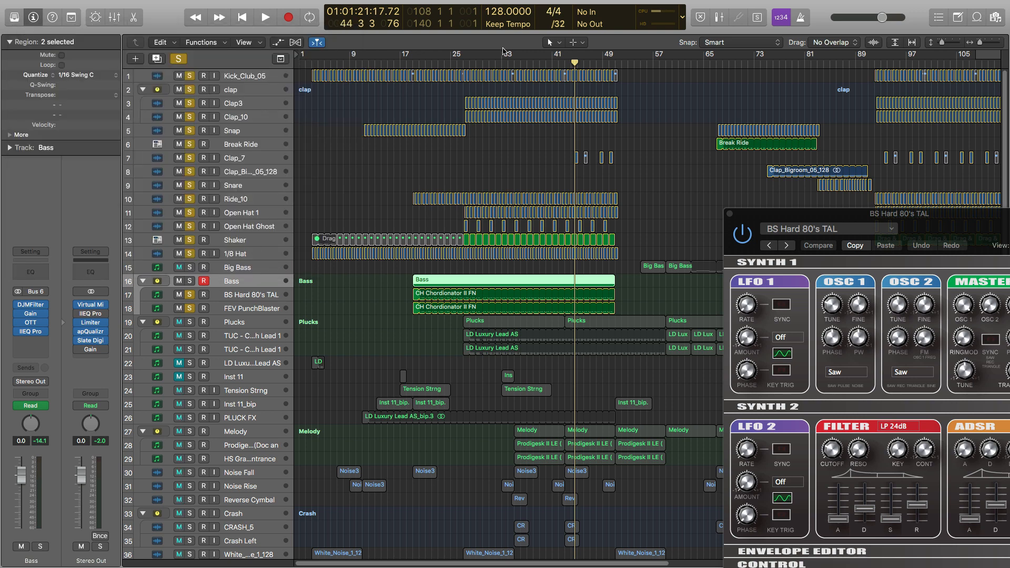
key(shift+comma)
key(space)
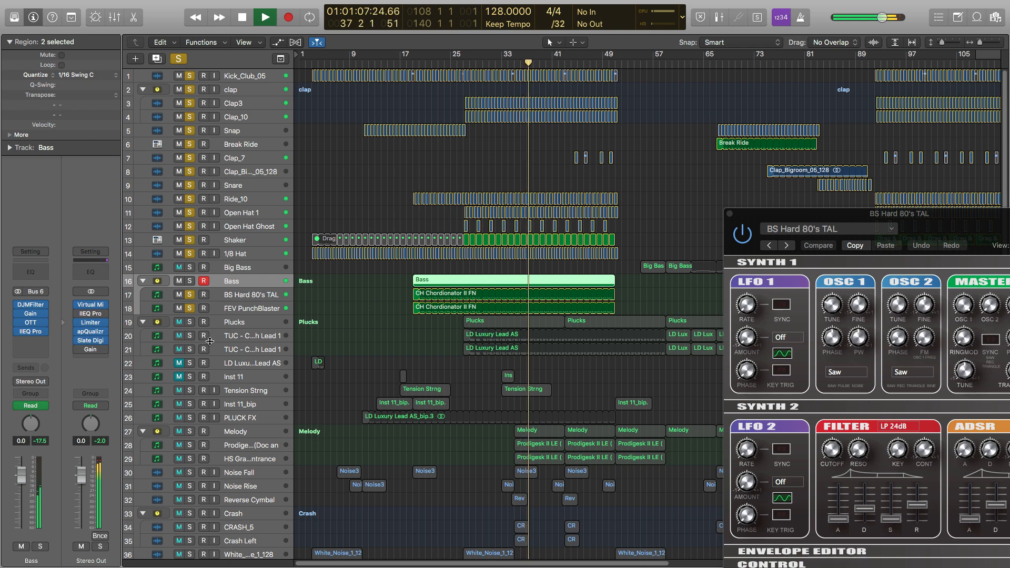
key(space)
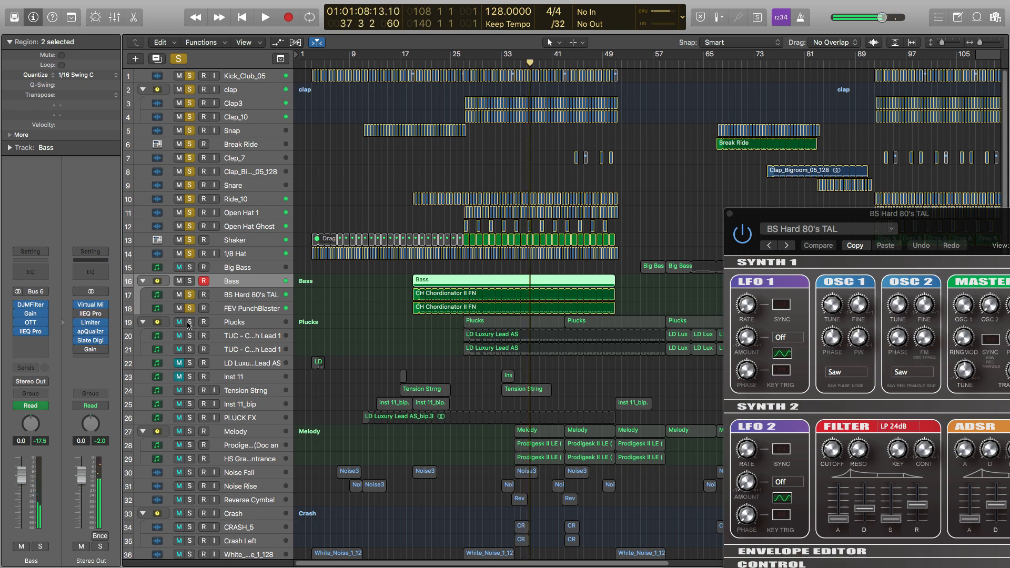
Play the drums and bass from bar 25, and open the DJMFilter on the Bass stack.
click(453, 67)
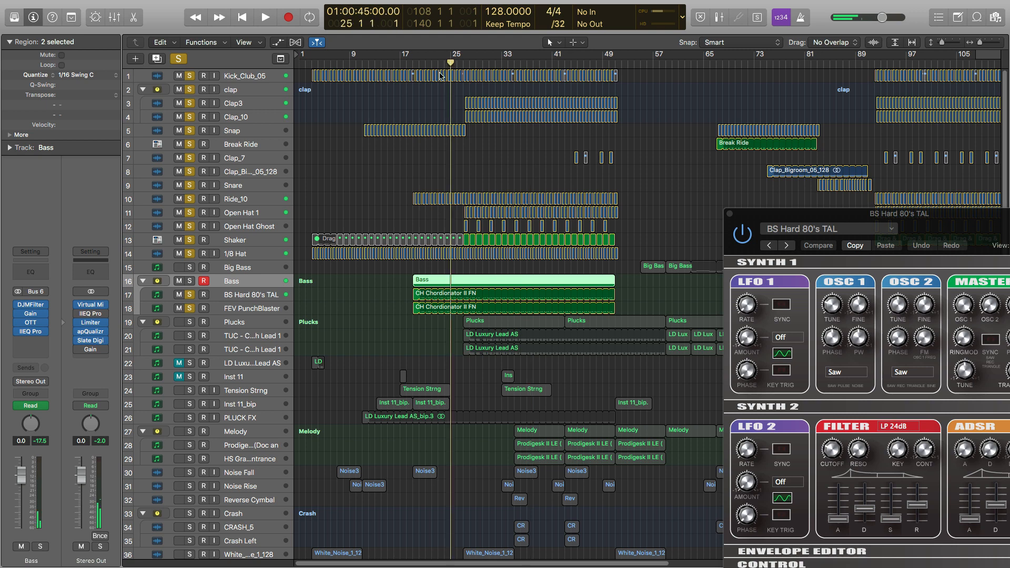
key(space)
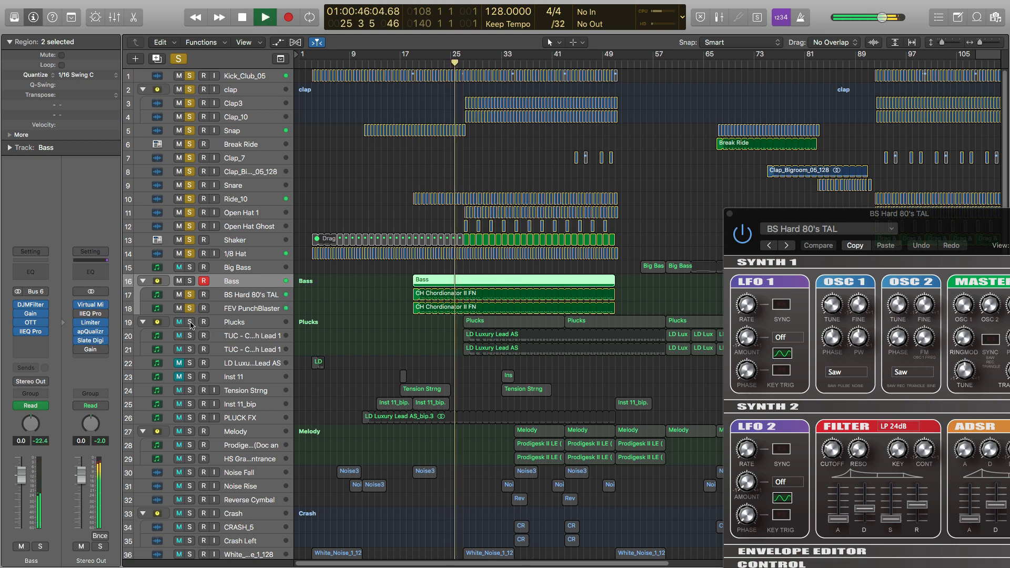
key(space)
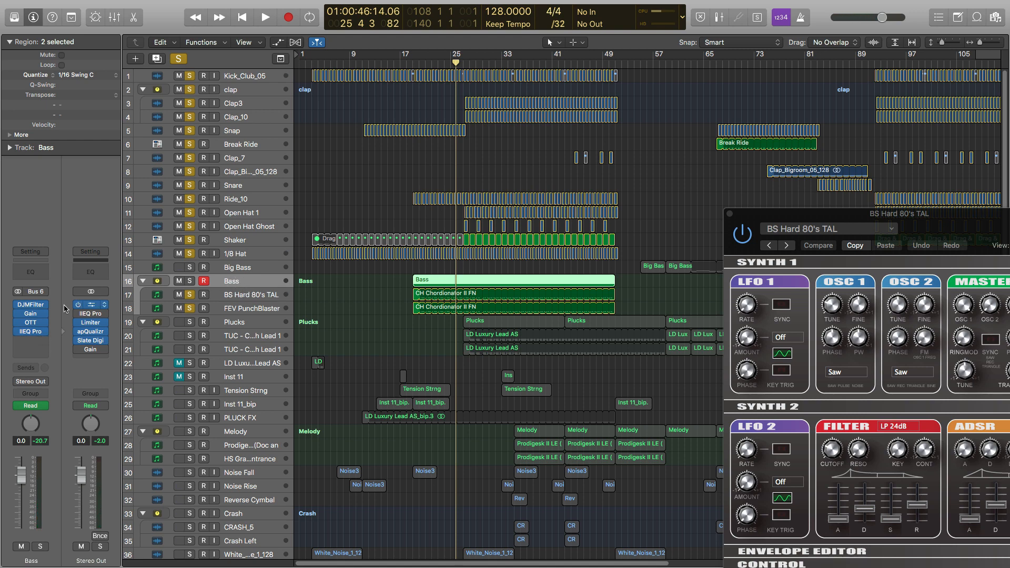
click(32, 305)
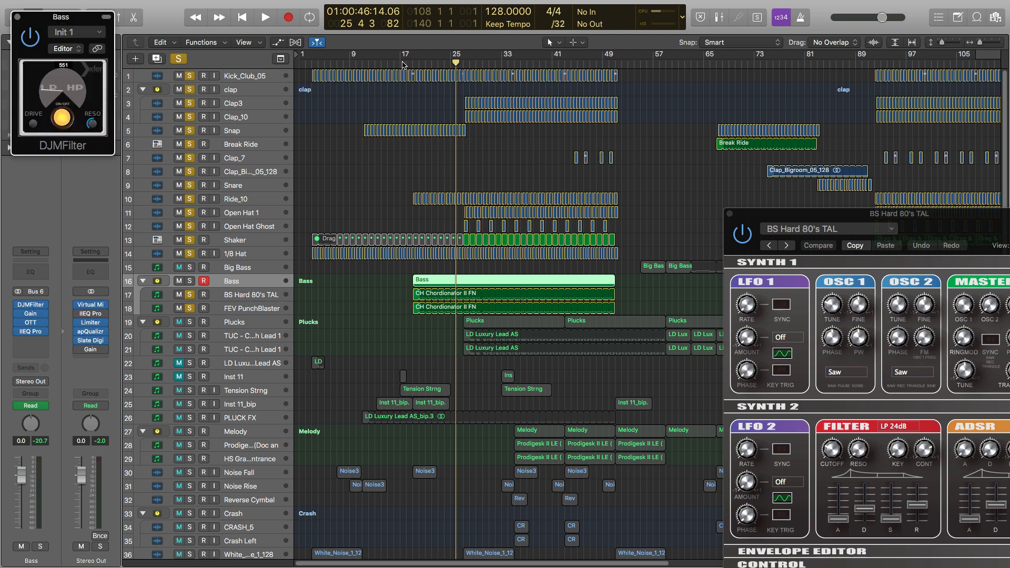
Play the drums and bass, enable Gain on Stereo Out, and return the Bass stack's DJMFilter to its centre setting.
key(space)
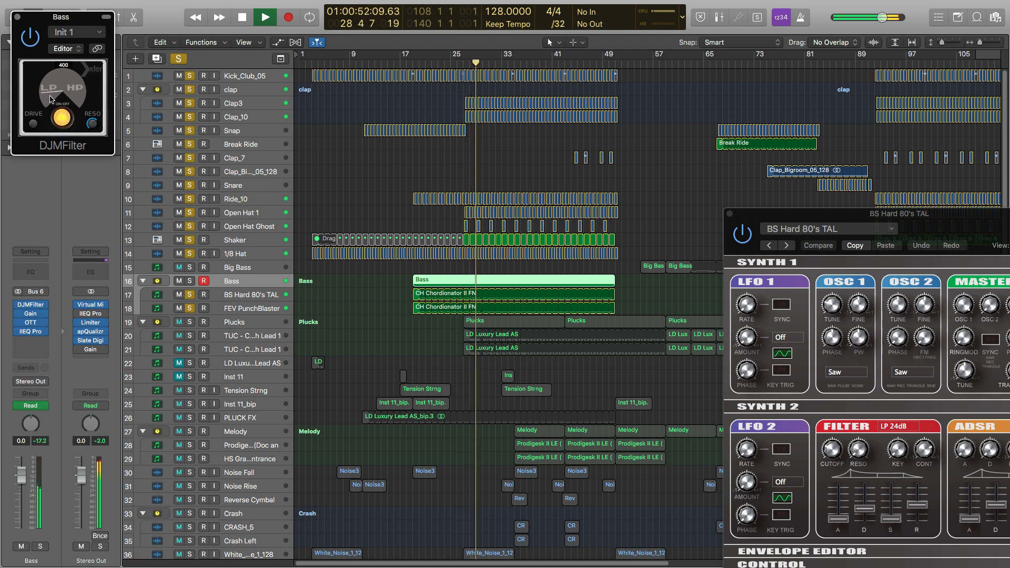
click(78, 350)
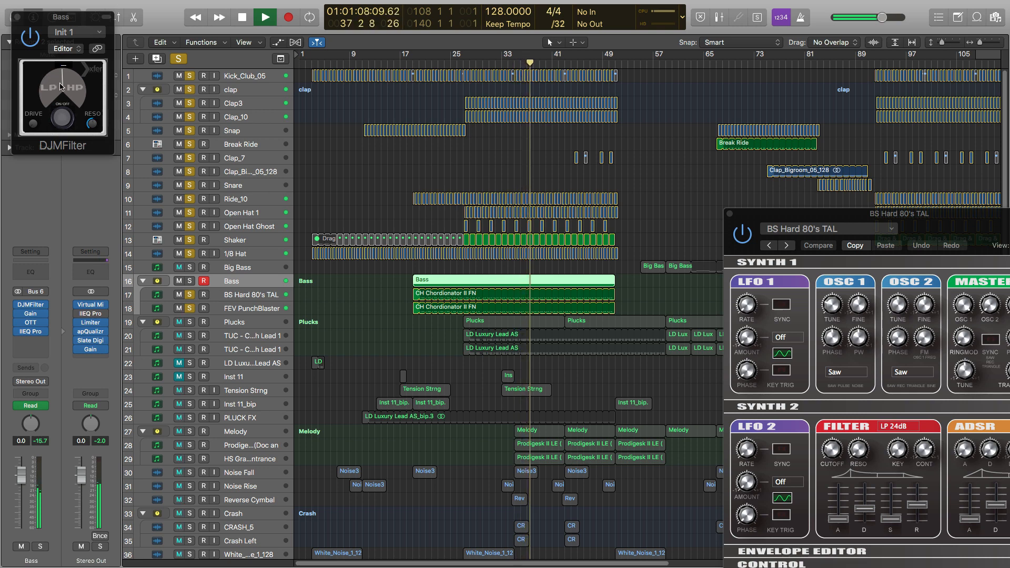
mouse_move(59, 87)
mouse_down()
mouse_move(62, 54)
mouse_move(61, 87)
mouse_up()
key(space)
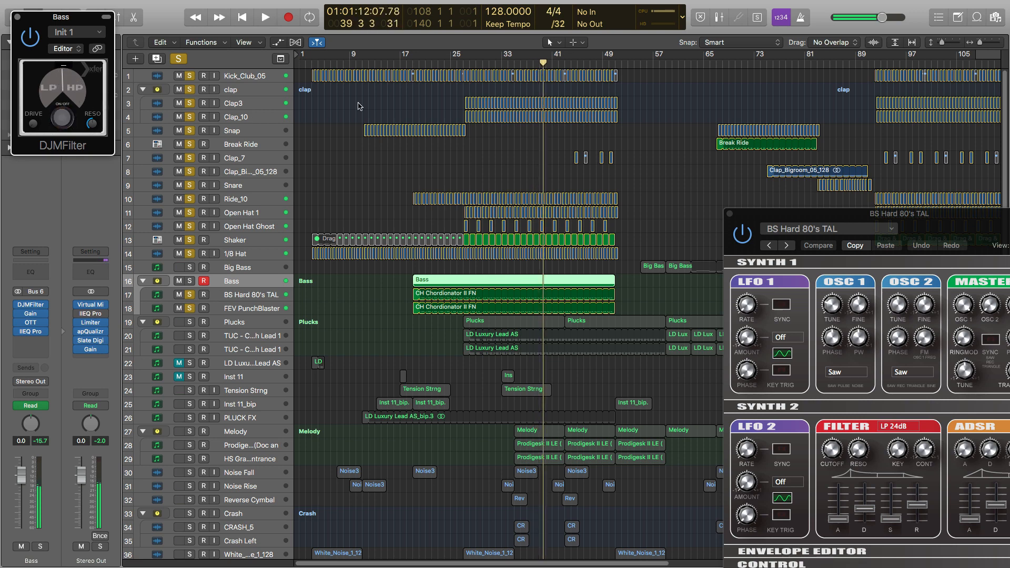
Play the drums and bass from bar 38 with the DJMFilter centred, and close the plug-in.
click(533, 63)
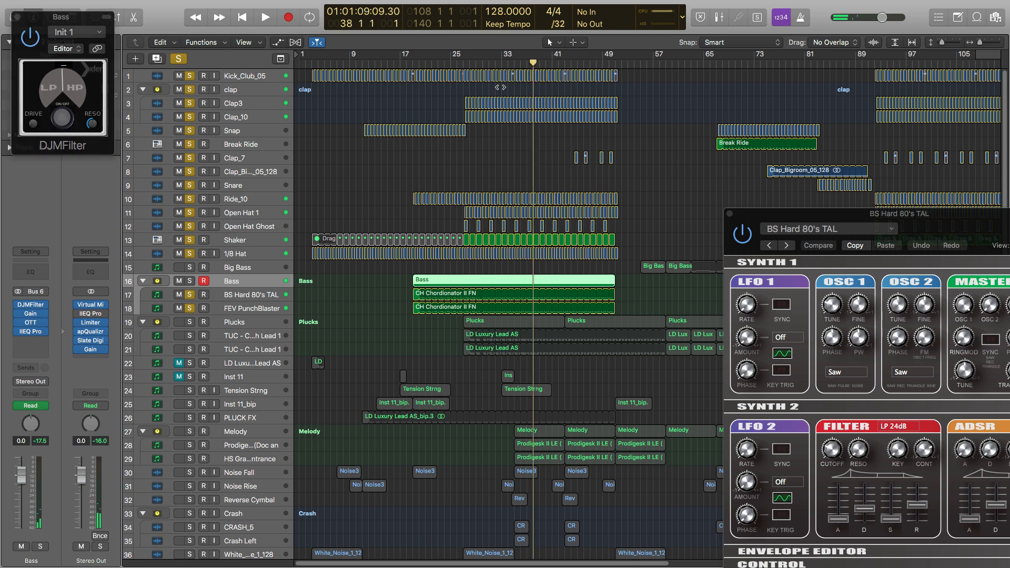
key(space)
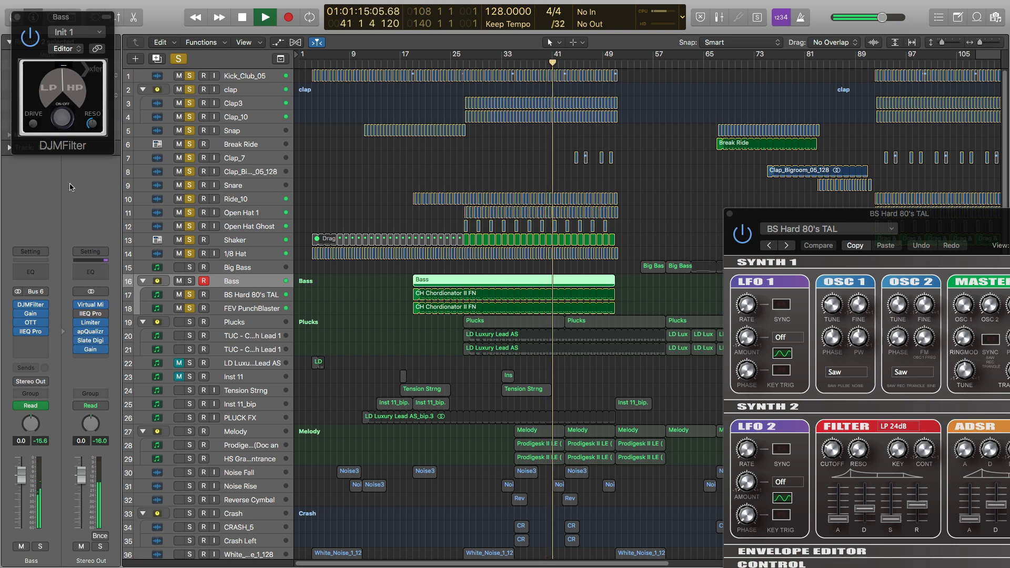
key(space)
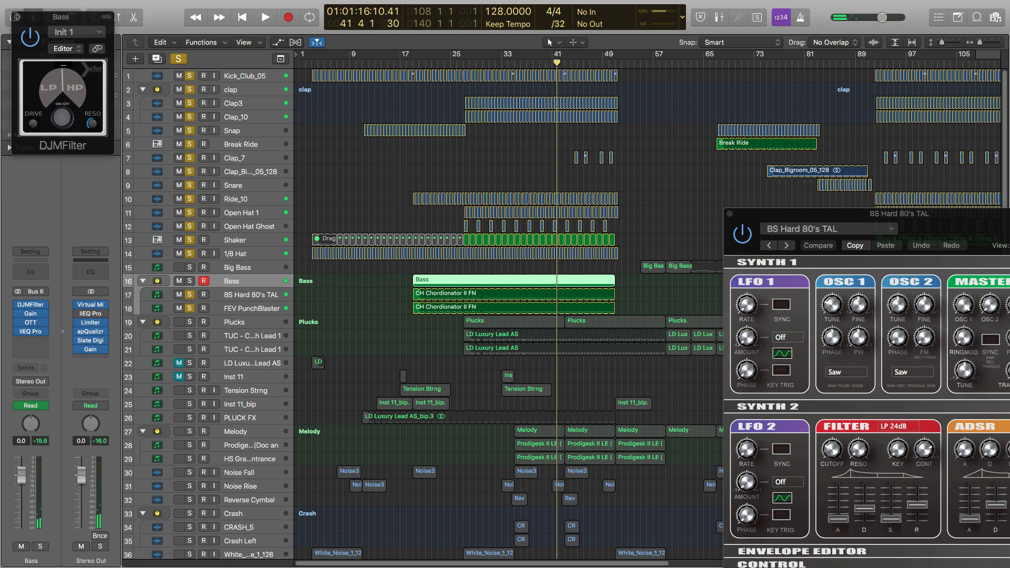
click(17, 17)
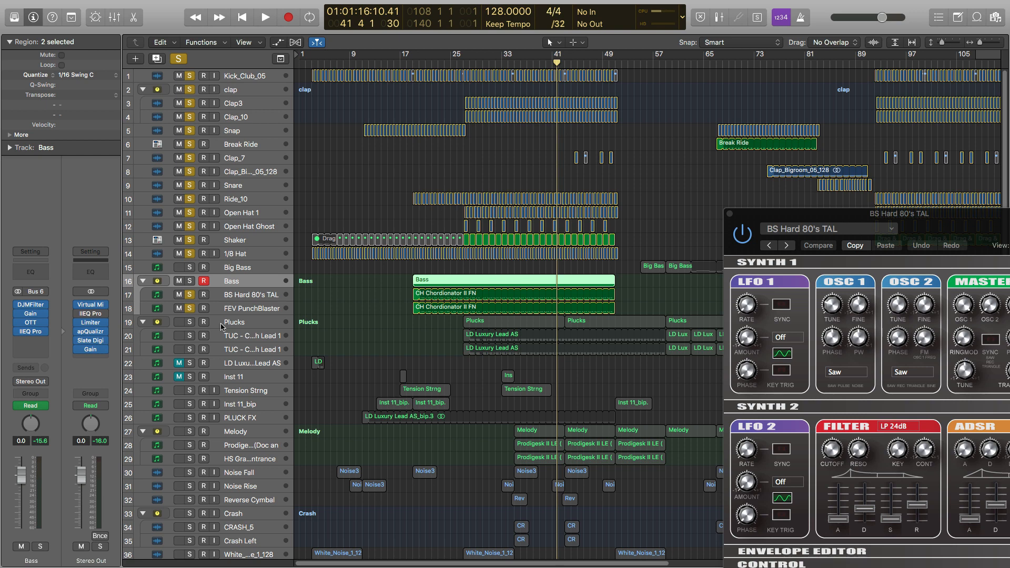
Solo the Plucks stack and play it with the drums and bass from bar 27.
click(238, 324)
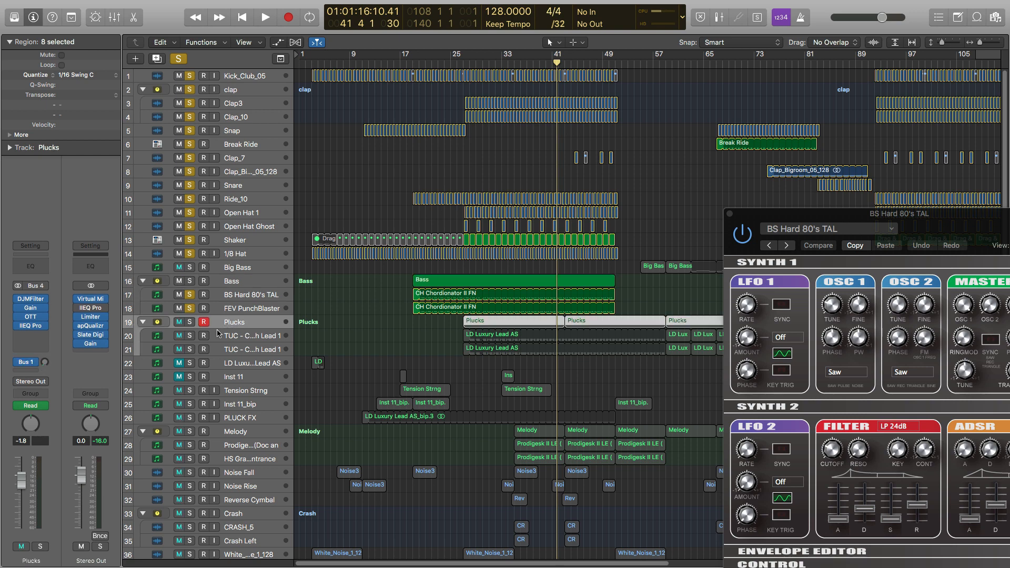
click(190, 322)
click(248, 310)
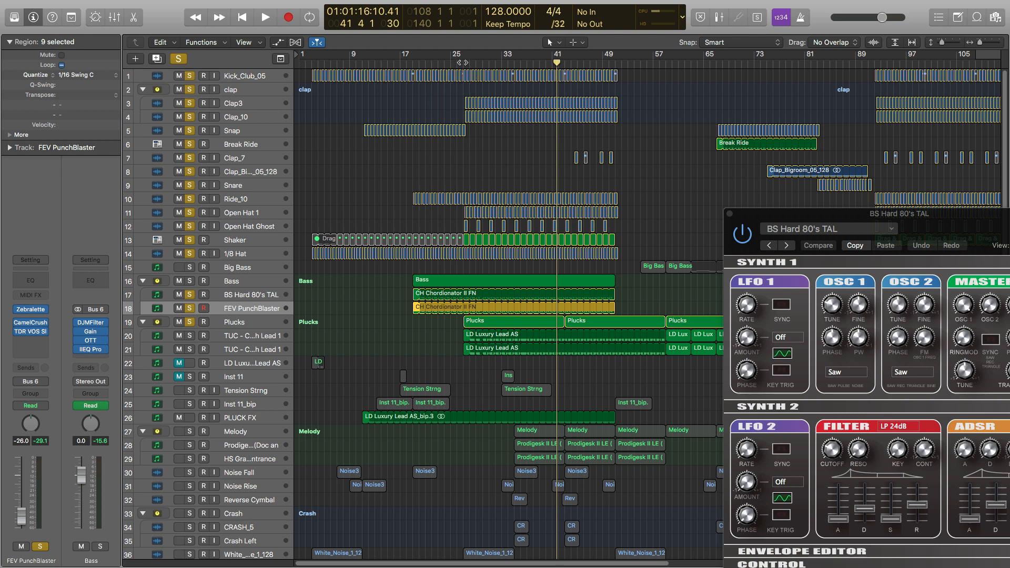
click(462, 63)
click(223, 325)
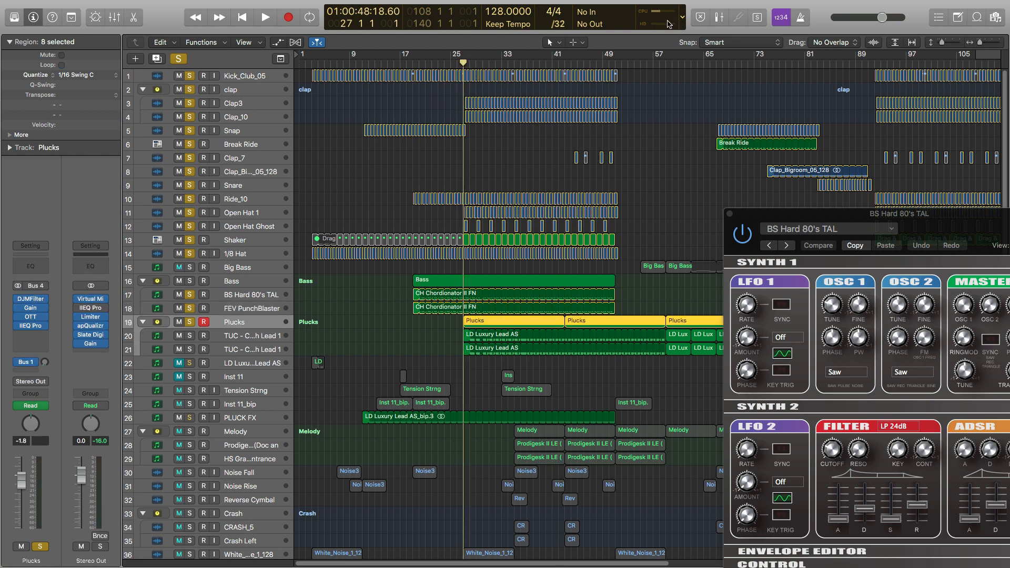
key(space)
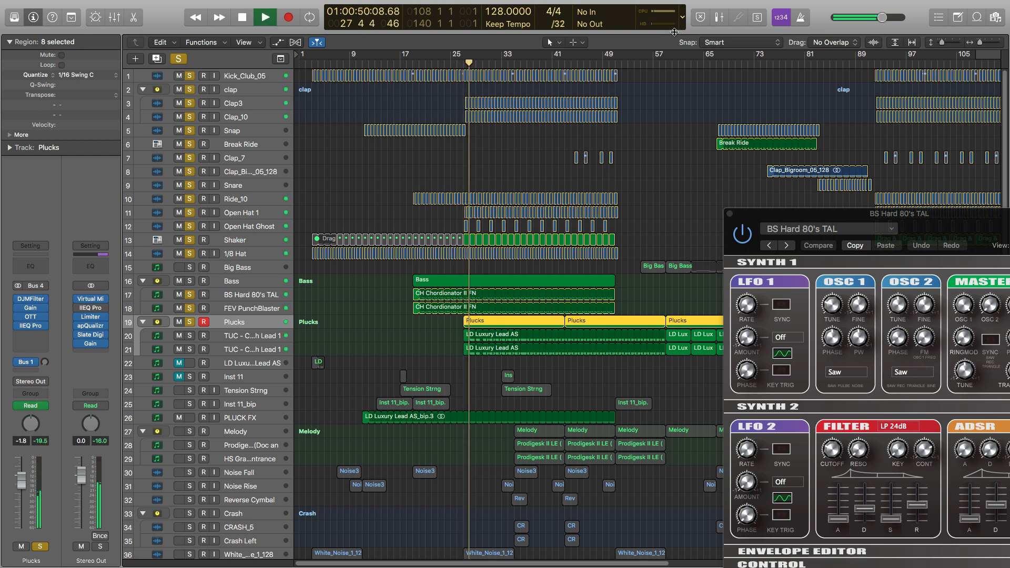
key(space)
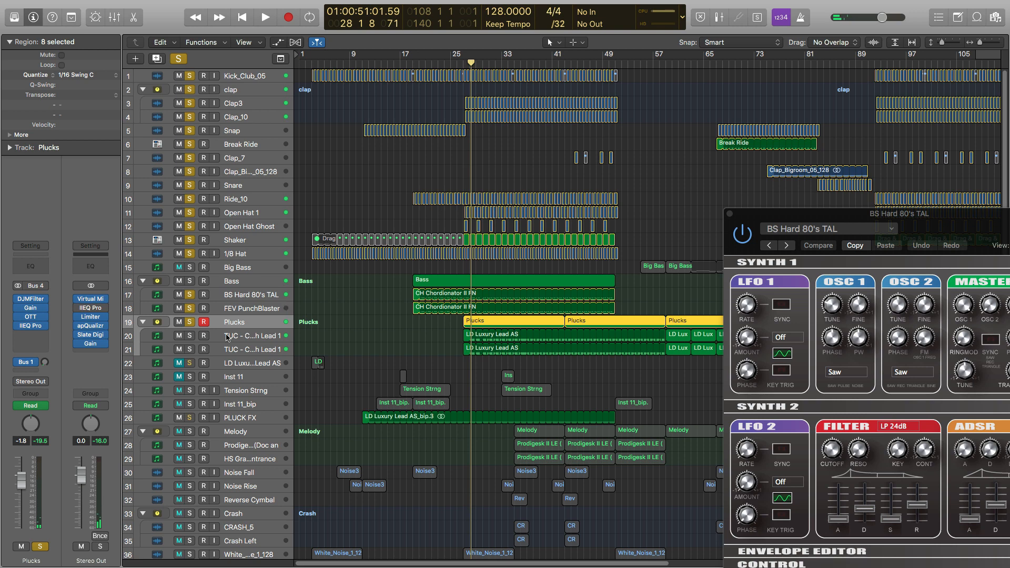
Play the drums, bass and plucks from bar 25, and select the Big Bass track to reach the Stereo Out plug-ins.
click(228, 337)
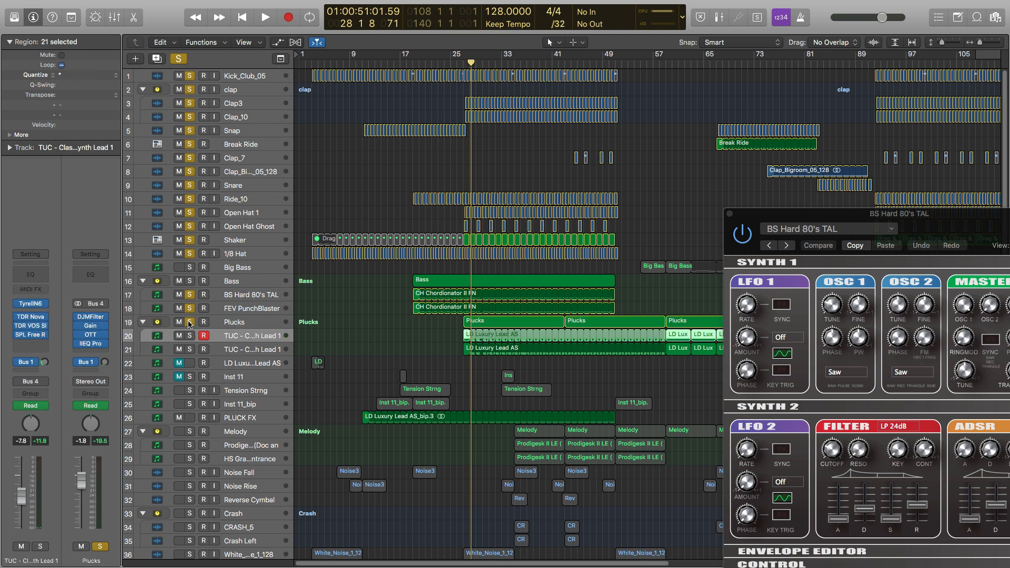
click(451, 63)
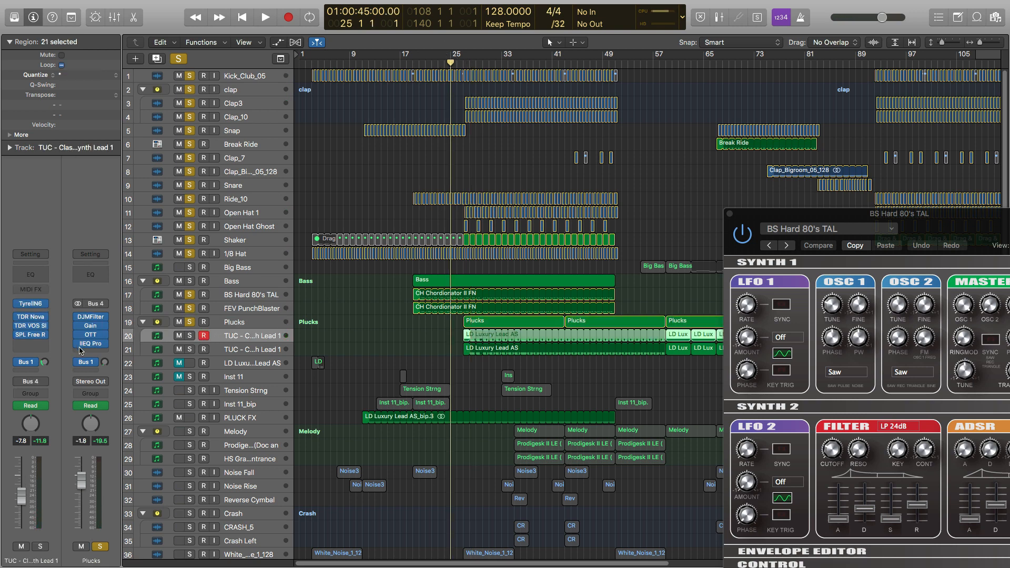
key(space)
click(244, 268)
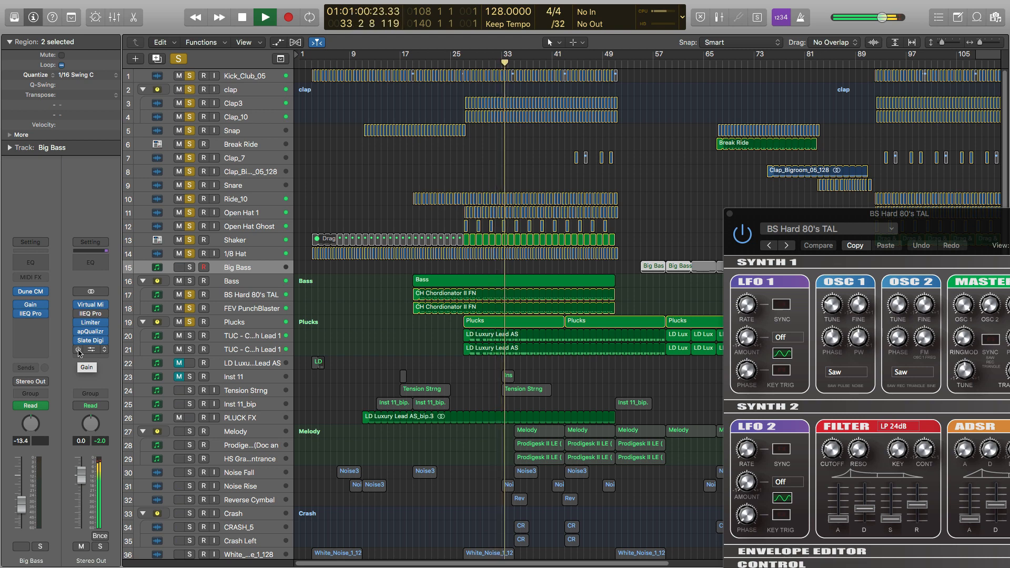
key(space)
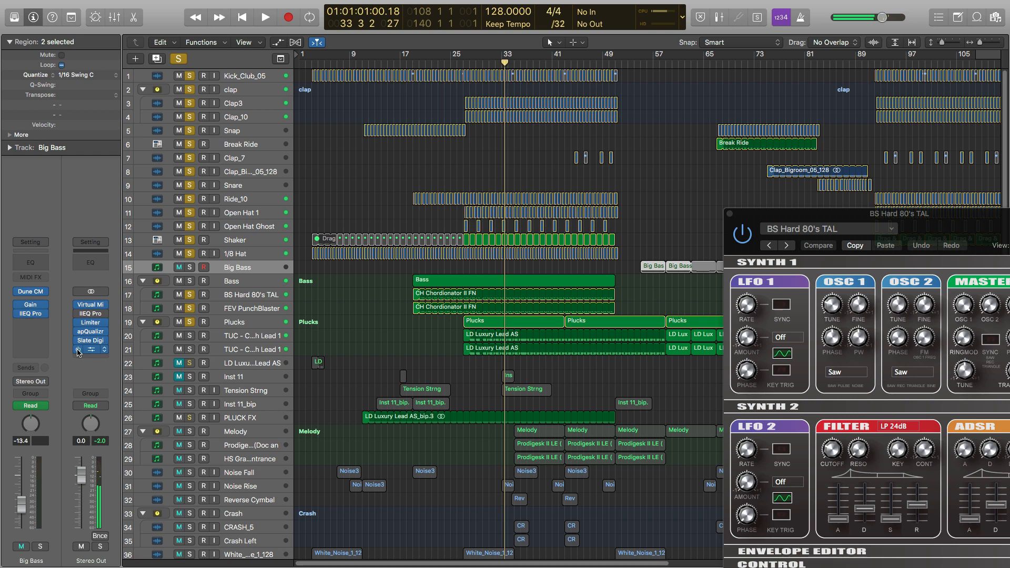
Open the TyrellN6 synth on the first TUC lead in the Plucks stack, and play its Classic Synth Lead 1 preset in the mix.
click(239, 337)
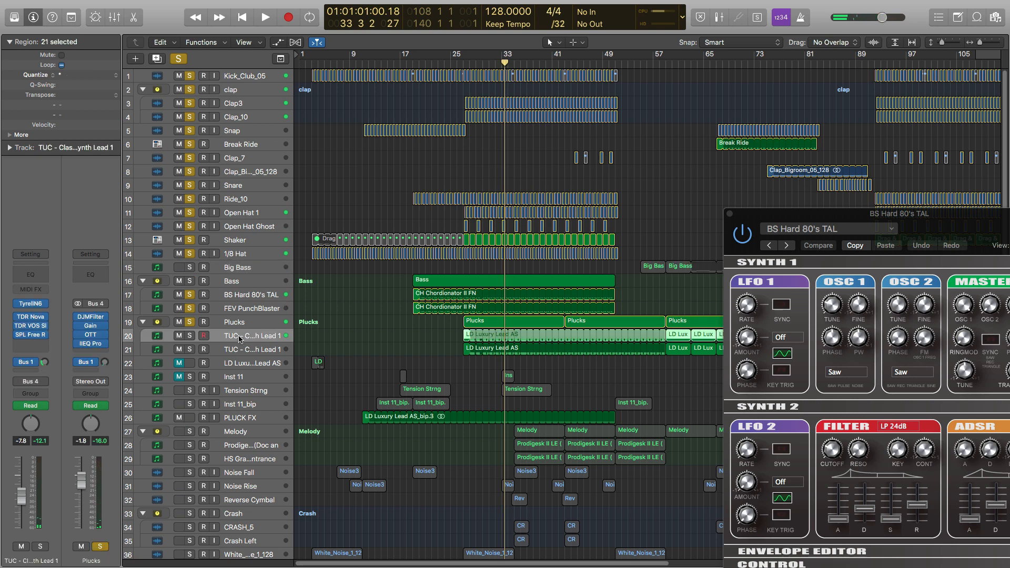
click(30, 305)
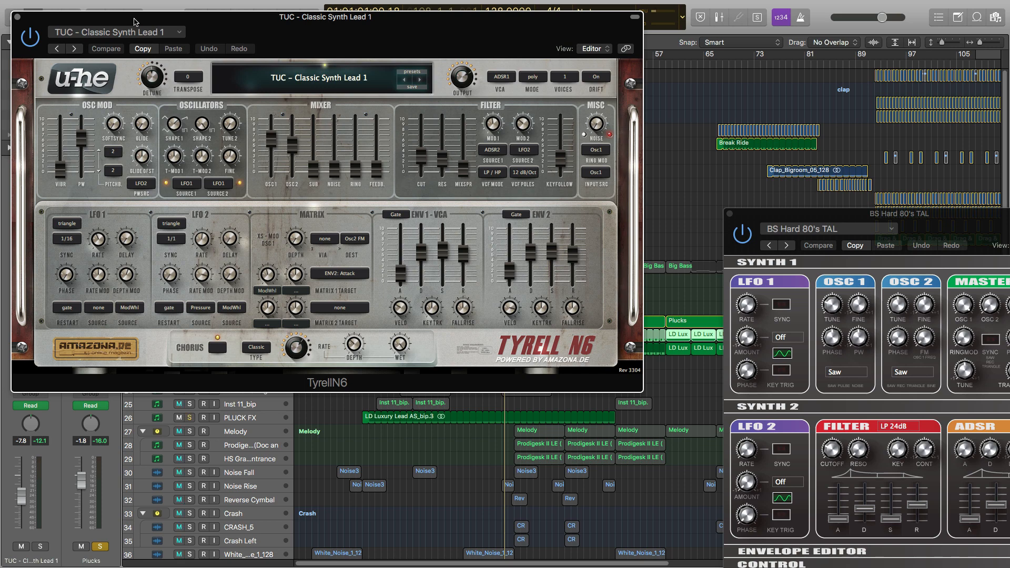
drag(233, 20, 297, 117)
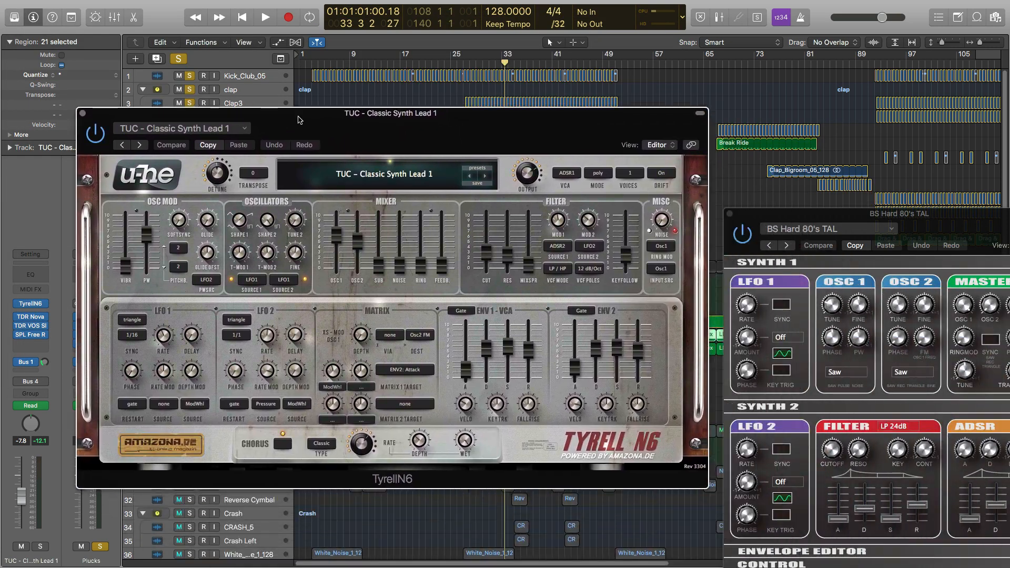
key(space)
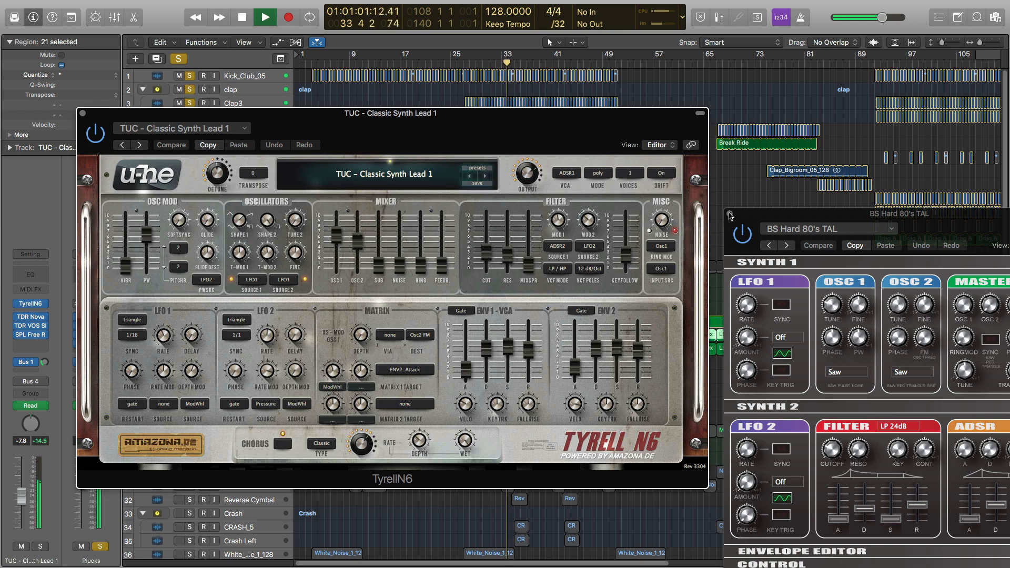
Close the BS Hard 80's TAL synth and the TyrellN6 synth while the mix plays, and stop playback.
click(730, 214)
drag(122, 114, 280, 100)
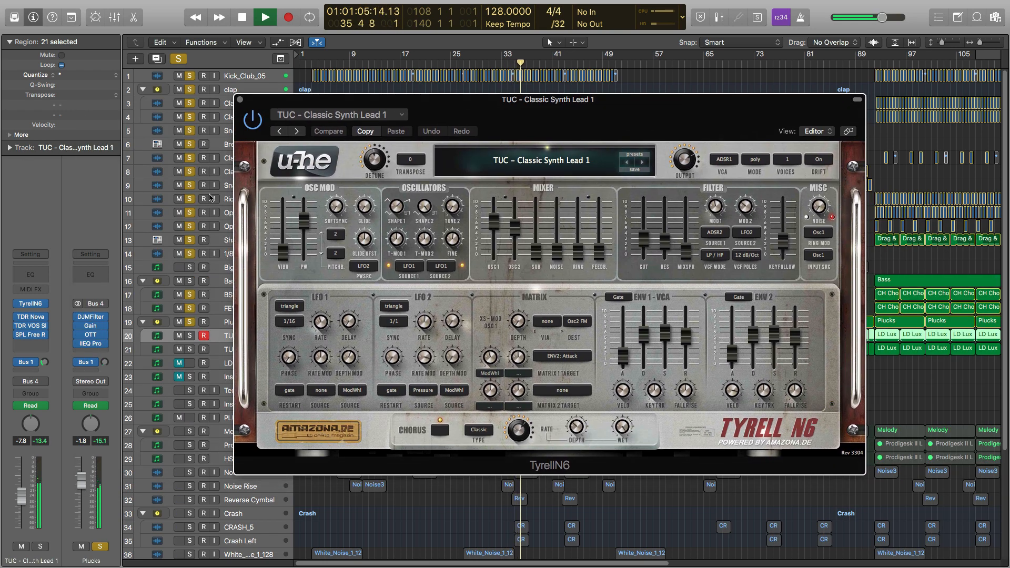
click(230, 188)
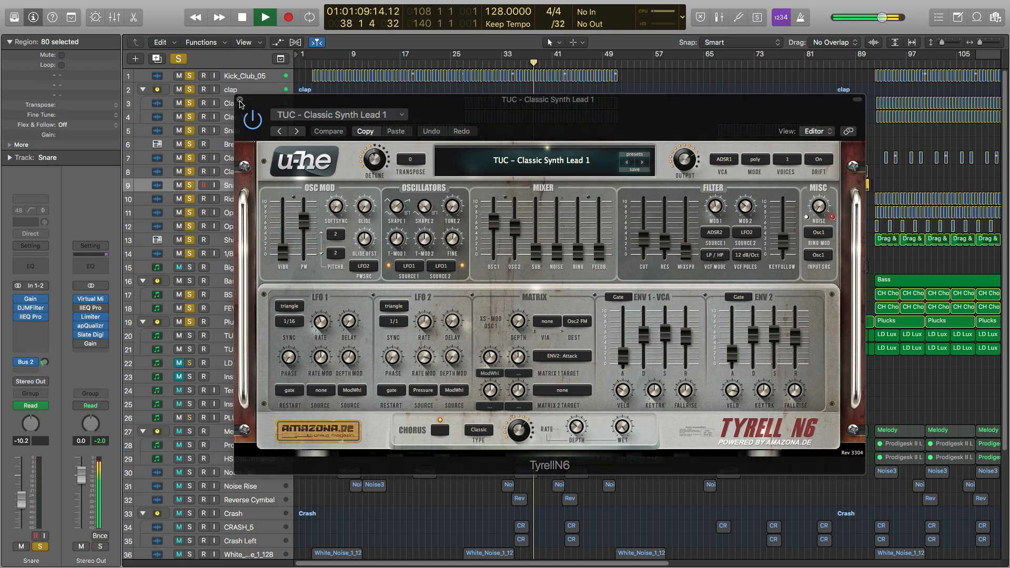
click(240, 100)
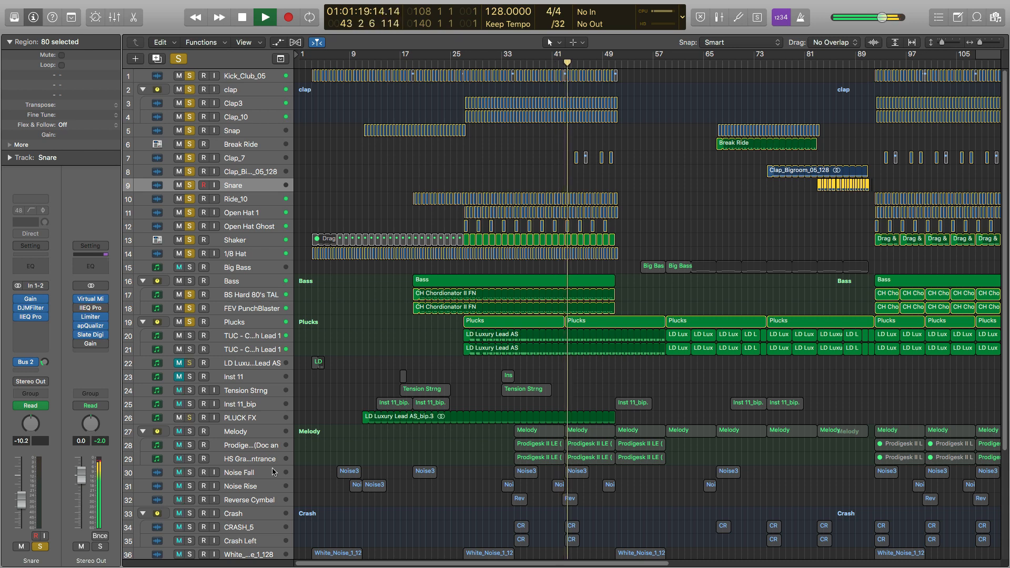
key(space)
Unsolo the Plucks stack and audition its two TUC leads one at a time with the drums and bass from bar 39.
click(541, 63)
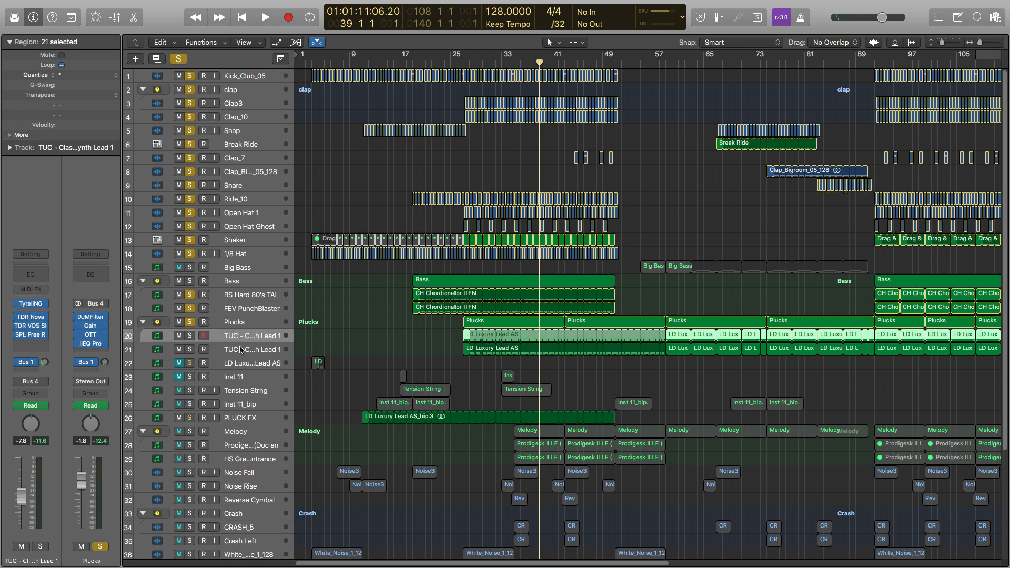
click(190, 336)
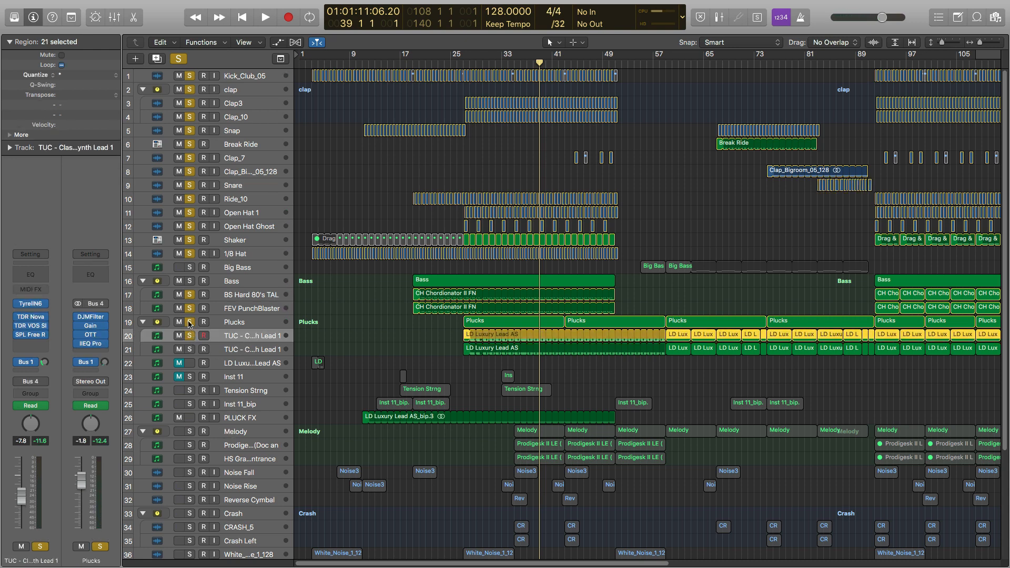
click(189, 322)
key(space)
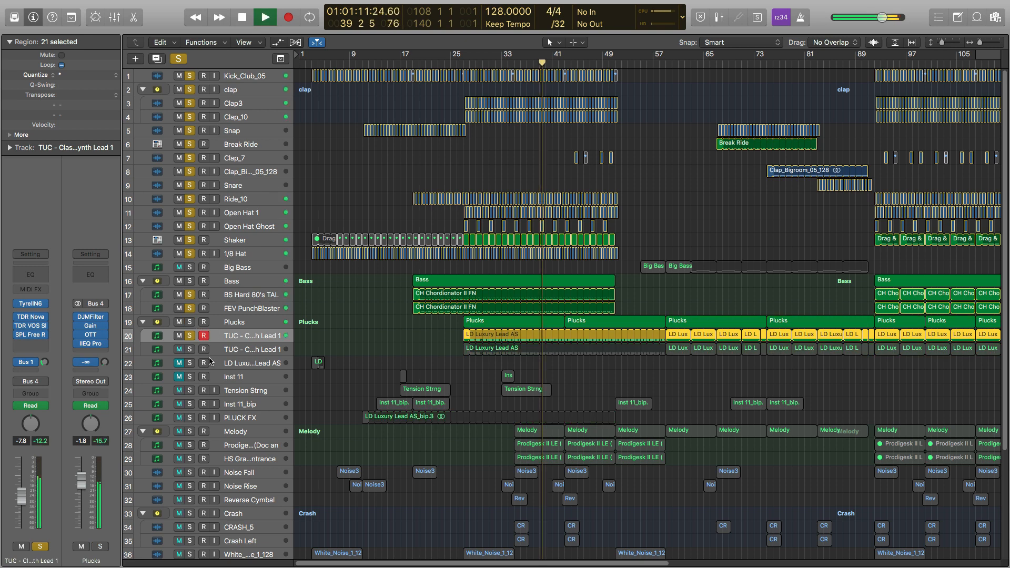
click(190, 336)
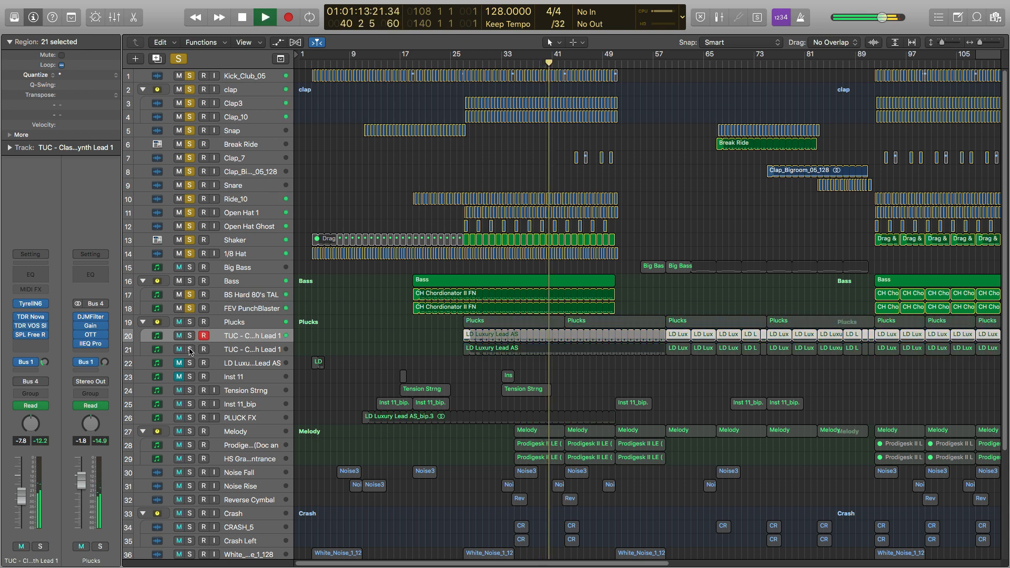
click(190, 350)
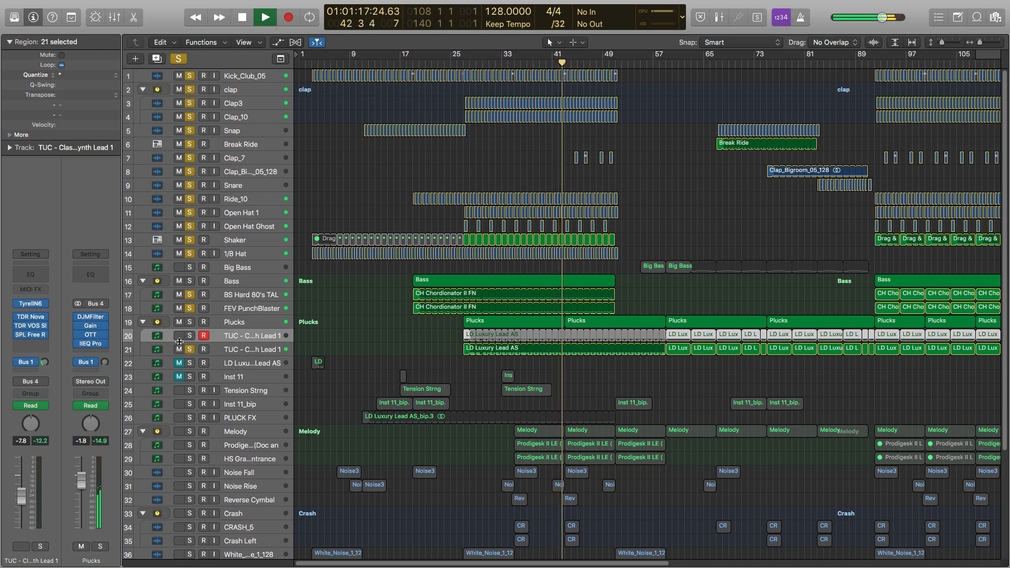
Solo both TUC leads in the Plucks stack and play them together with the drums and bass.
click(190, 338)
key(space)
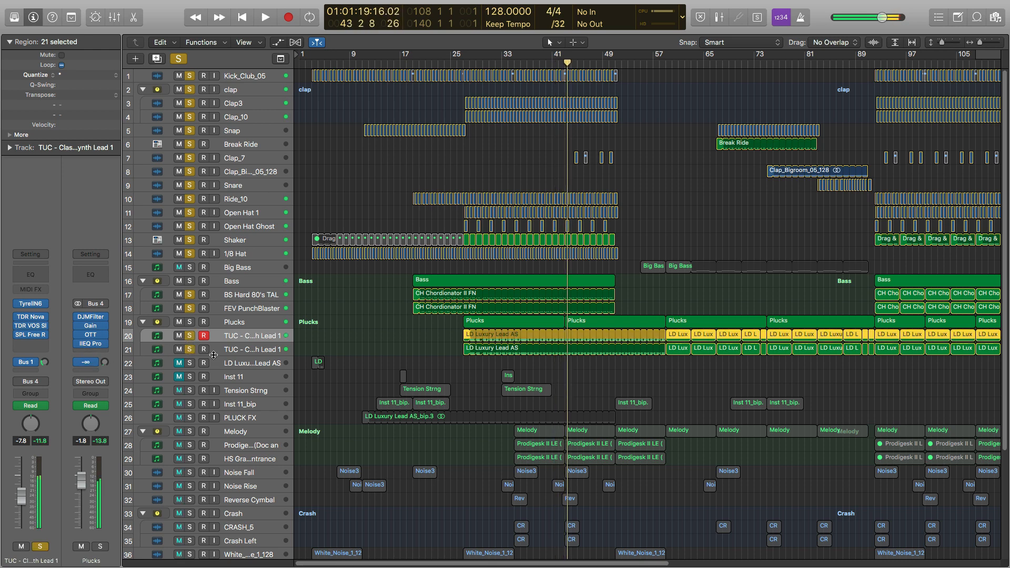
click(190, 336)
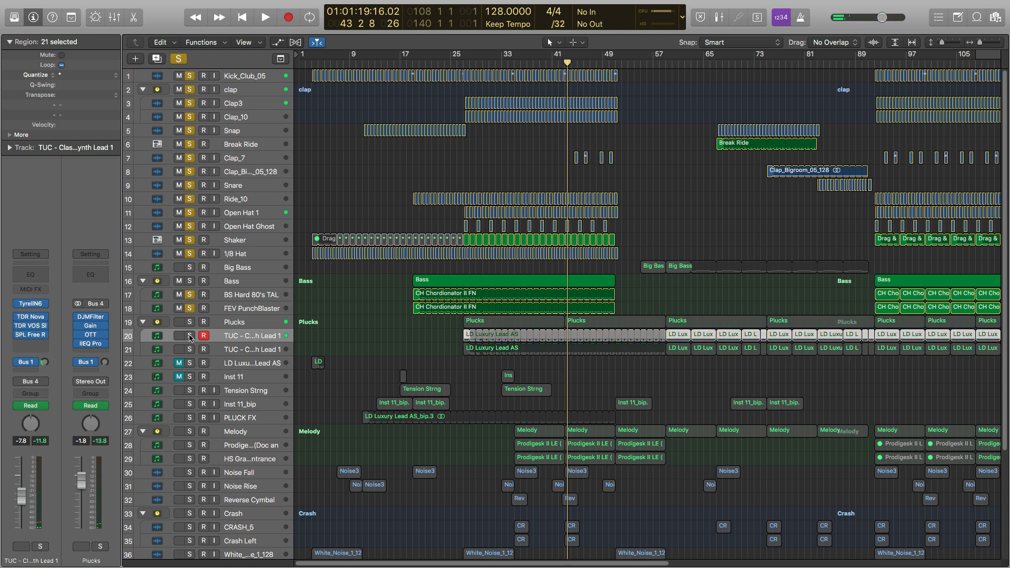
click(191, 338)
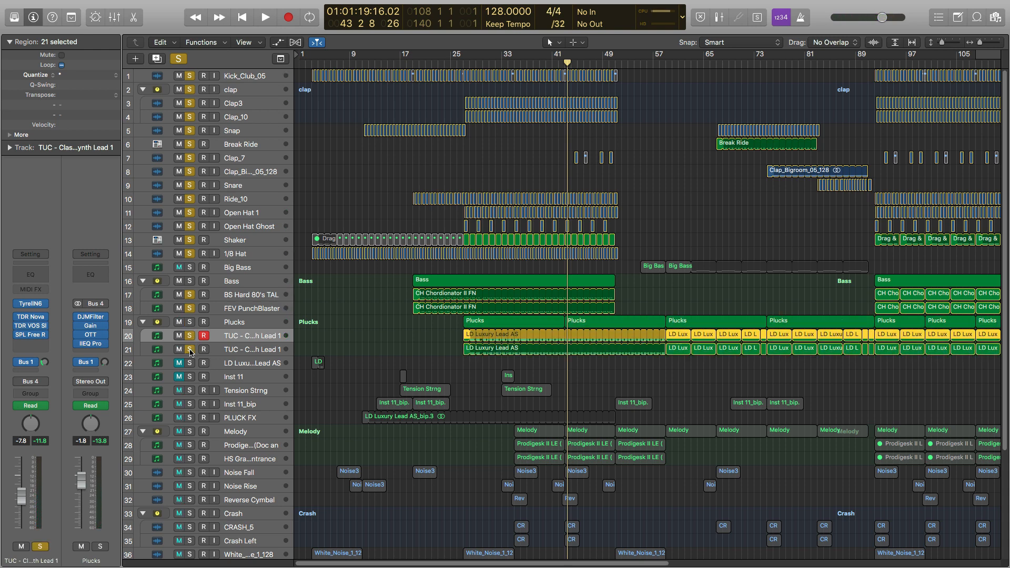
key(space)
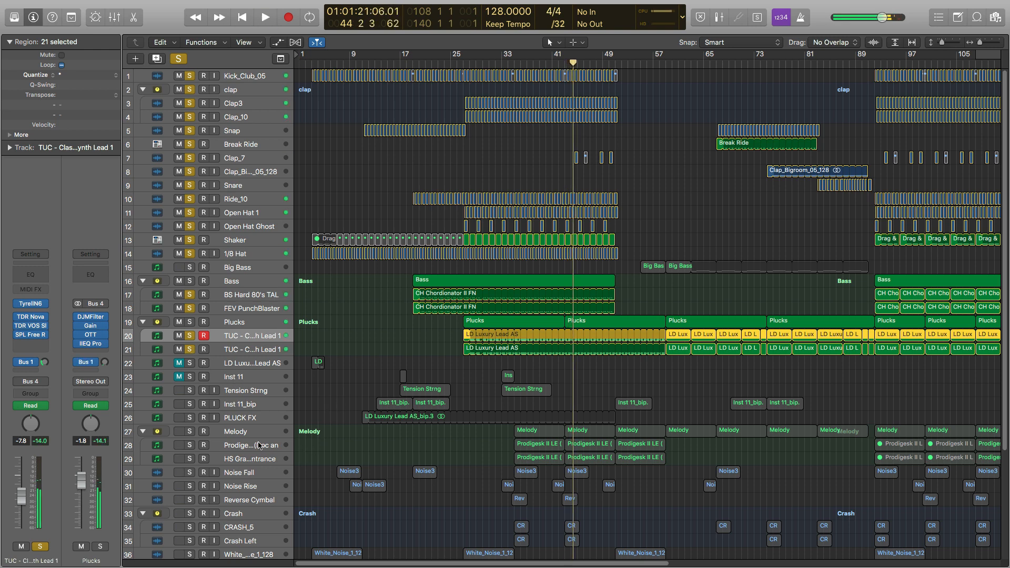
Add the Tension Strng track to the soloed tracks from bar 31, and look over Inst 11's Dune CM synth before closing it.
click(489, 58)
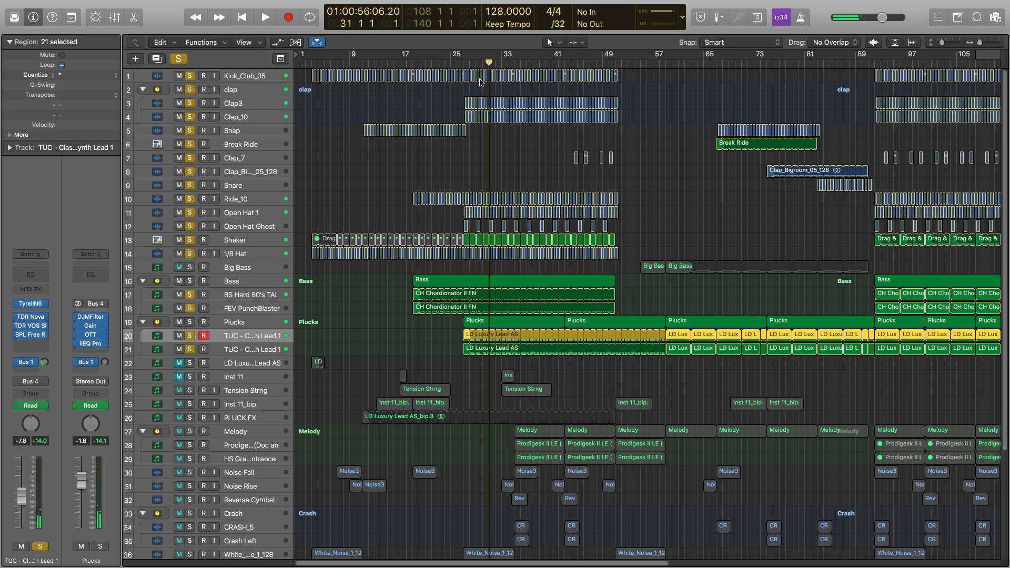
click(189, 390)
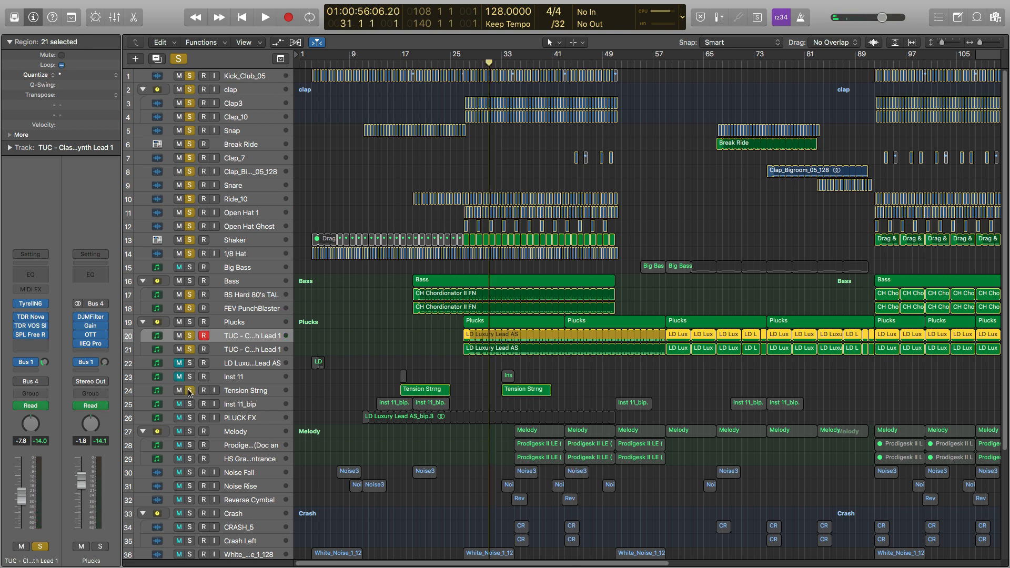
click(248, 378)
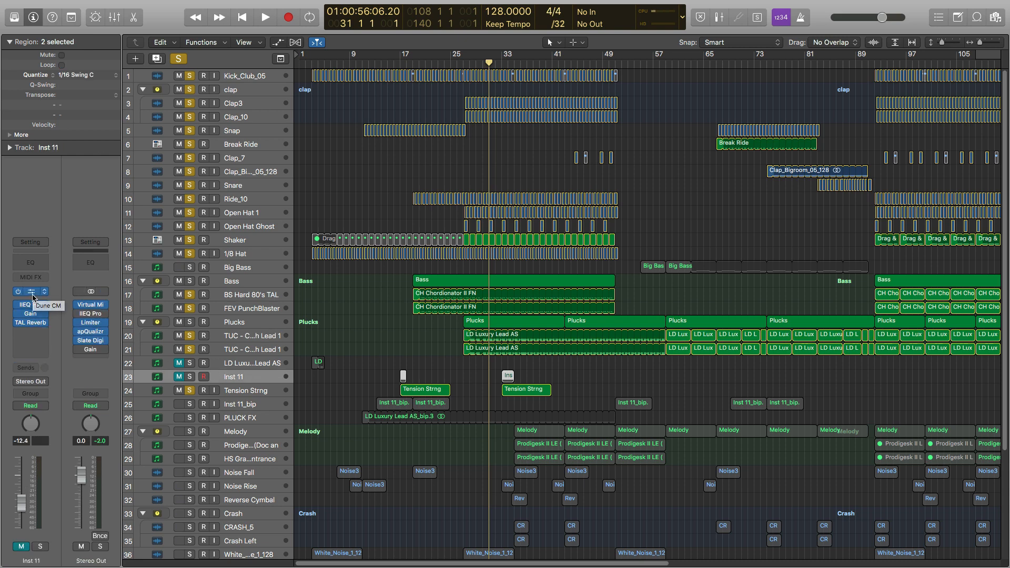
click(31, 292)
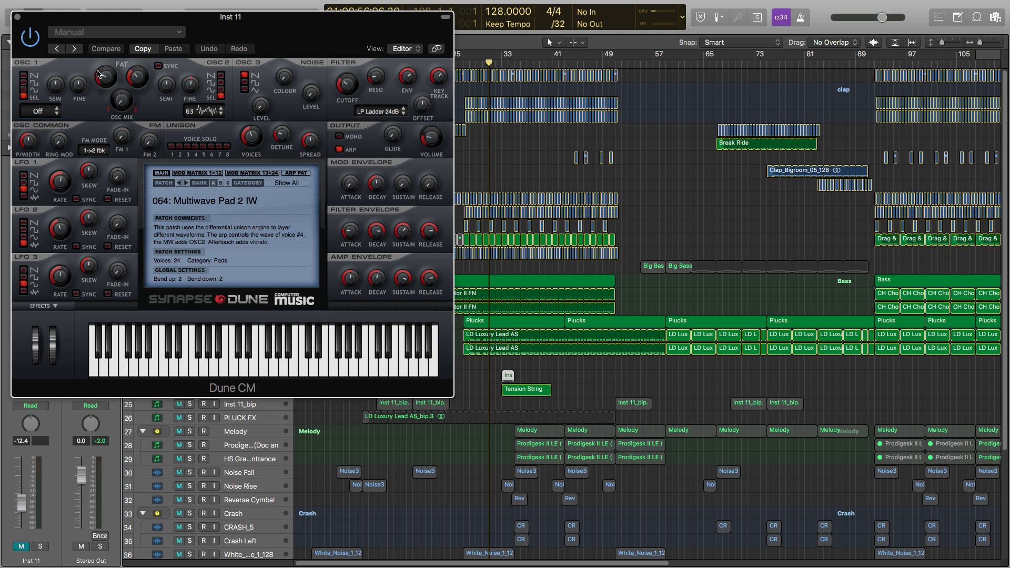
drag(37, 14, 554, 218)
click(534, 215)
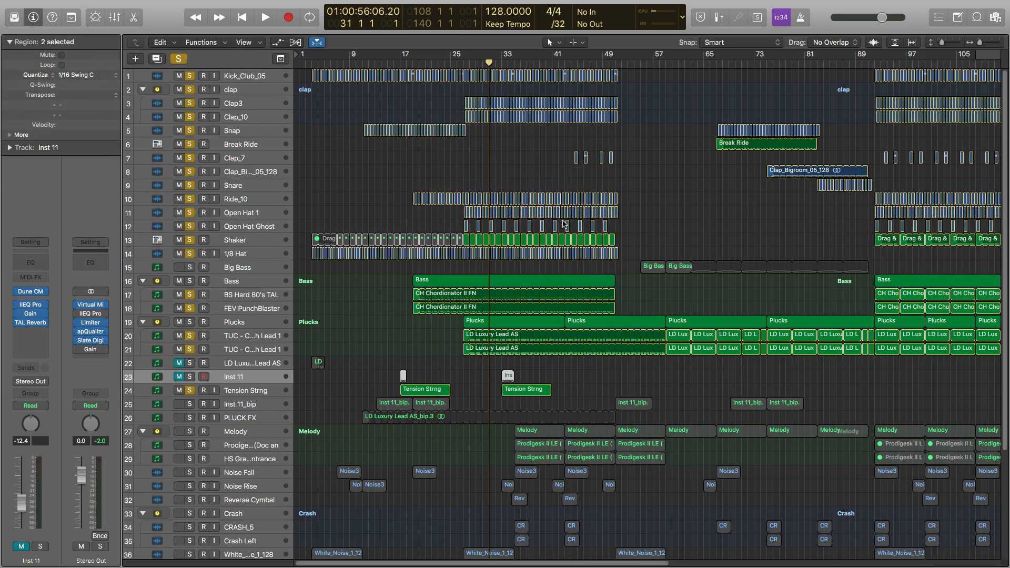
Play from bar 55, clear all active solos and solo only the Big Bass track.
click(640, 61)
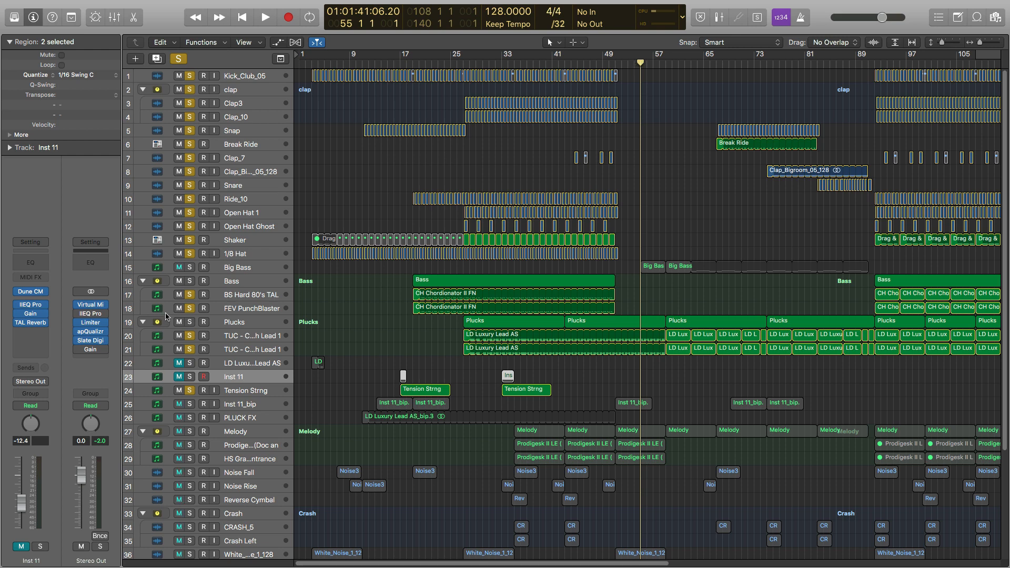
click(190, 268)
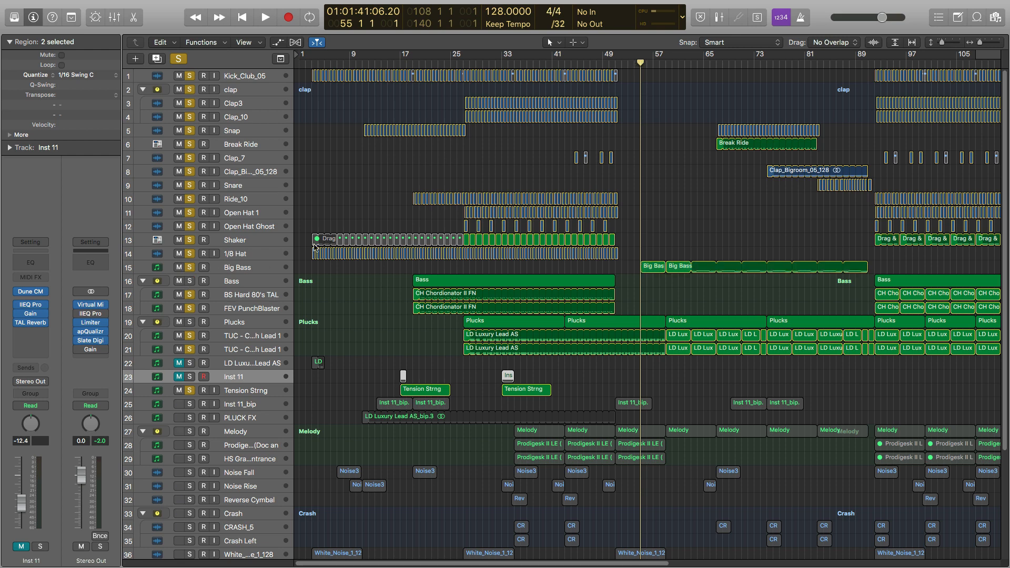
key(space)
click(179, 60)
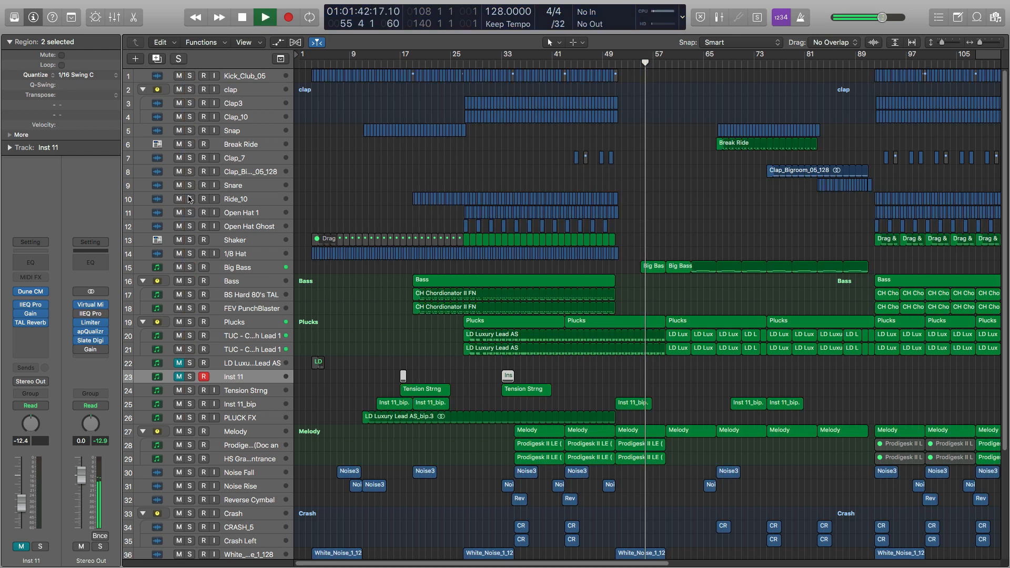
click(189, 268)
Open Big Bass's Dune CM synth, demonstrate raising its filter cutoff during playback, and restore the original setting.
click(240, 267)
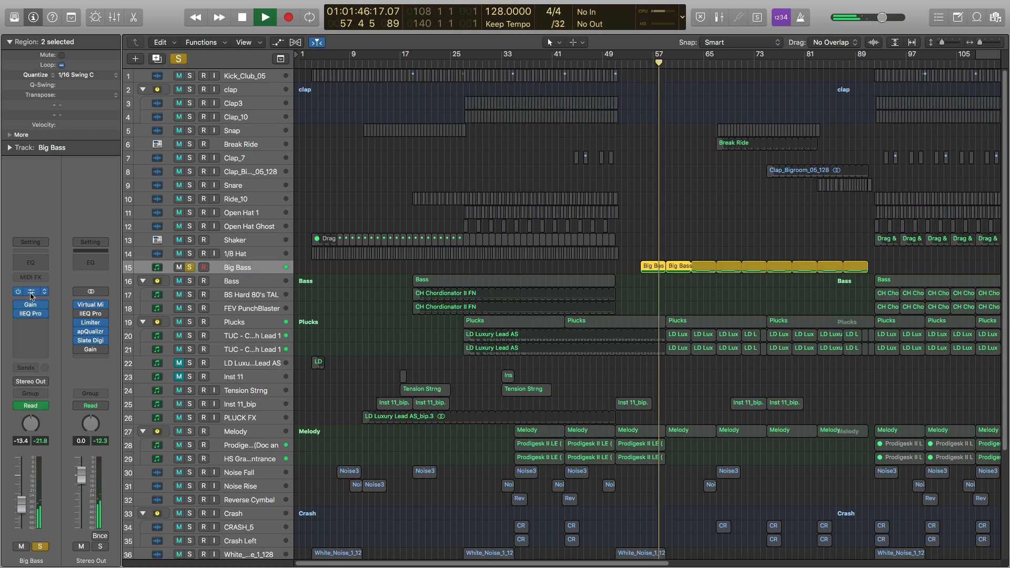
click(31, 292)
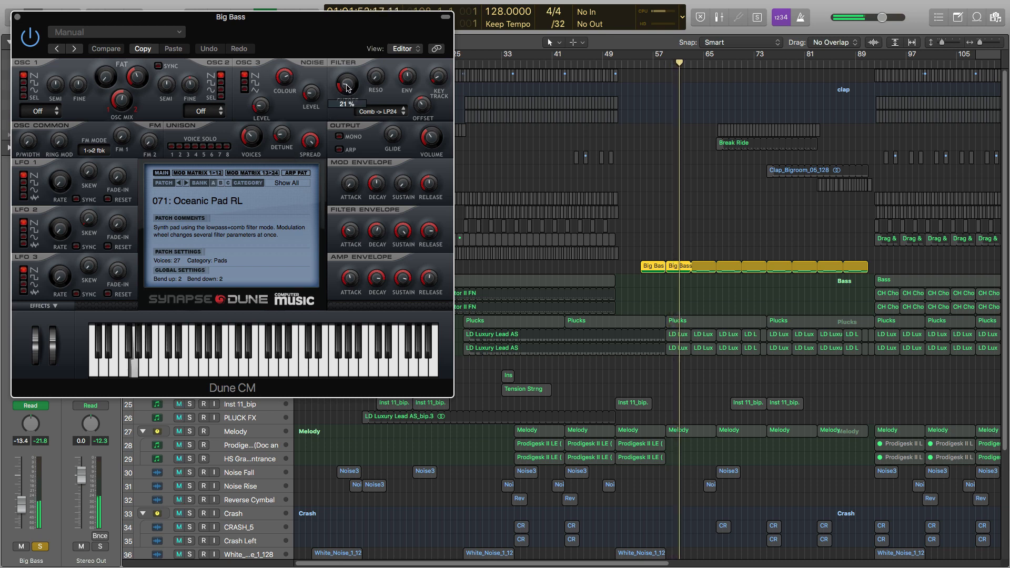
drag(350, 91, 361, 24)
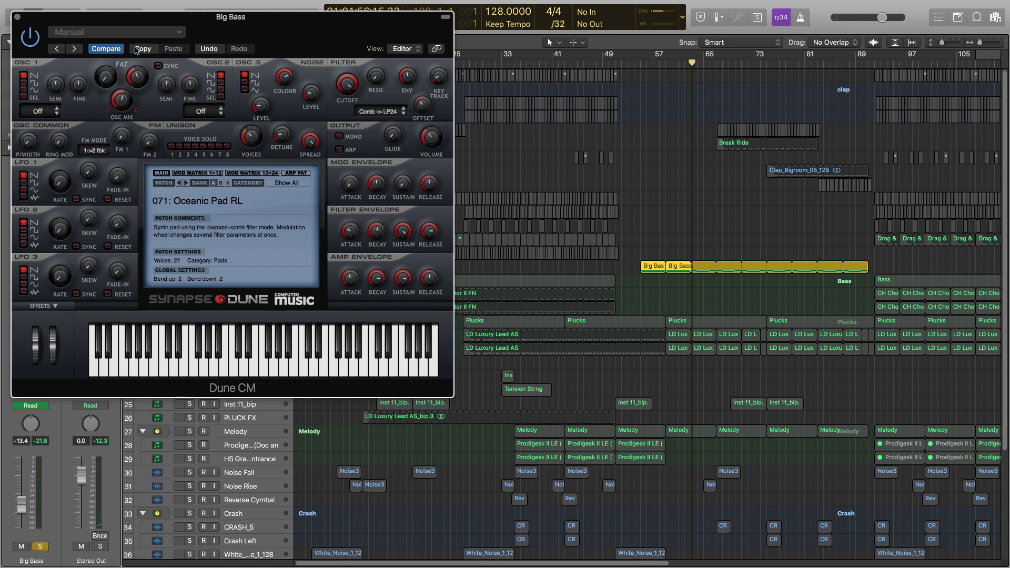
click(105, 49)
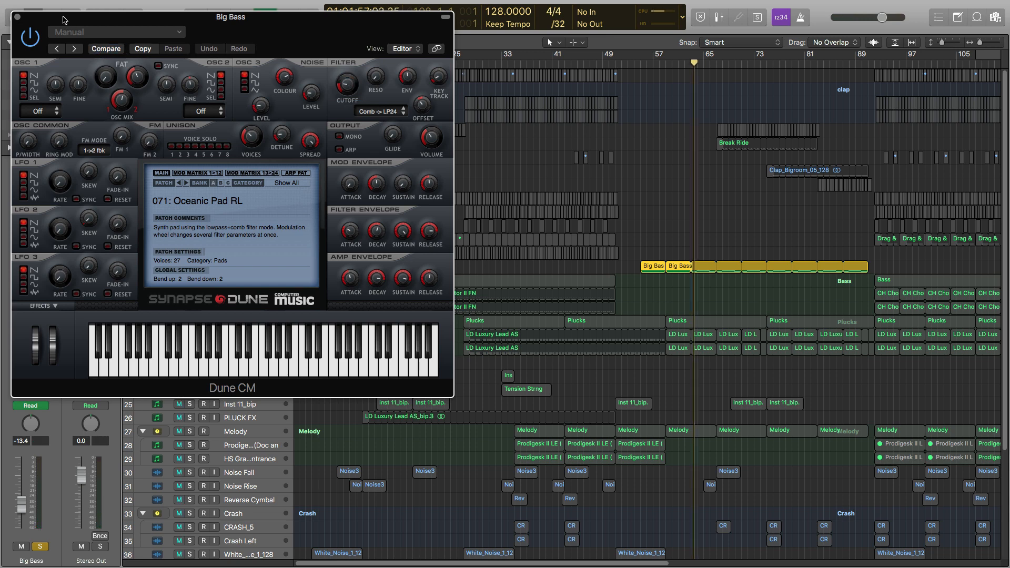
Unsolo Big Bass to hear it in the full mix, close its Dune CM synth and stop playback.
drag(63, 19, 416, 103)
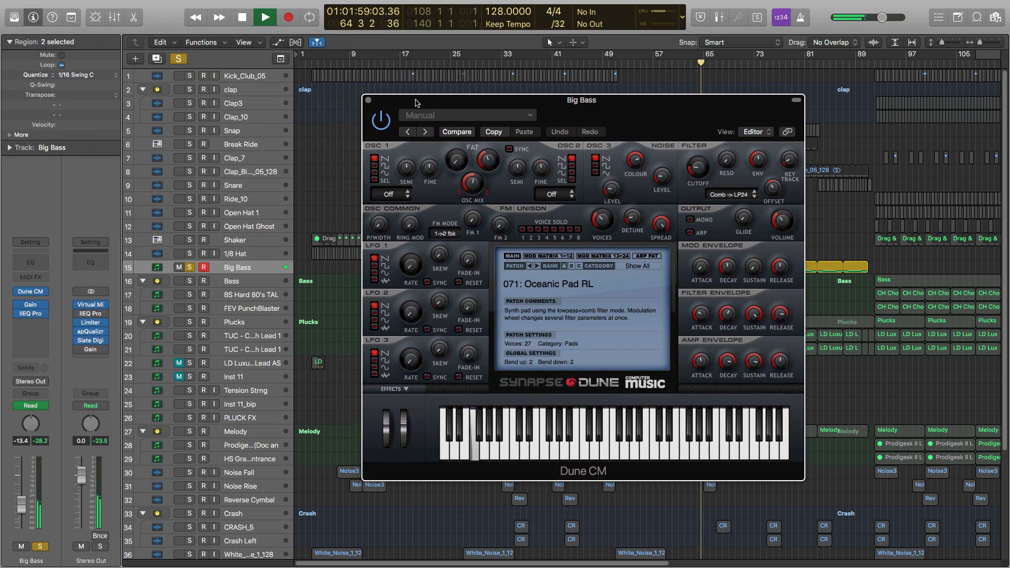
click(190, 268)
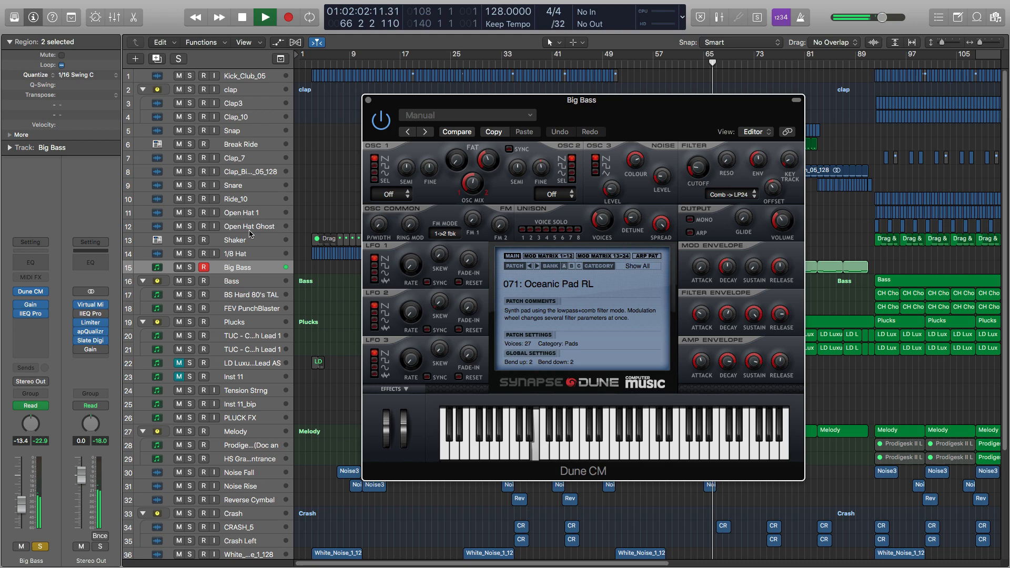
click(369, 100)
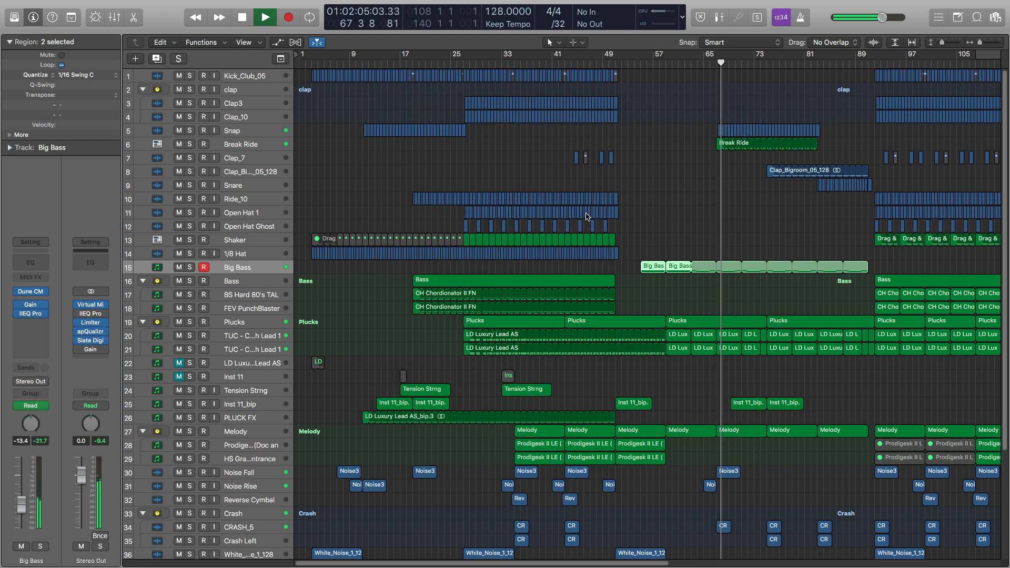
key(space)
Play the Tension Strng track's first region in the mix, then solo the track and audition its second region from bar 32.
click(497, 63)
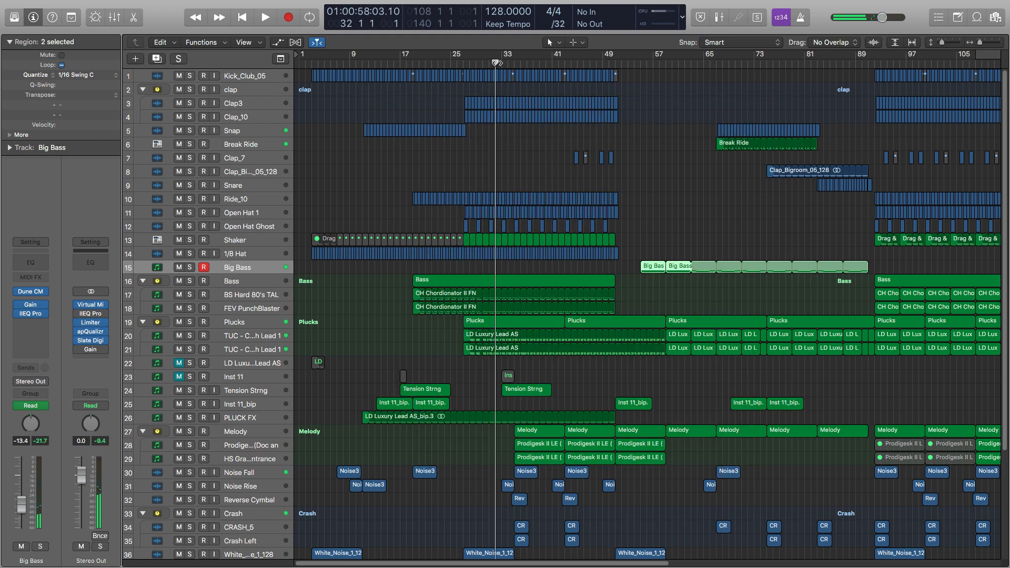
click(254, 394)
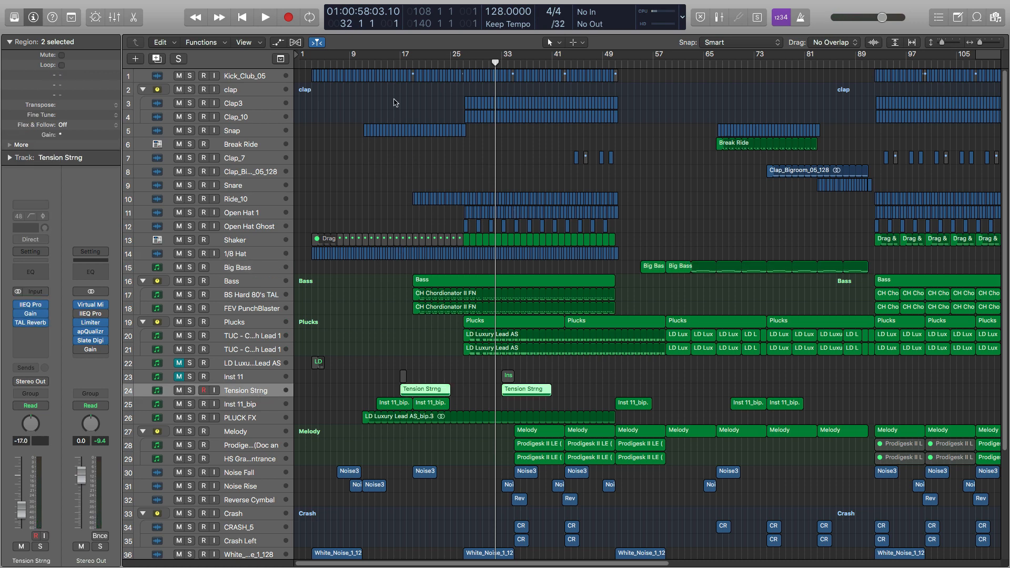
click(387, 62)
key(space)
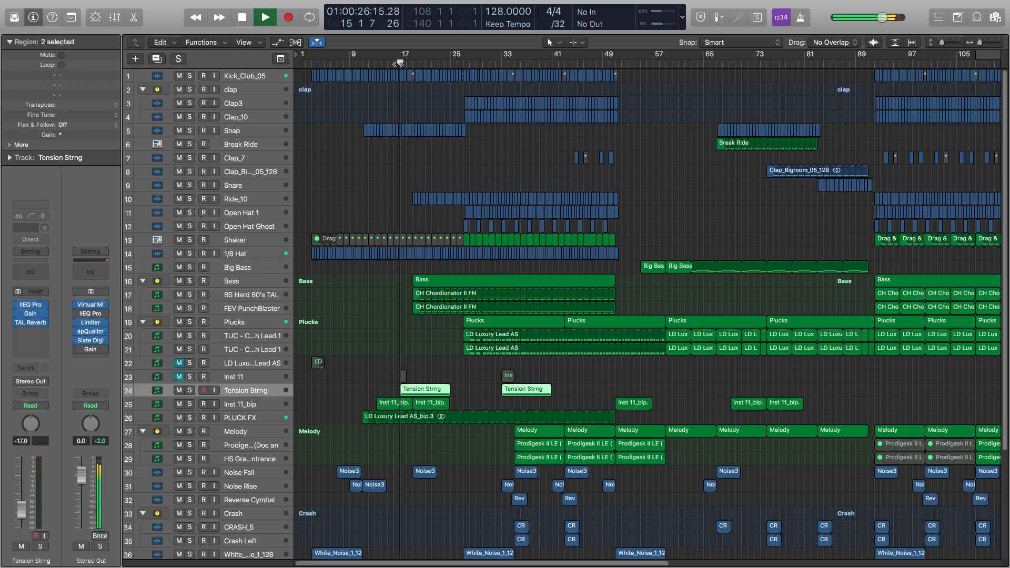
click(190, 391)
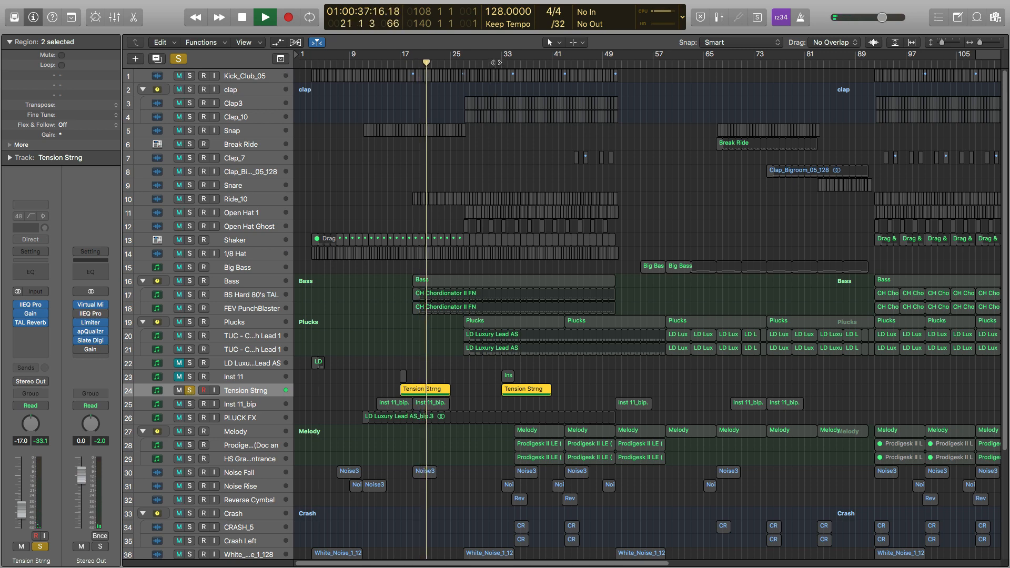
click(495, 62)
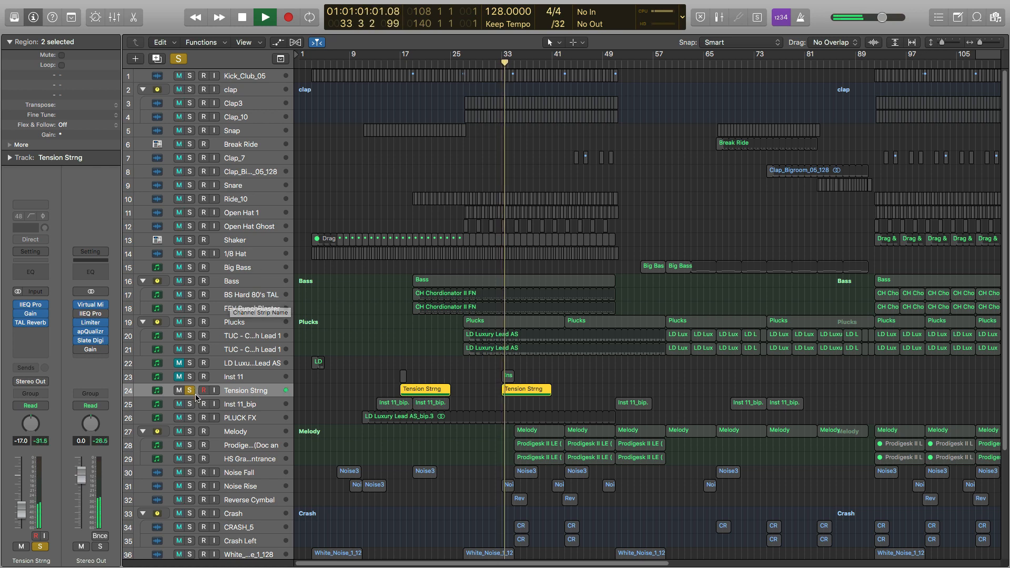
key(space)
Open Inst 11's Dune CM synth, unsolo Tension Strng, unmute Inst 11 to play its sound, then mute it again and close the synth.
click(238, 377)
click(38, 296)
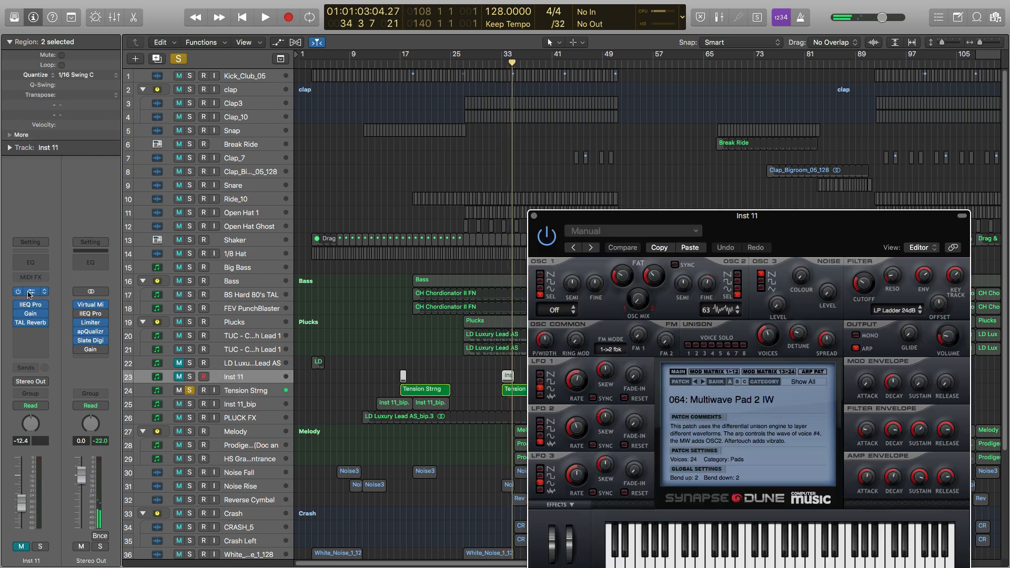
click(190, 390)
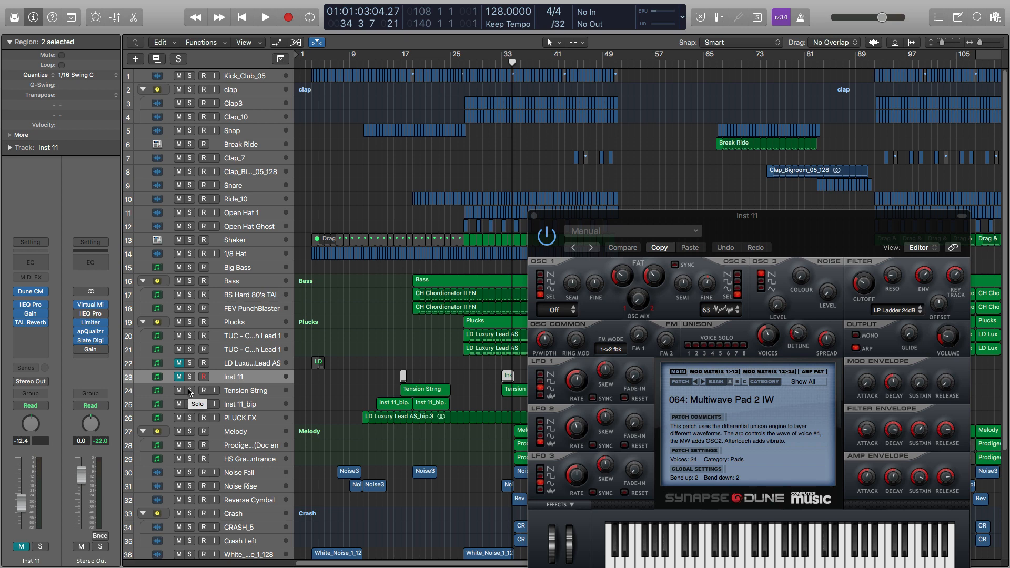
click(180, 376)
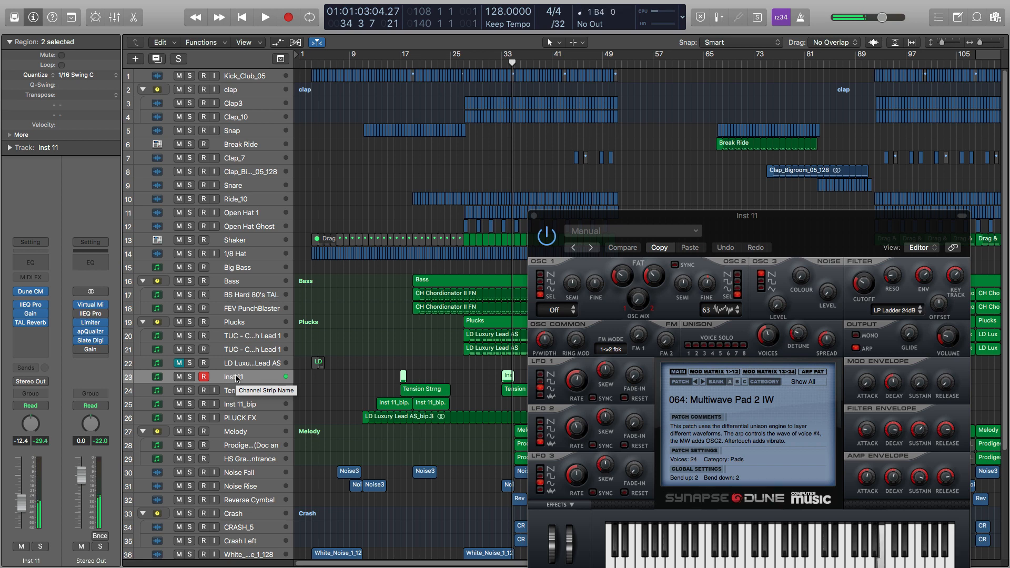
click(178, 377)
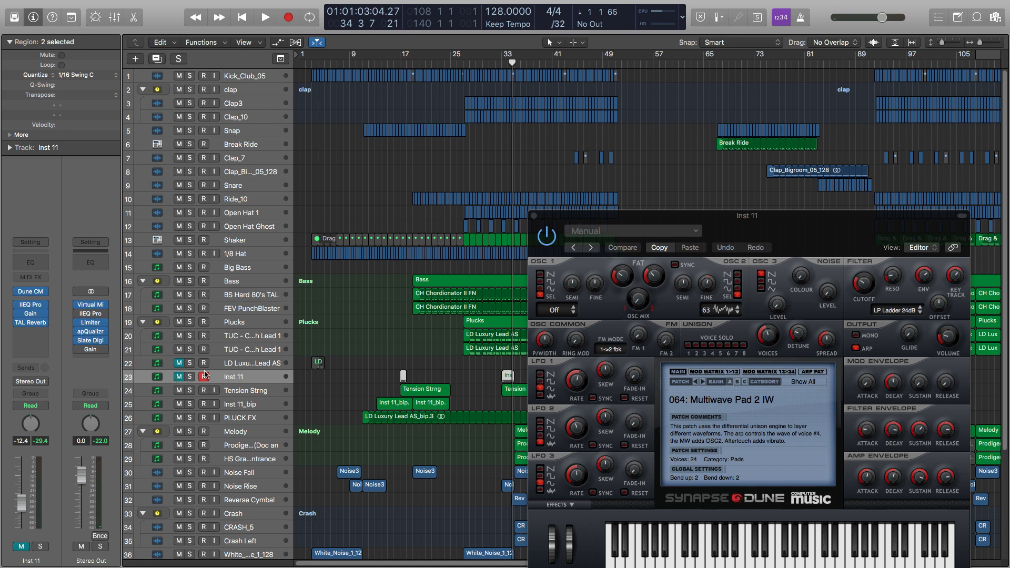
click(534, 216)
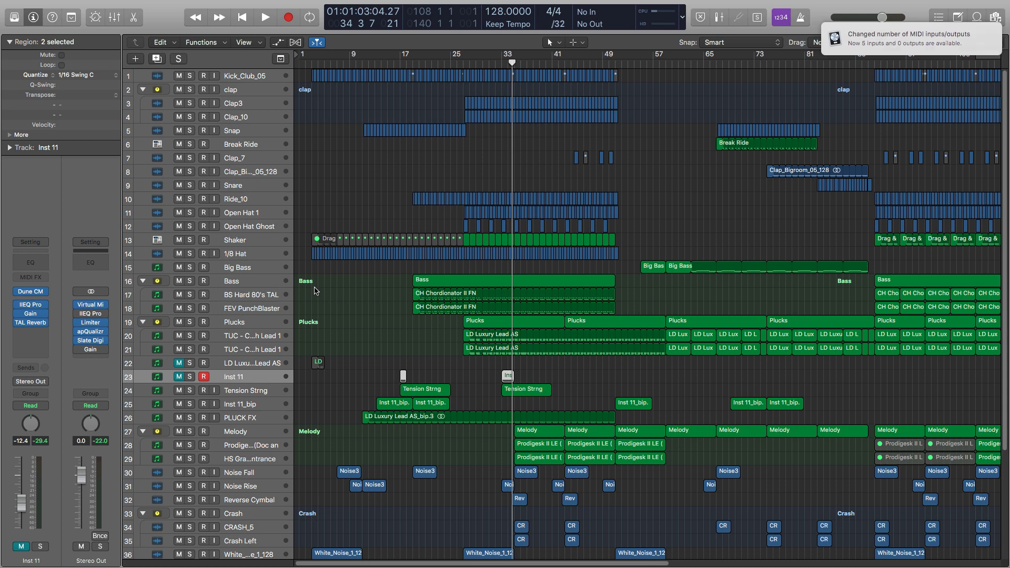
Open the Zebralette synth on the FEV PunchBlaster bass track, play its preset live and close it.
click(238, 309)
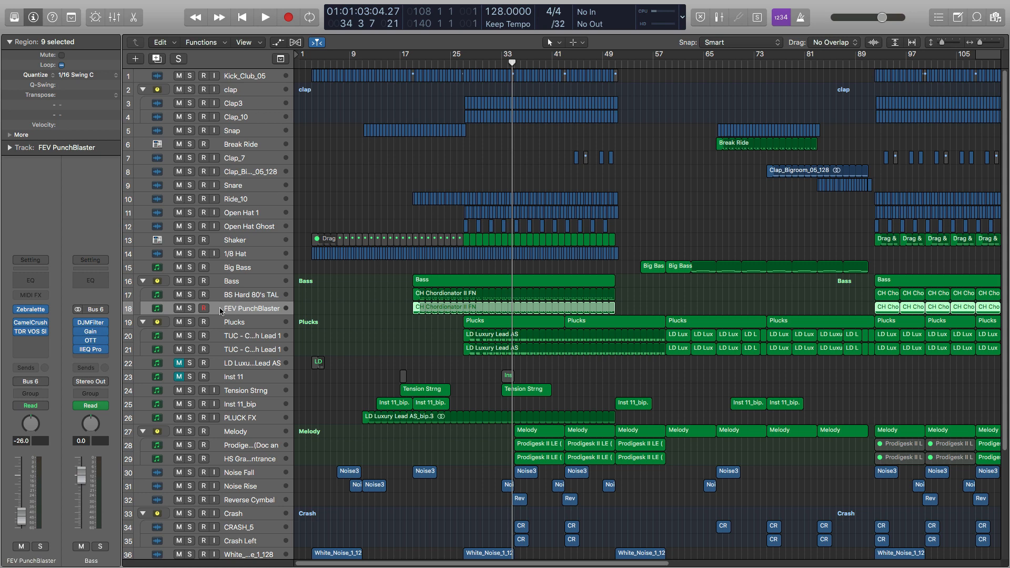
click(33, 312)
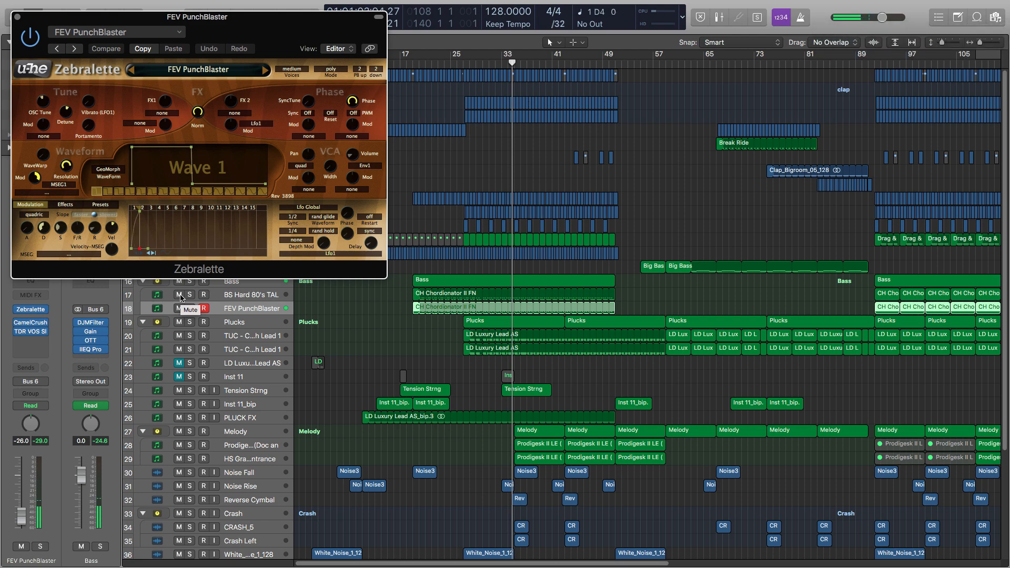
click(18, 16)
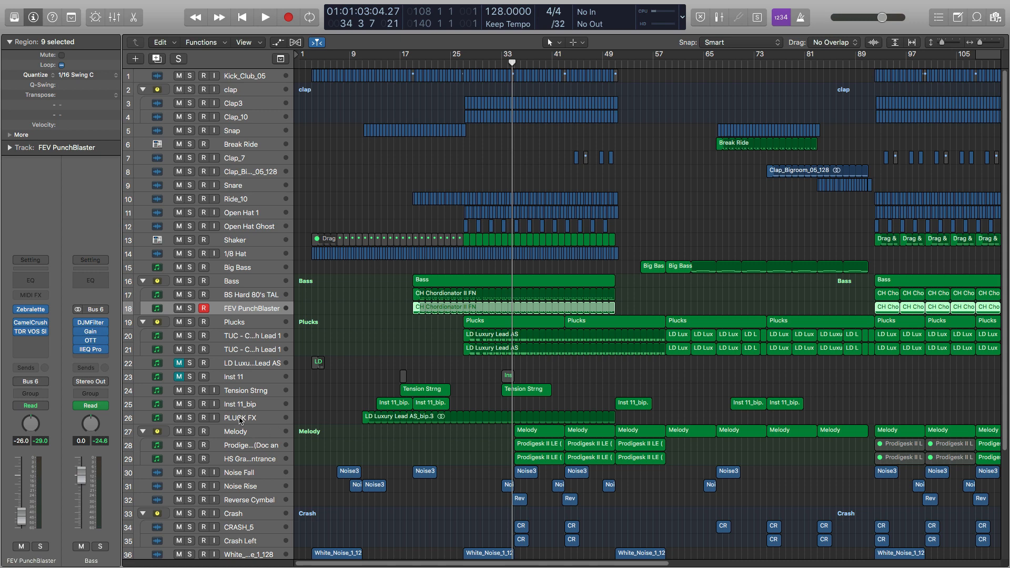
Open the CurveCM synth on the Prodigesk II LE track in the Melody stack, dismiss its start screen, and close it.
click(246, 432)
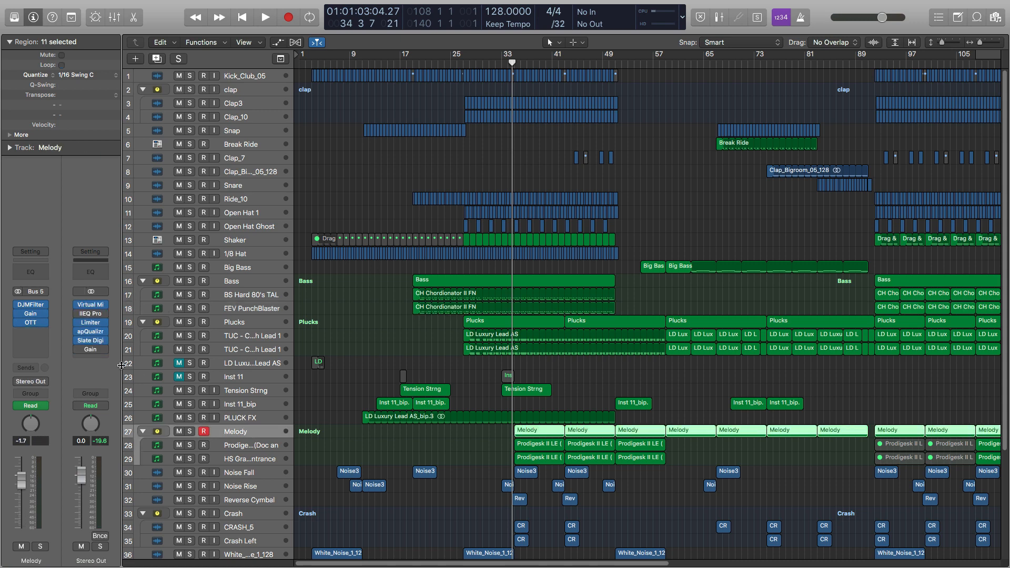
click(262, 446)
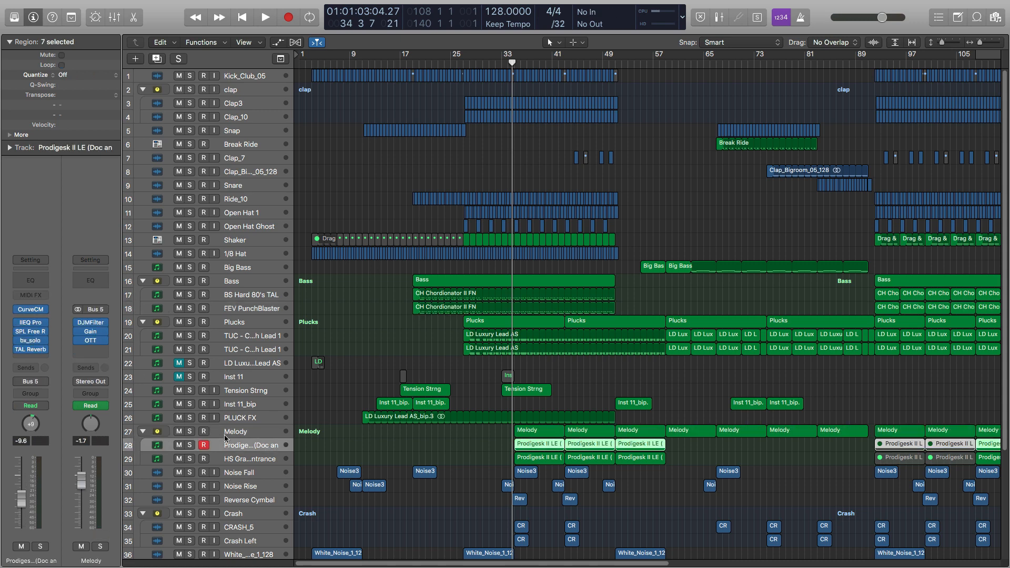
click(31, 310)
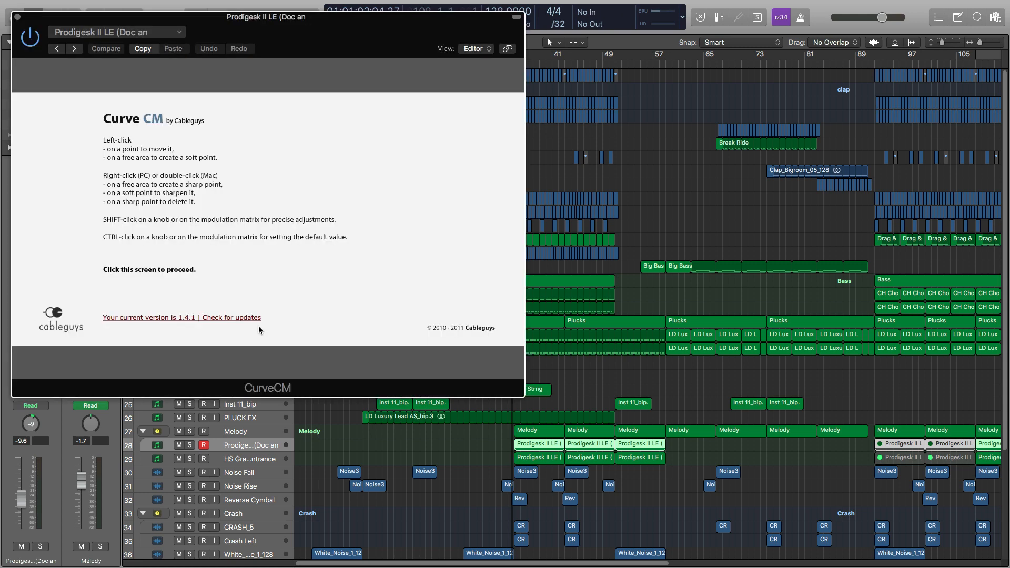
click(294, 317)
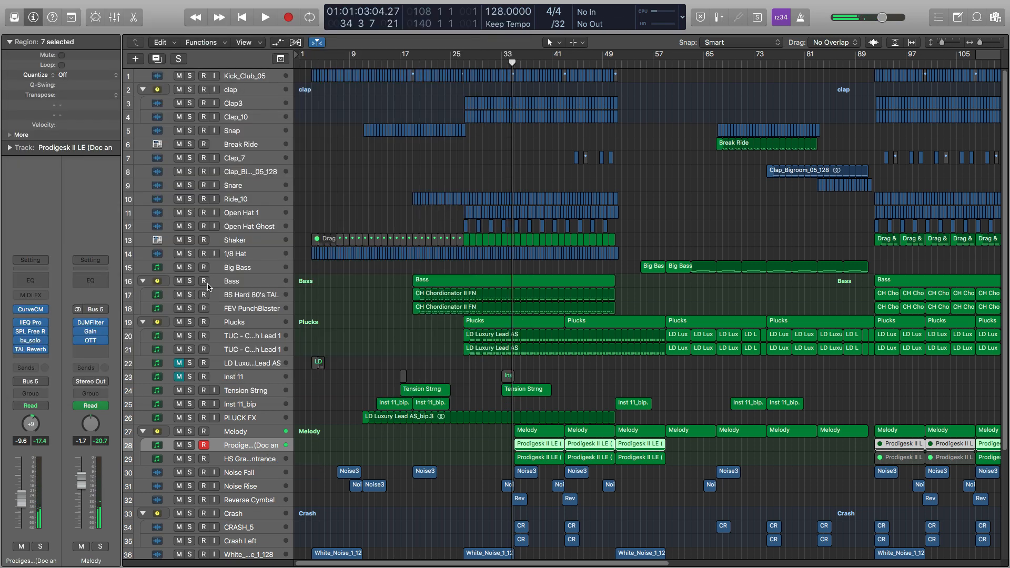
click(17, 17)
Audition the HS Grand Entrance layer and the whole Melody stack live, and play the full mix from bar 34.
click(252, 461)
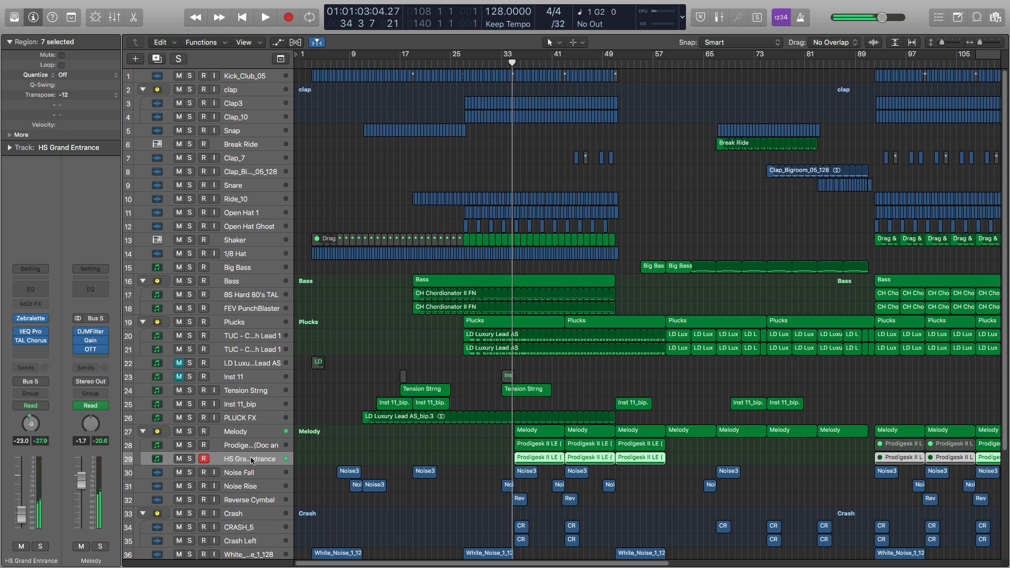
click(252, 432)
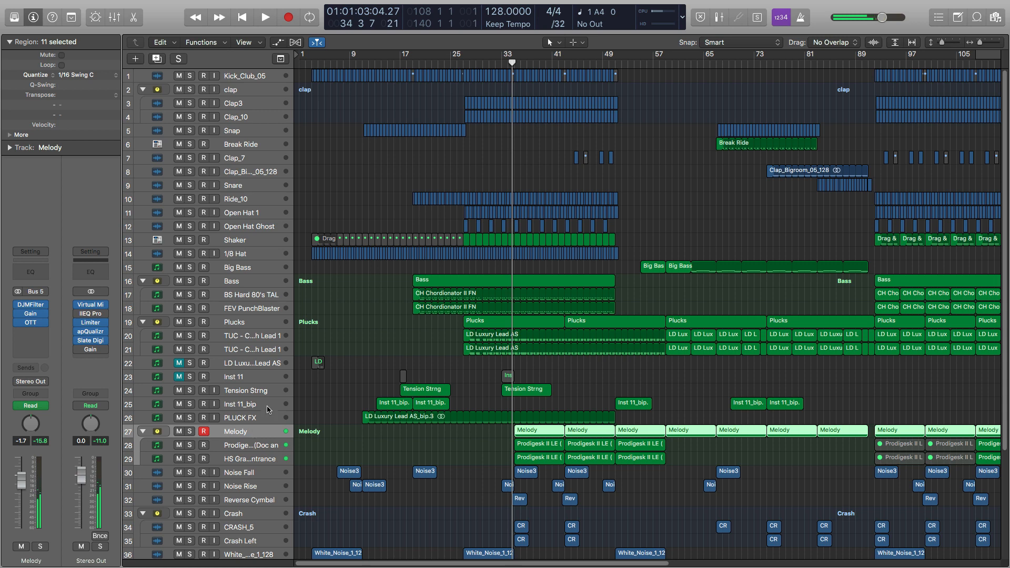
key(space)
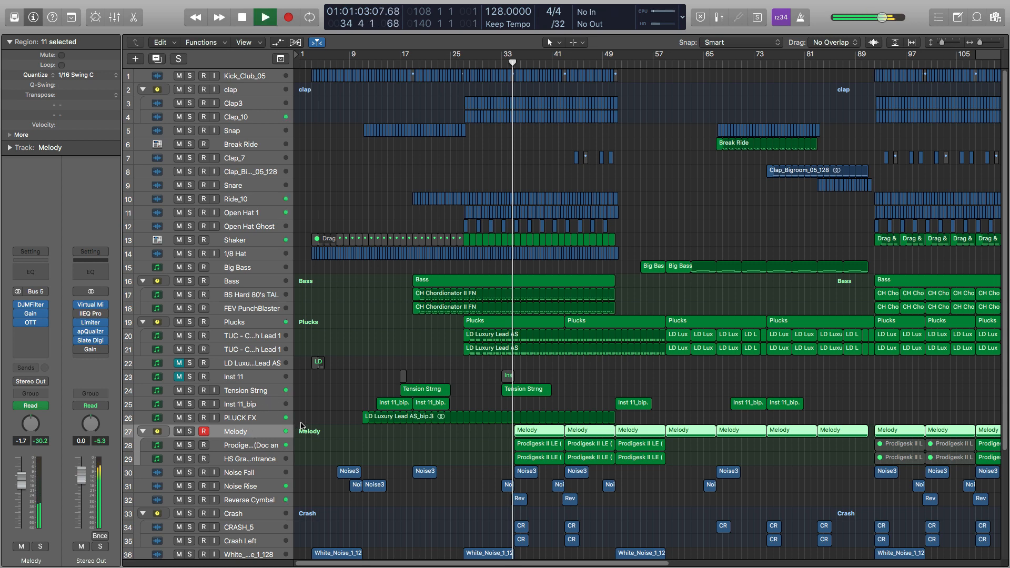
Enable the Gain plug-in on the Stereo Out, play the mix, and check the TAL Reverb on the Prodigesk II LE track.
key(space)
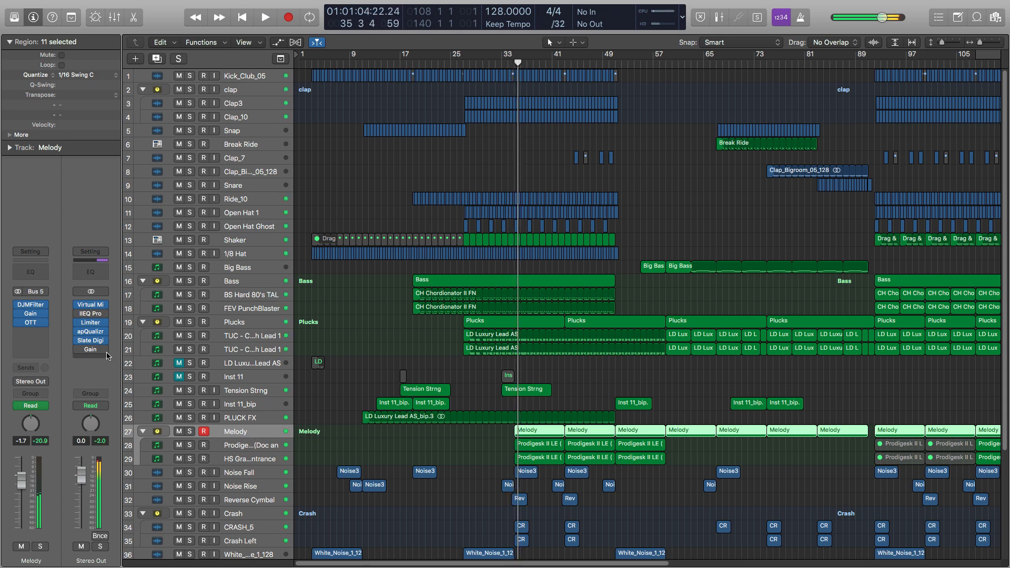
key(space)
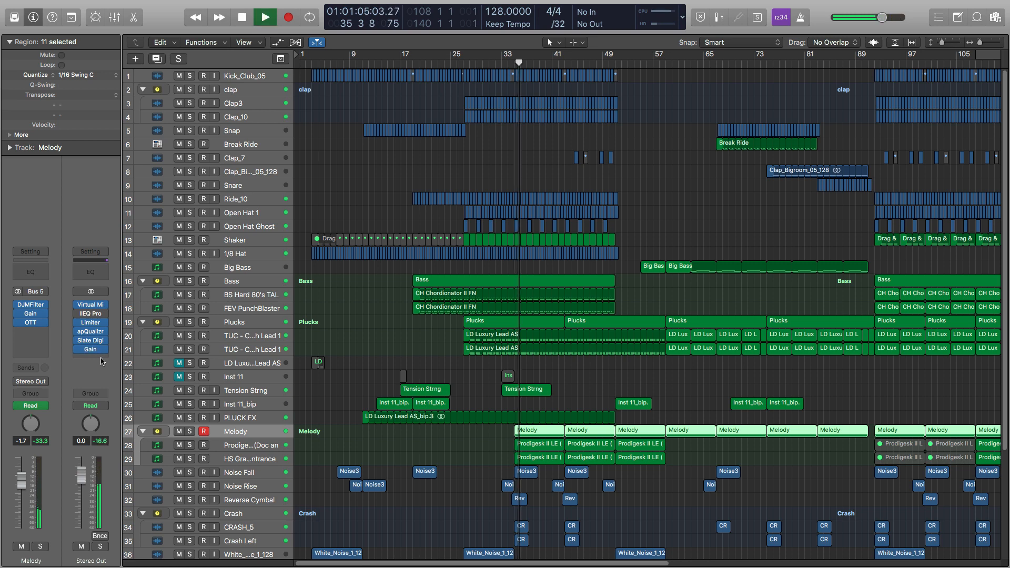
click(249, 447)
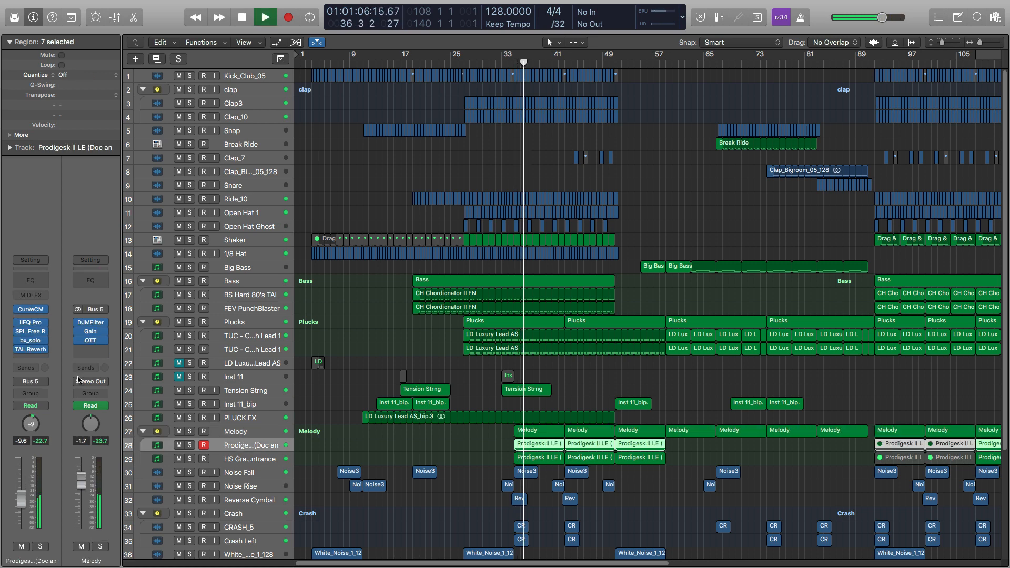
key(space)
click(31, 350)
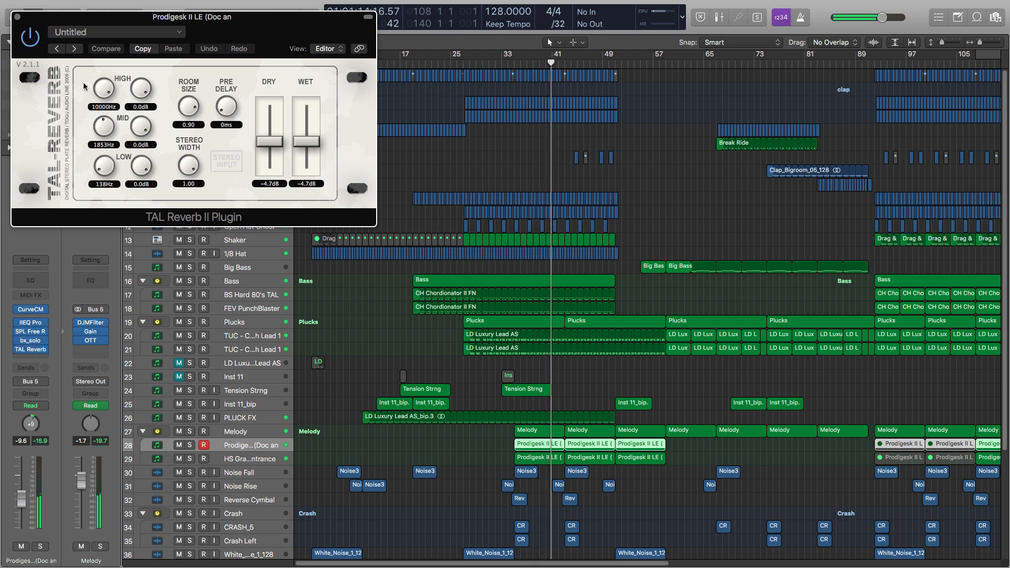
click(18, 17)
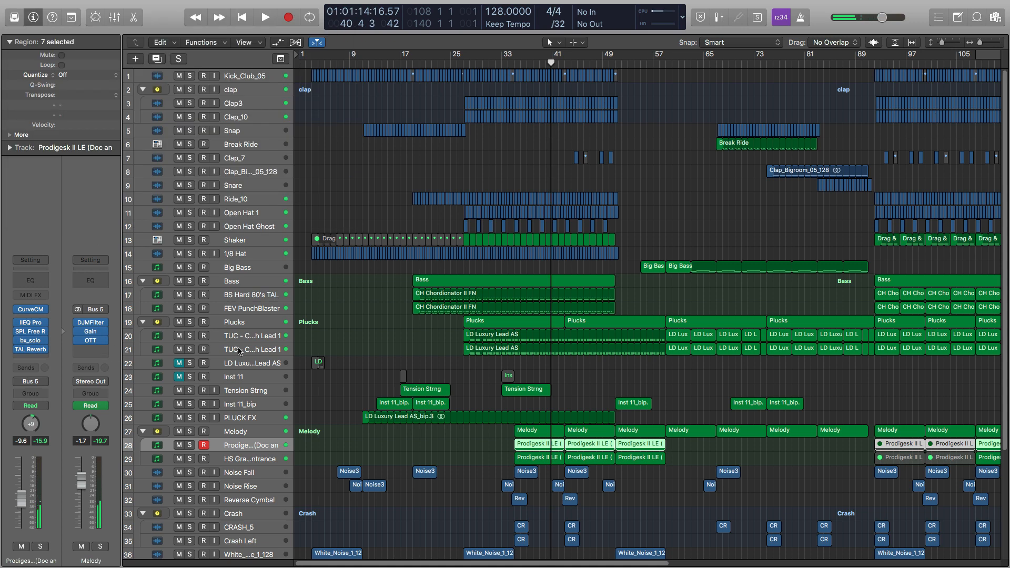
Select the Plucks stack and play the full mix from bar 40, stopping playback and selecting the Bass stack.
click(267, 325)
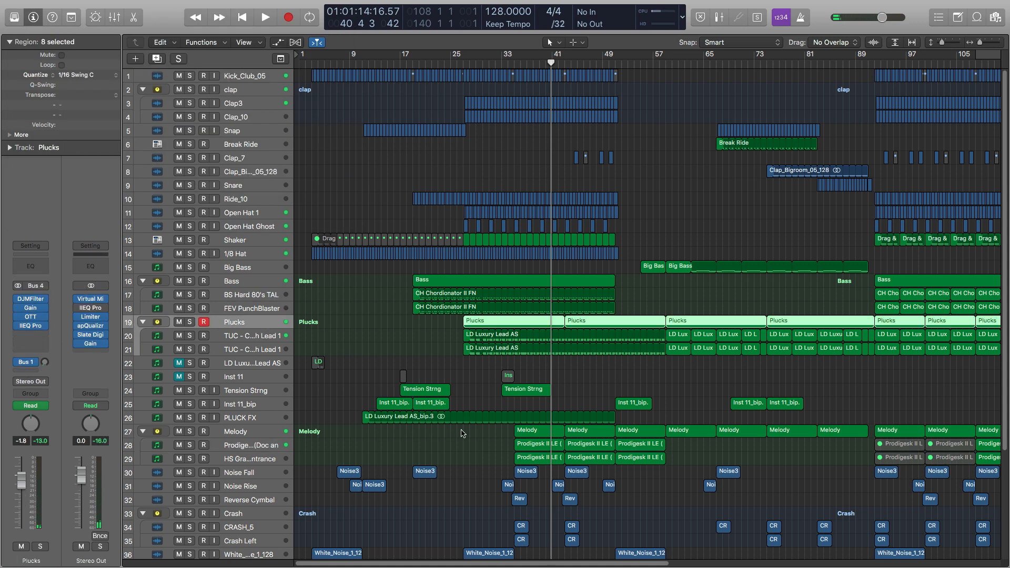
key(space)
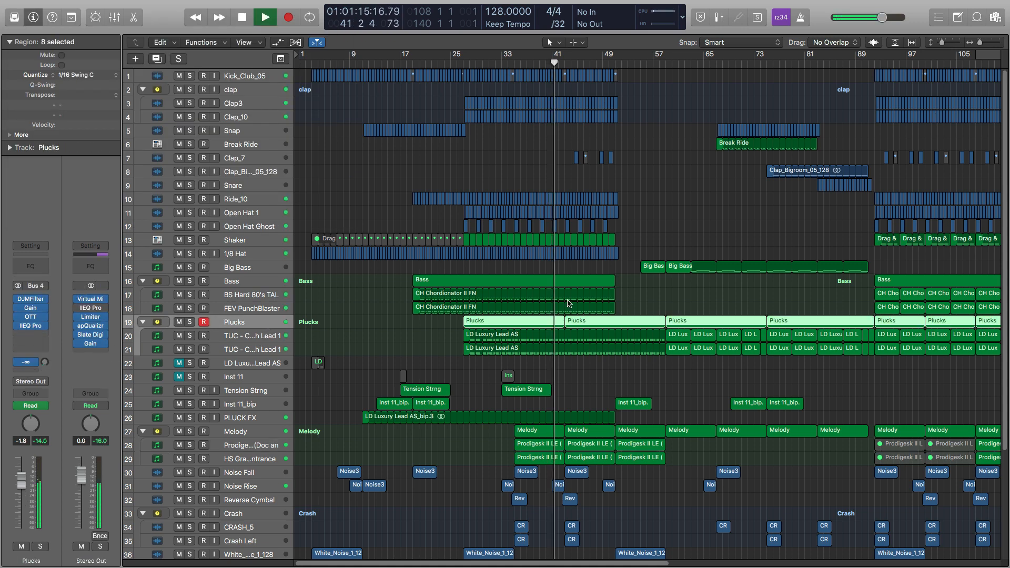
key(space)
click(250, 285)
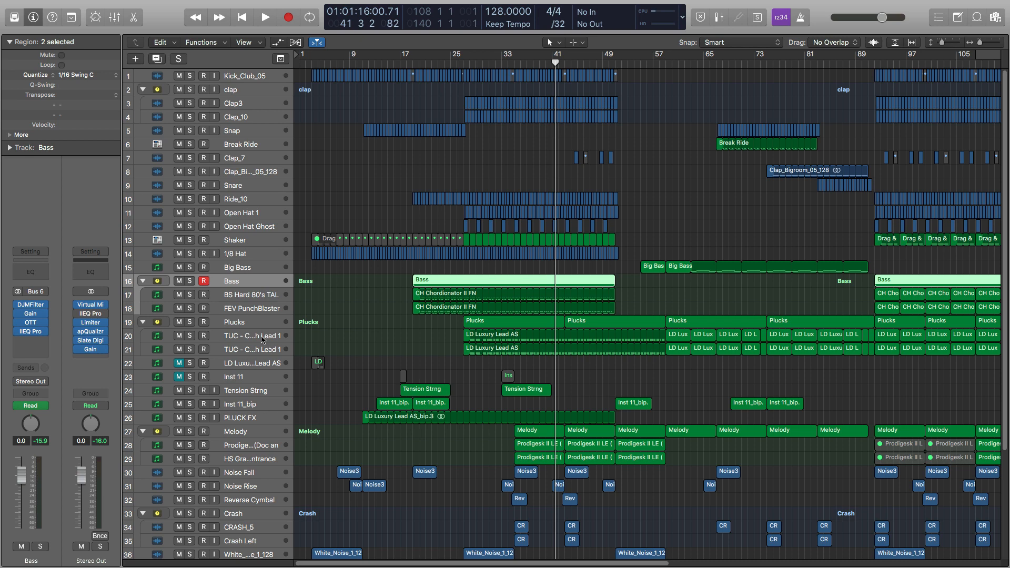
Open the TyrellN6 synth on the first TUC - Classic Synth Lead 1 track, and play that track soloed.
click(142, 341)
click(30, 303)
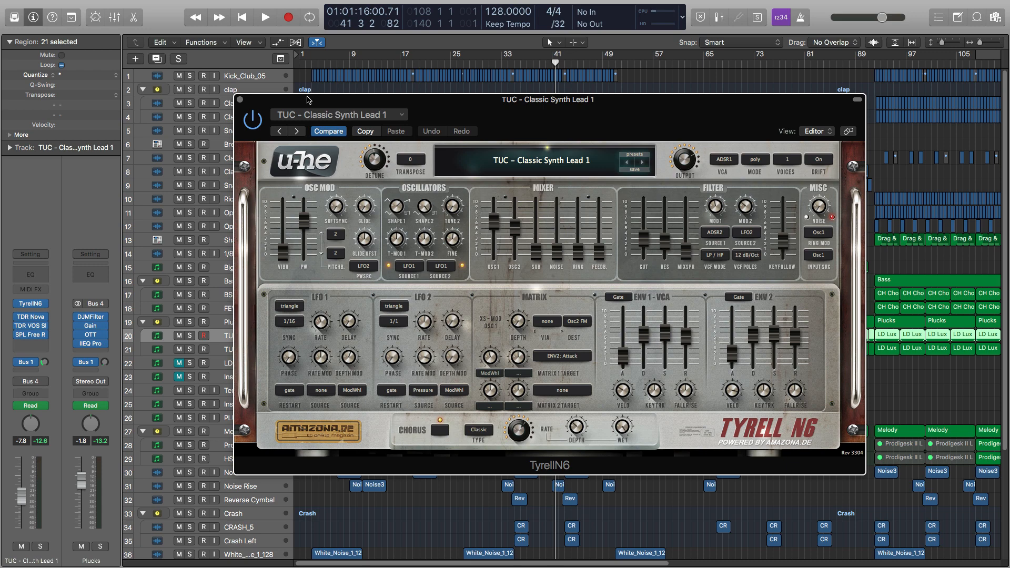
click(190, 336)
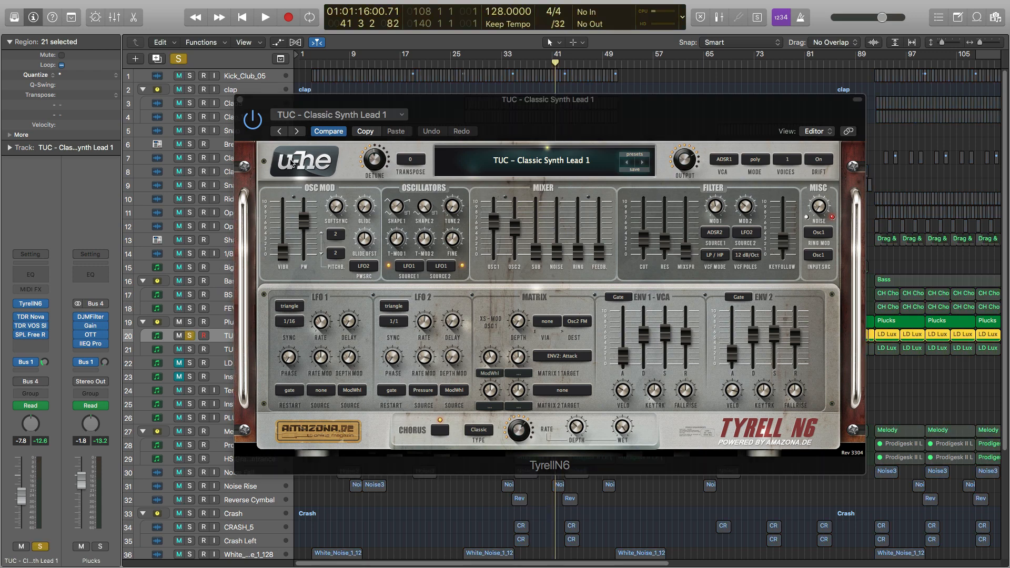
key(space)
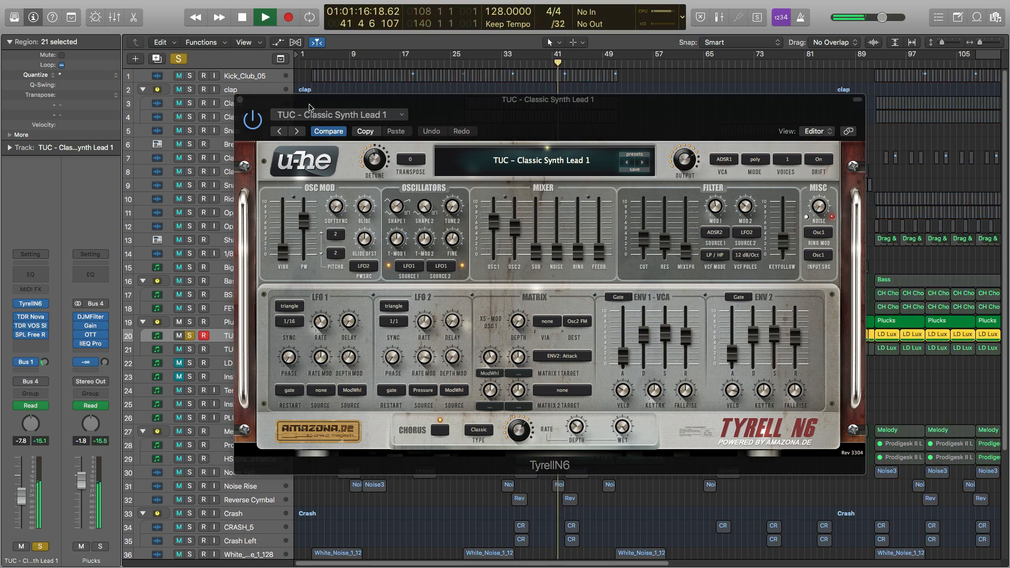
Check the processing load in the Performance Meter, stop playback, and close both the synth and the meter.
click(662, 11)
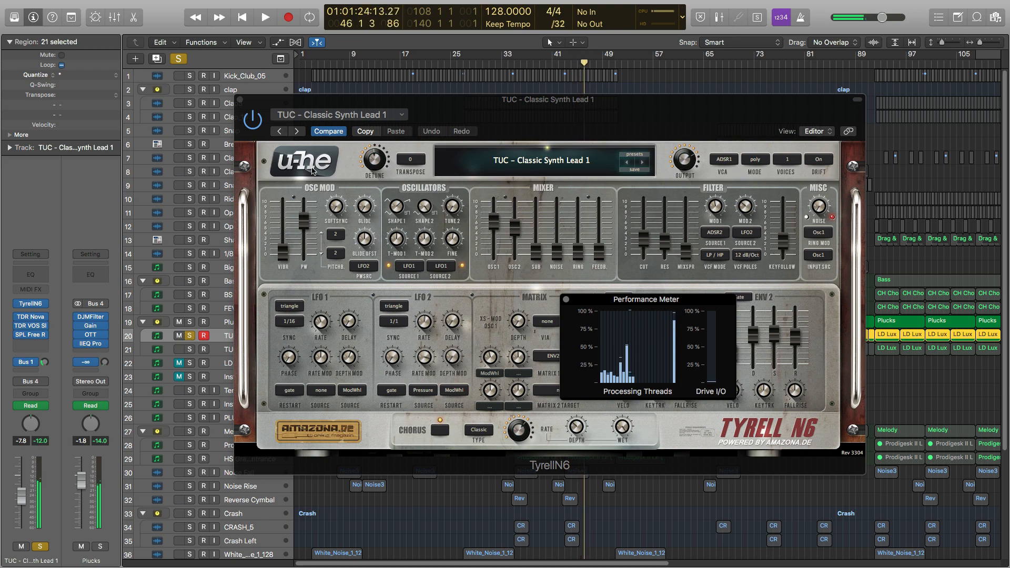
key(space)
click(240, 103)
click(240, 103)
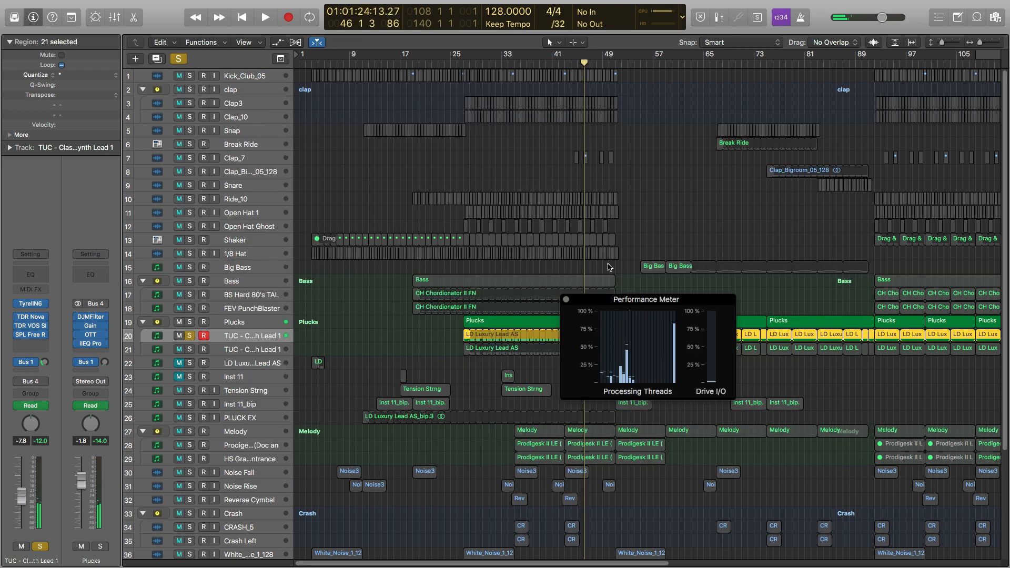
click(567, 299)
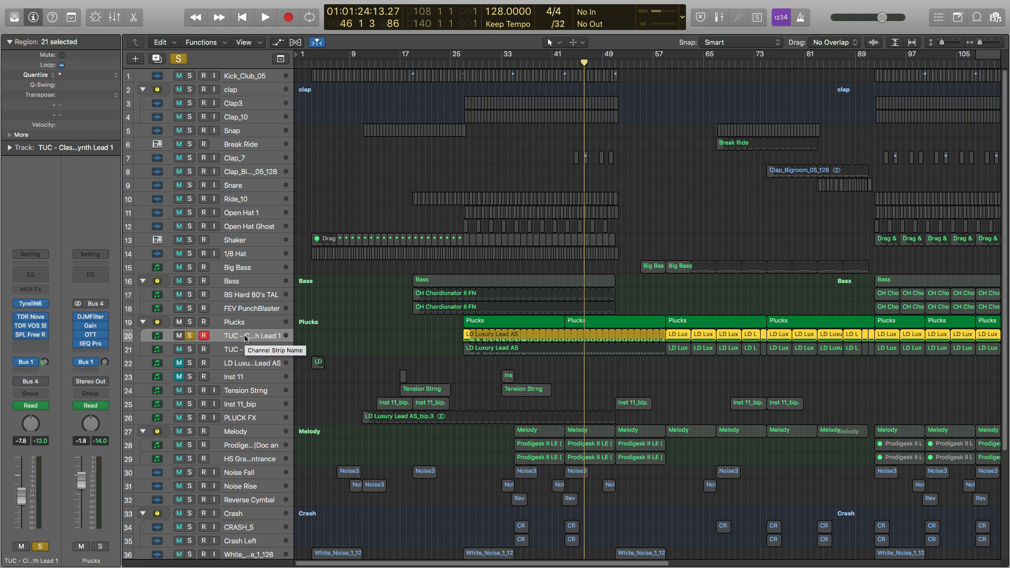
Select the Snap, Plucks, TUC lead and FEV PunchBlaster tracks in turn to compare how track selection affects the CPU load.
click(255, 132)
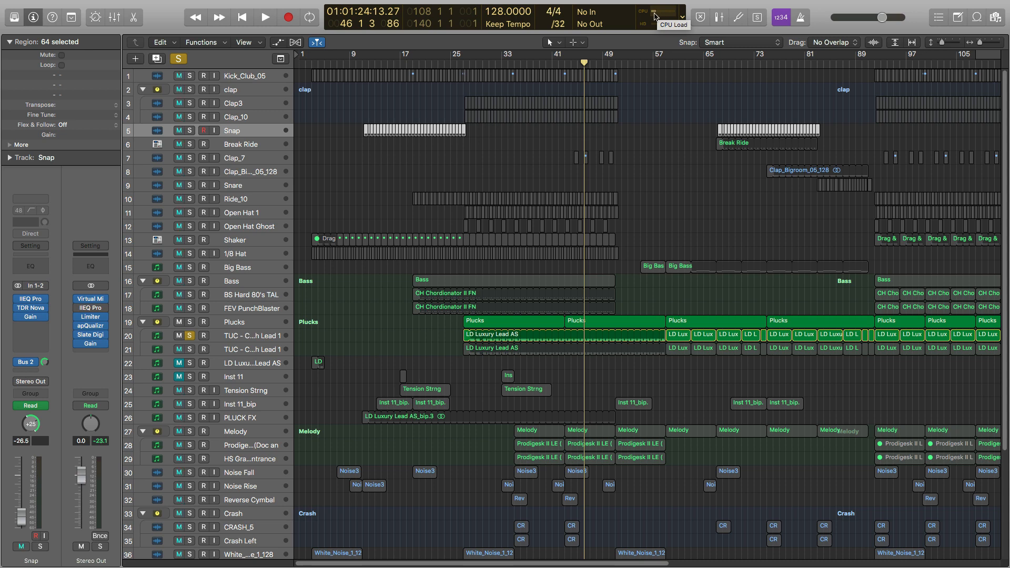
click(243, 324)
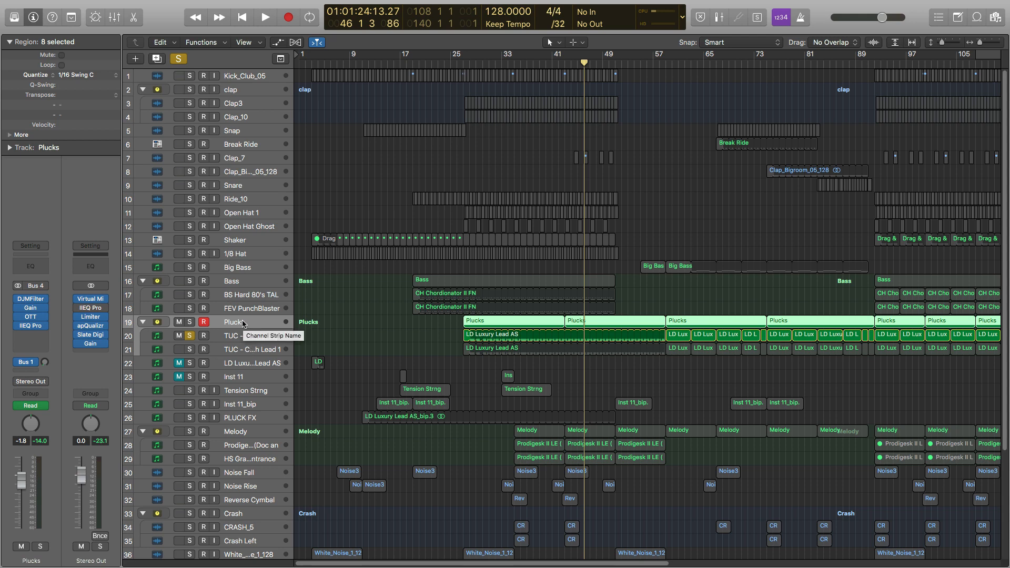
click(245, 336)
click(245, 350)
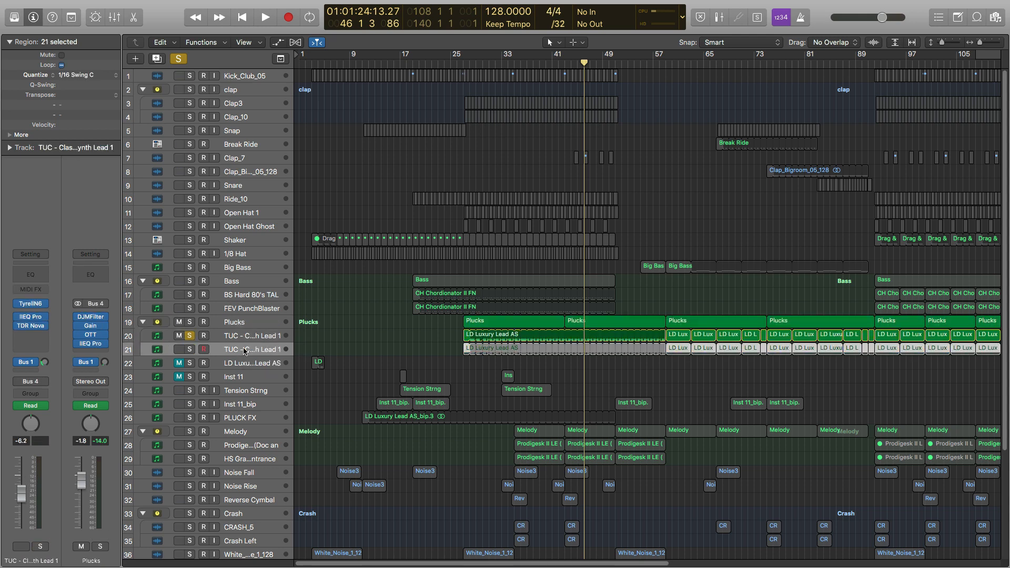
click(226, 339)
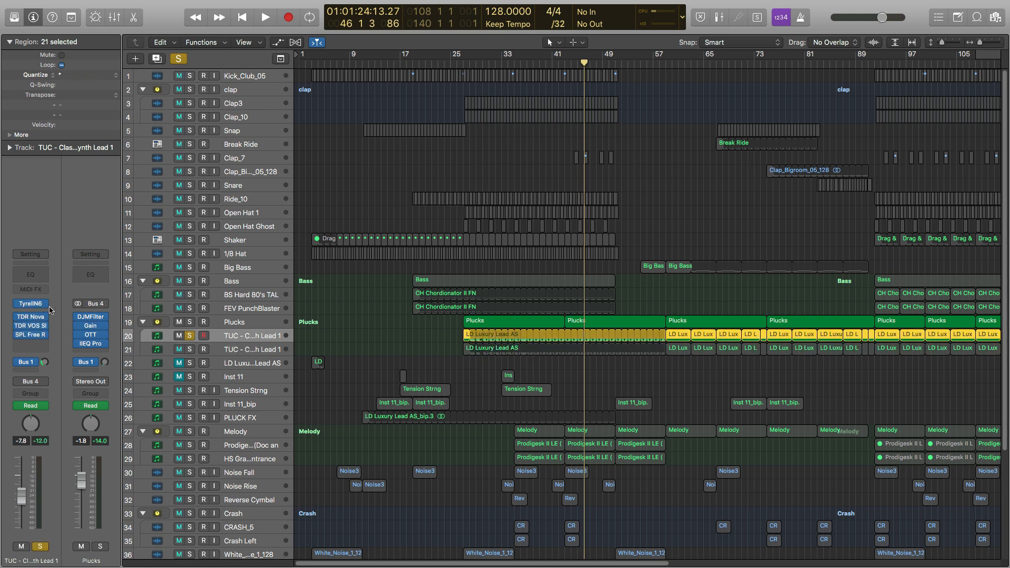
click(245, 323)
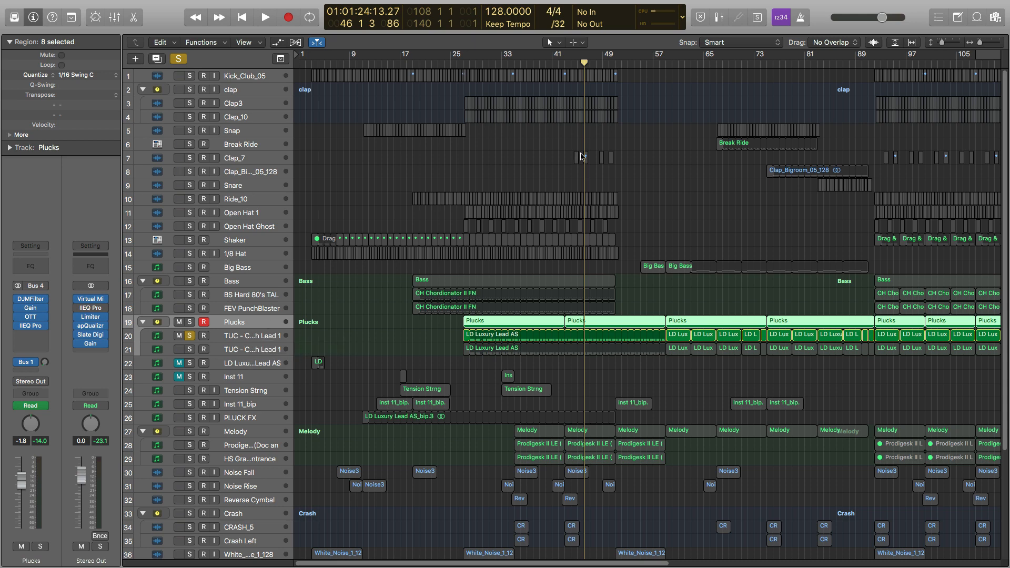
click(255, 308)
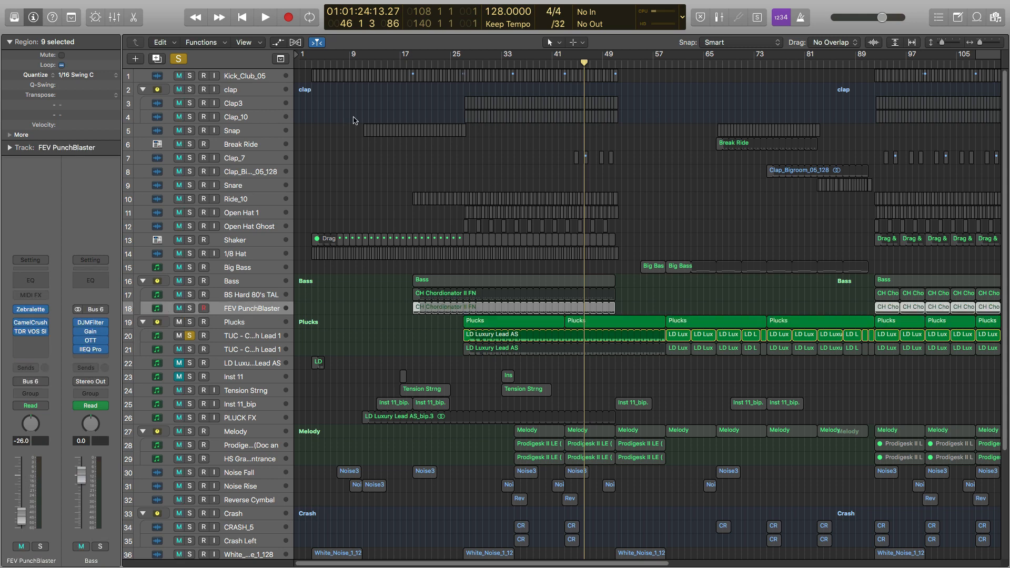
With the Snap track selected, check the Performance Meter while playing the soloed lead, and clear the solo.
click(245, 128)
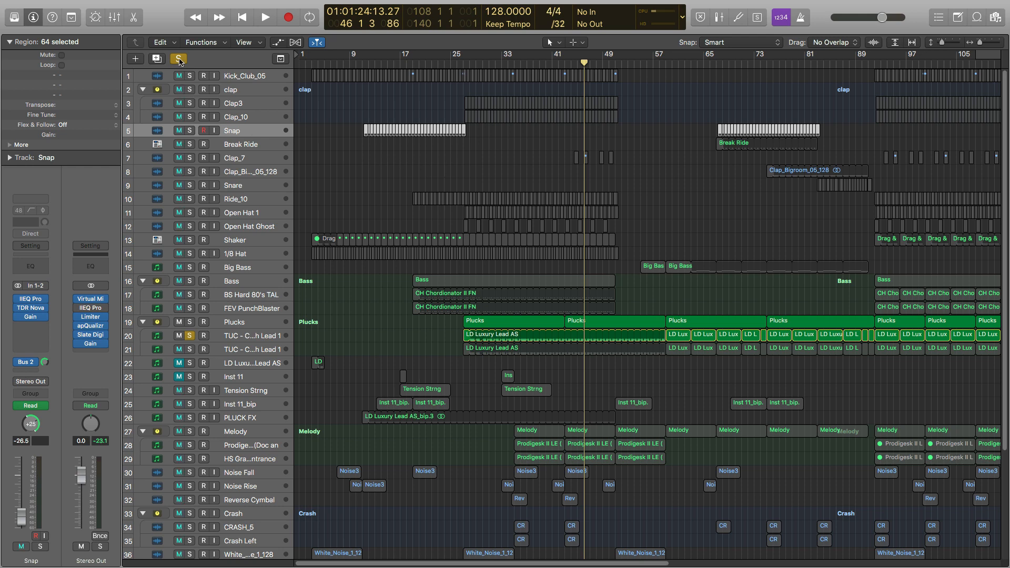
double_click(662, 12)
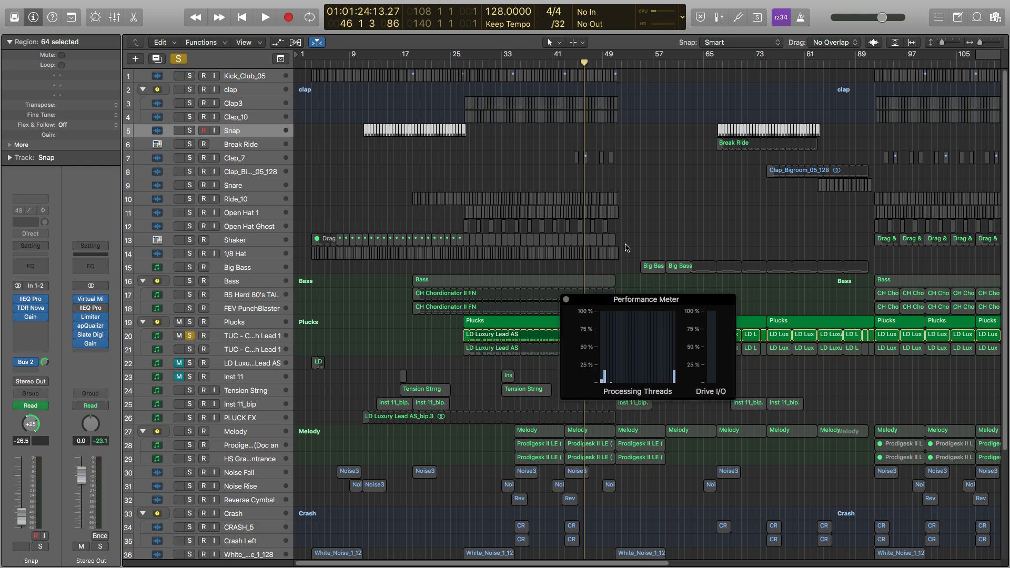
key(space)
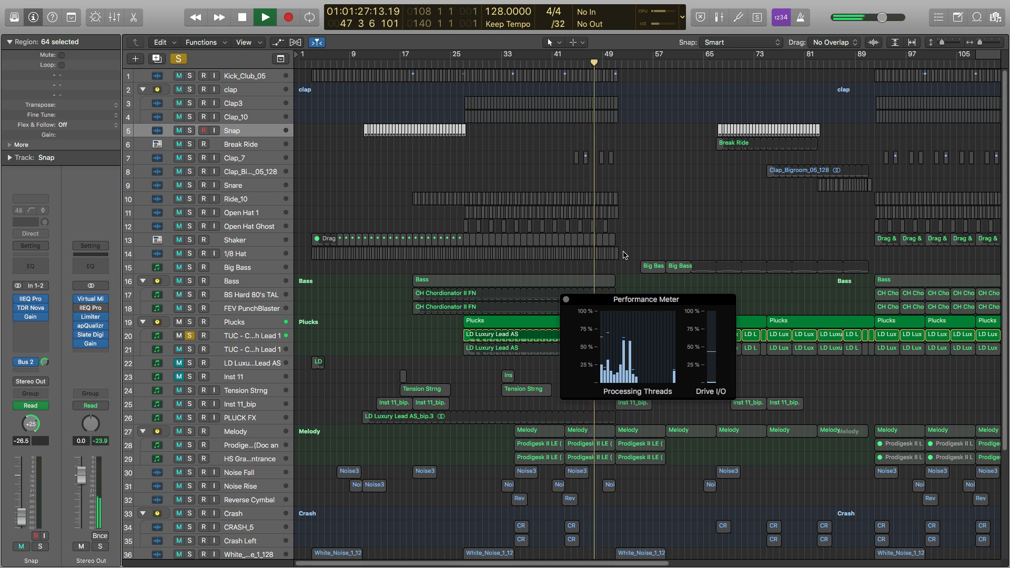
key(space)
click(179, 59)
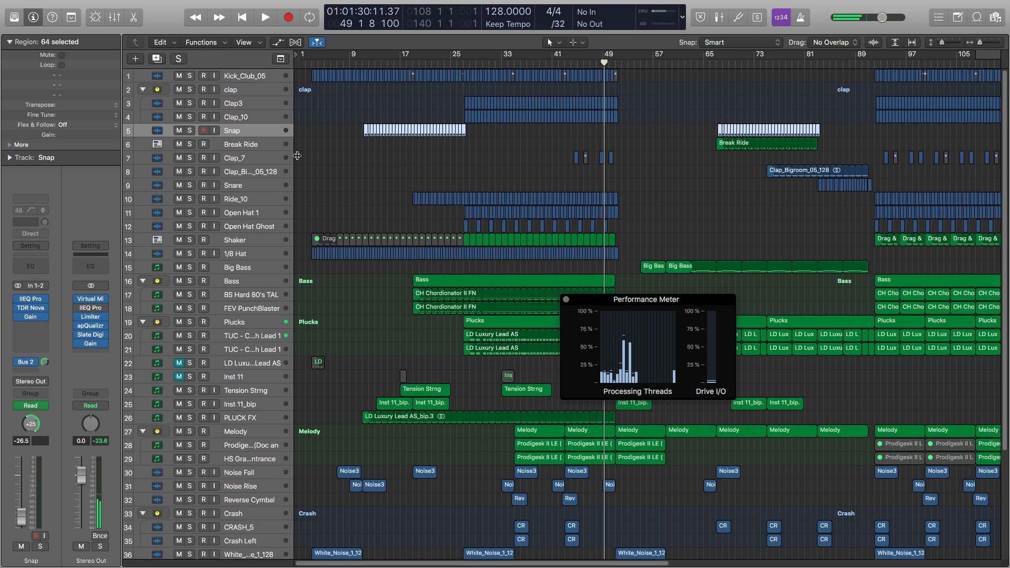
Play the full mix from bar 49 while watching the processing threads, close the Performance Meter, and stop near bar 70.
key(space)
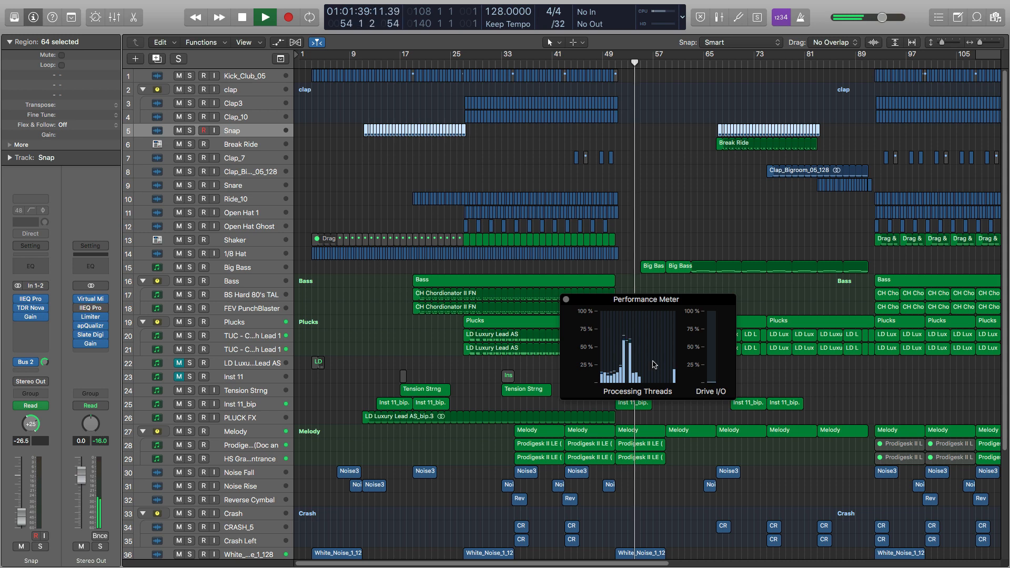
scroll(220, 320, down, 5)
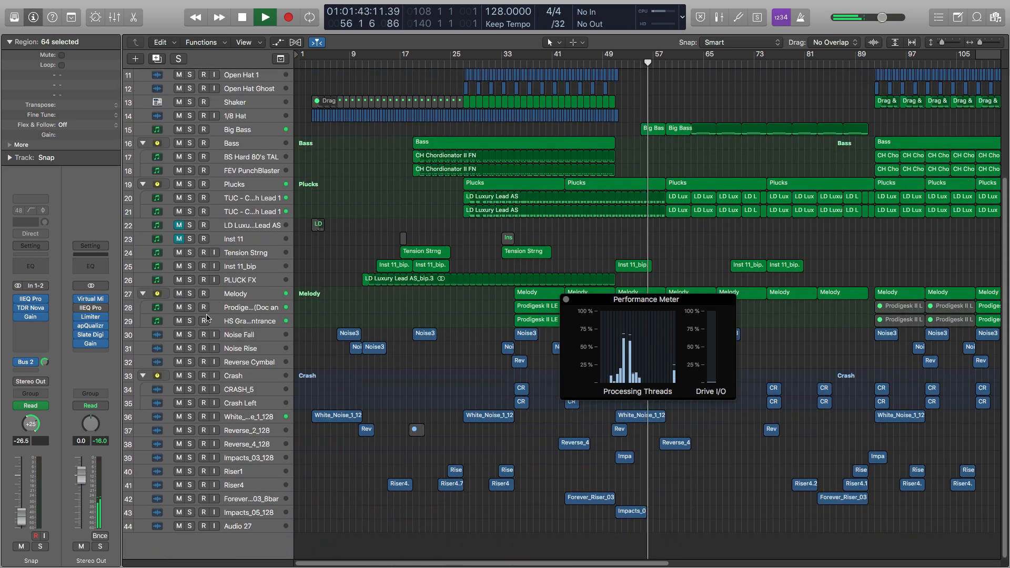
scroll(206, 318, up, 5)
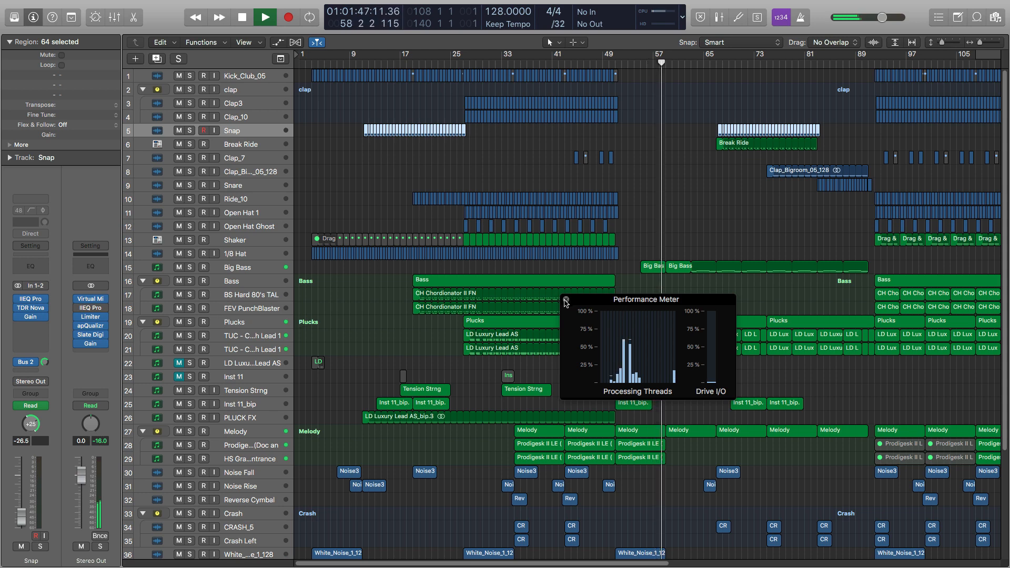
click(566, 300)
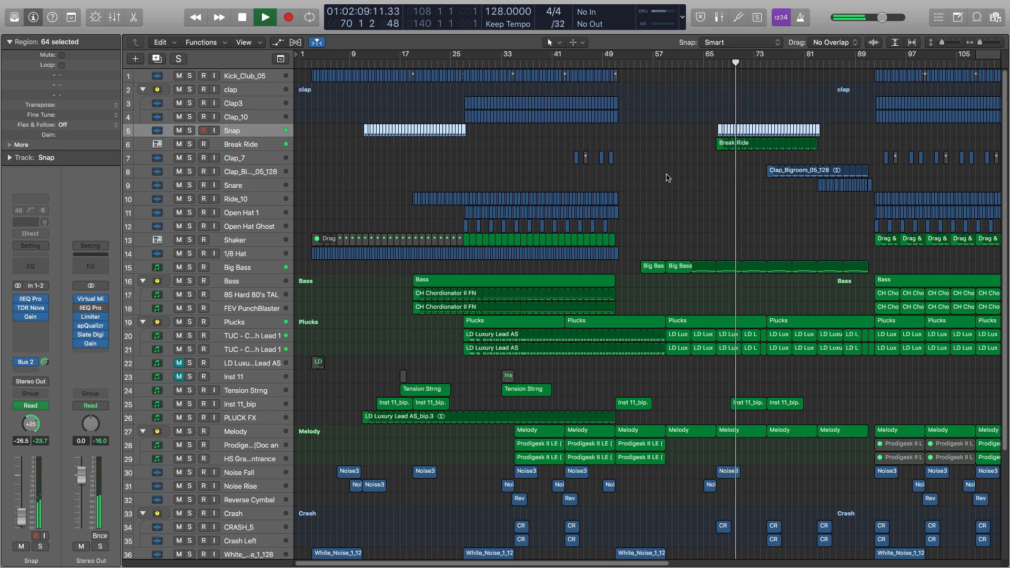
key(space)
Play the mix from bar 34, solo the Melody stack together with Plucks, stop playback, and unsolo Plucks.
scroll(552, 352, down, 1)
scroll(551, 356, down, 4)
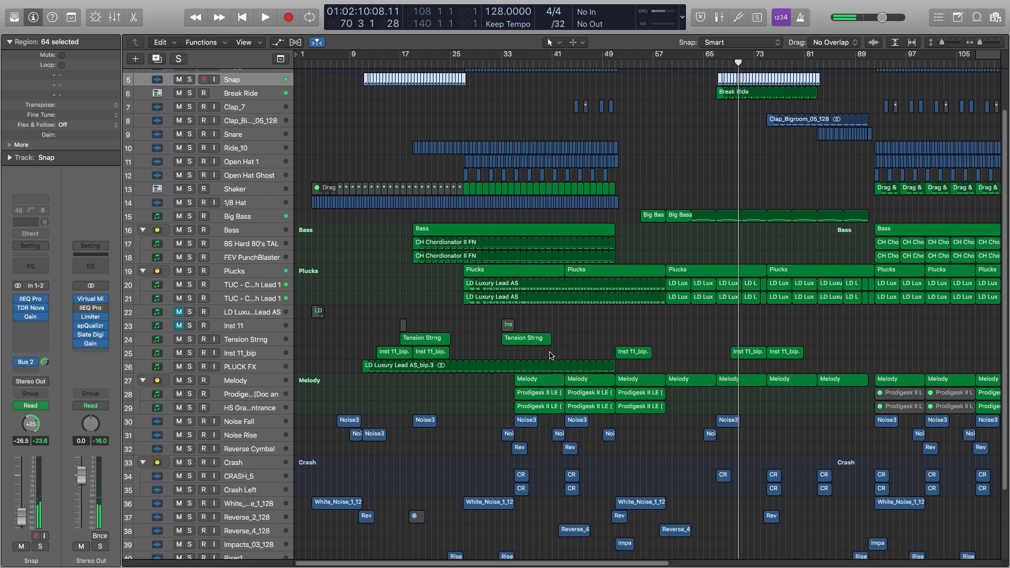
scroll(553, 356, down, 1)
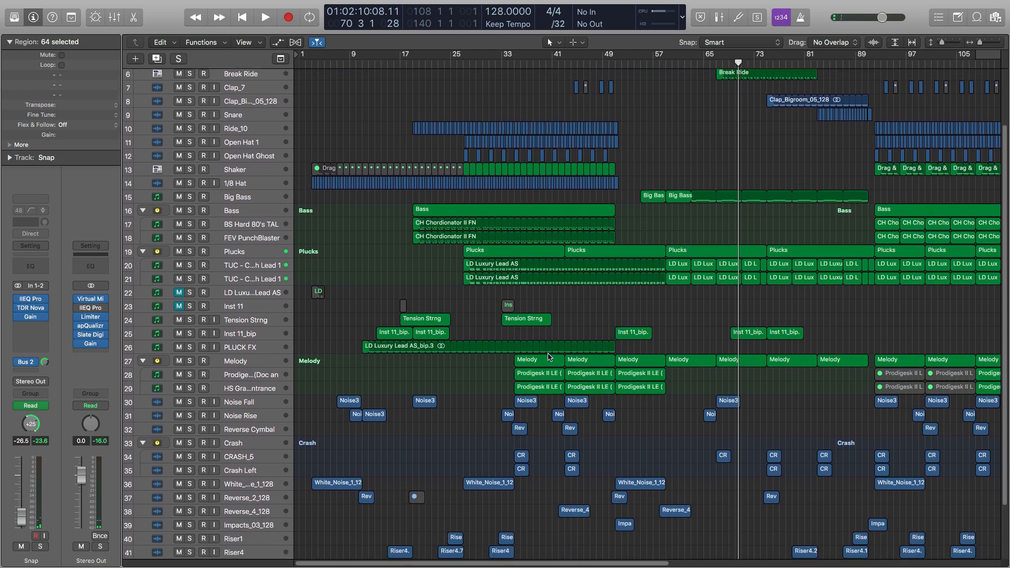
click(511, 59)
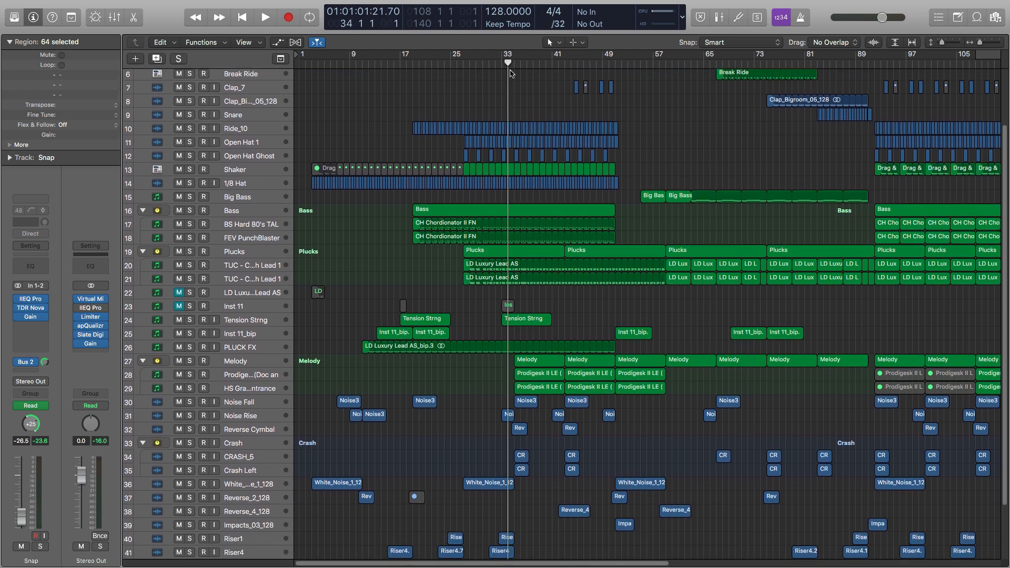
key(space)
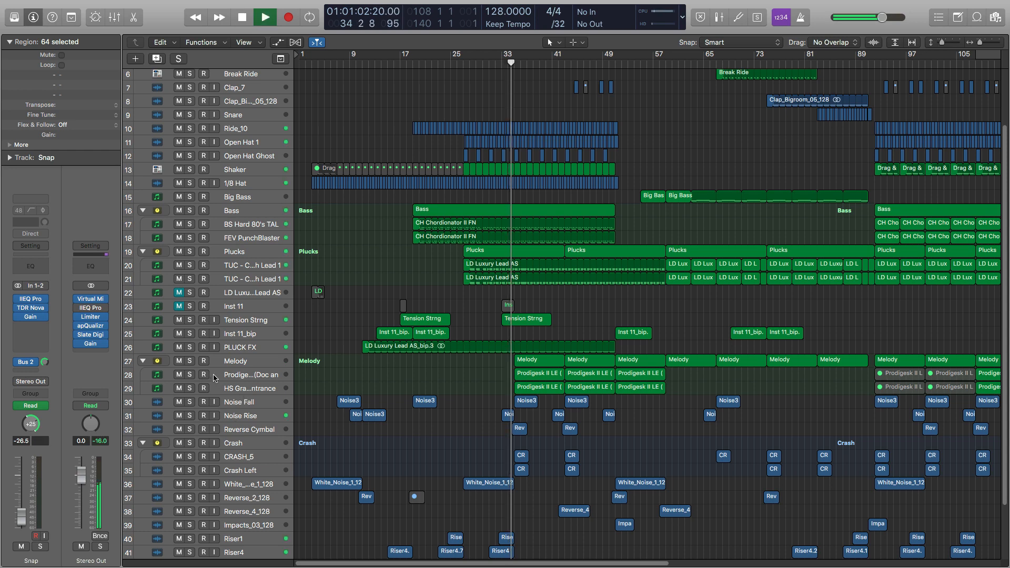
click(190, 361)
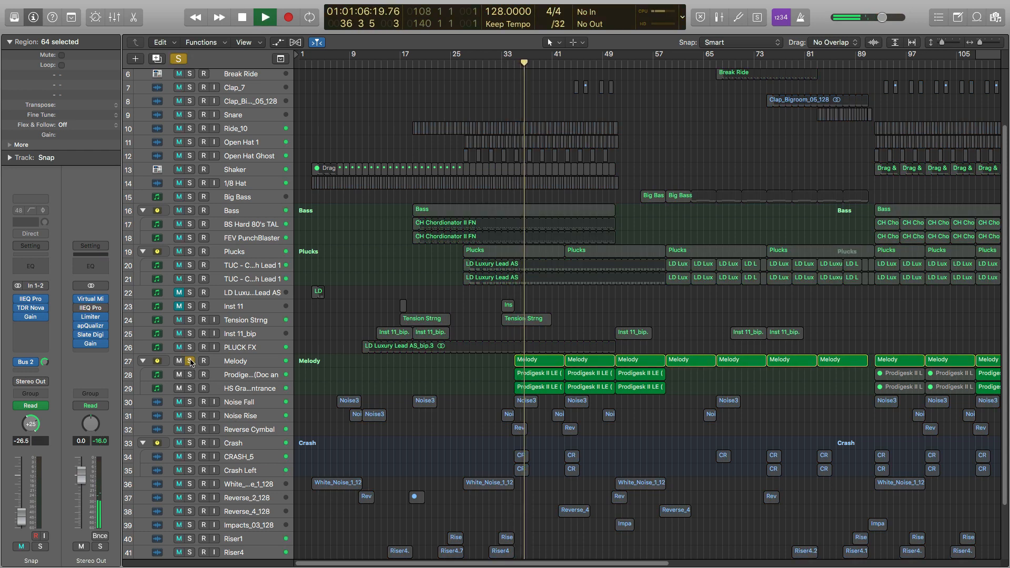
click(190, 254)
key(space)
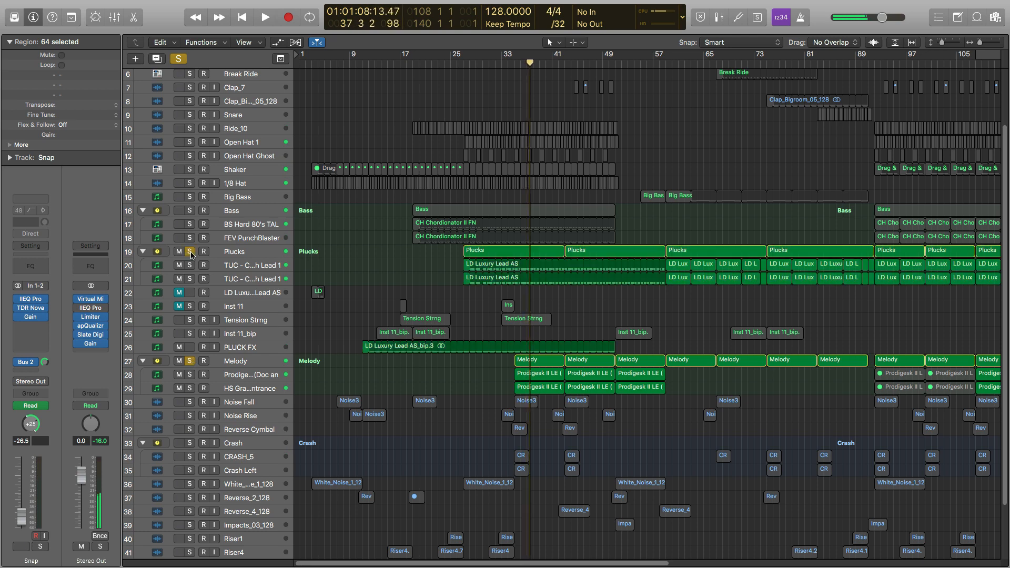
click(191, 253)
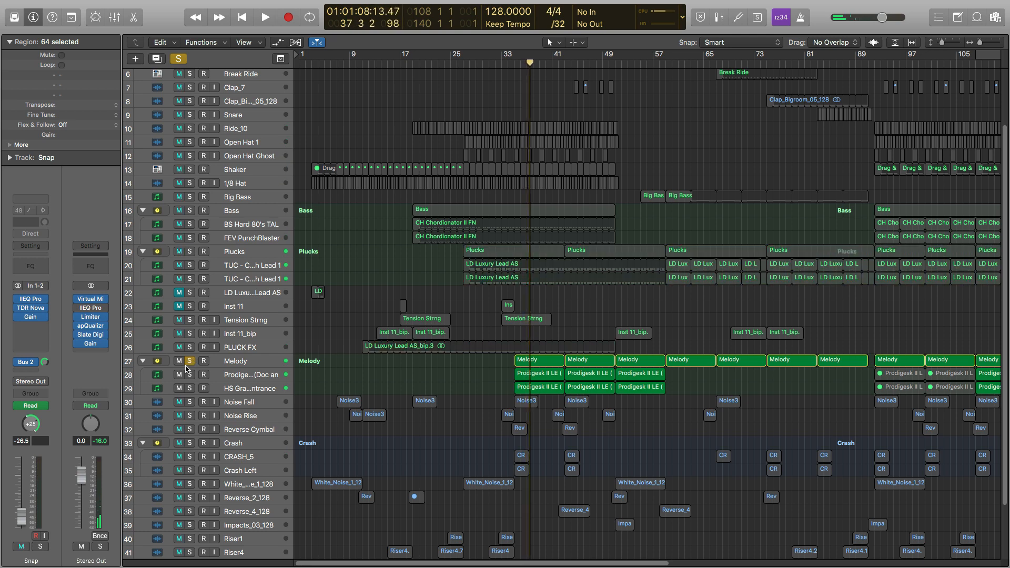
Switch the solo from Melody to the effects tracks Noise Fall through Impacts_05_128 and play them from bar 13.
click(190, 361)
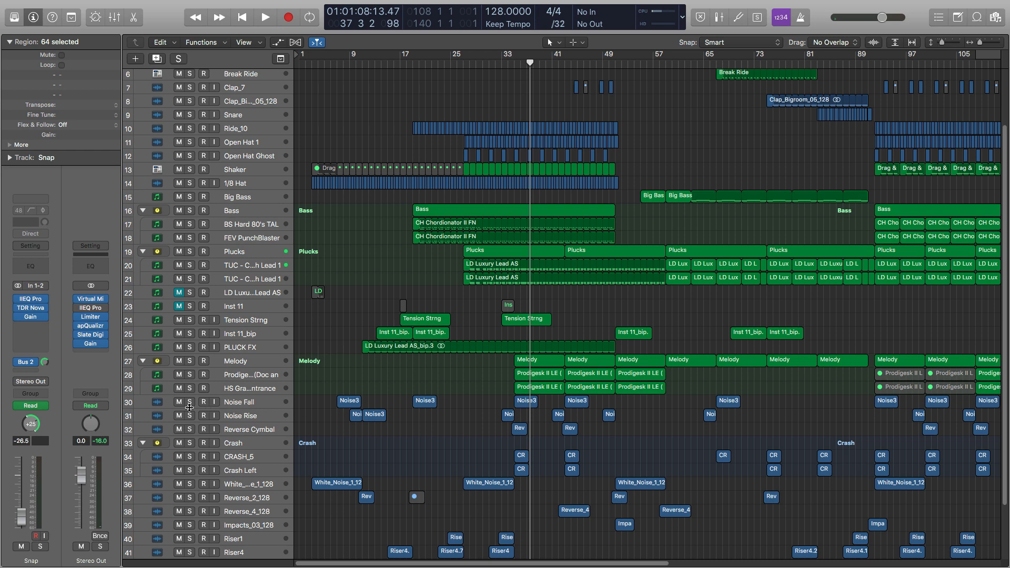
drag(190, 406, 190, 554)
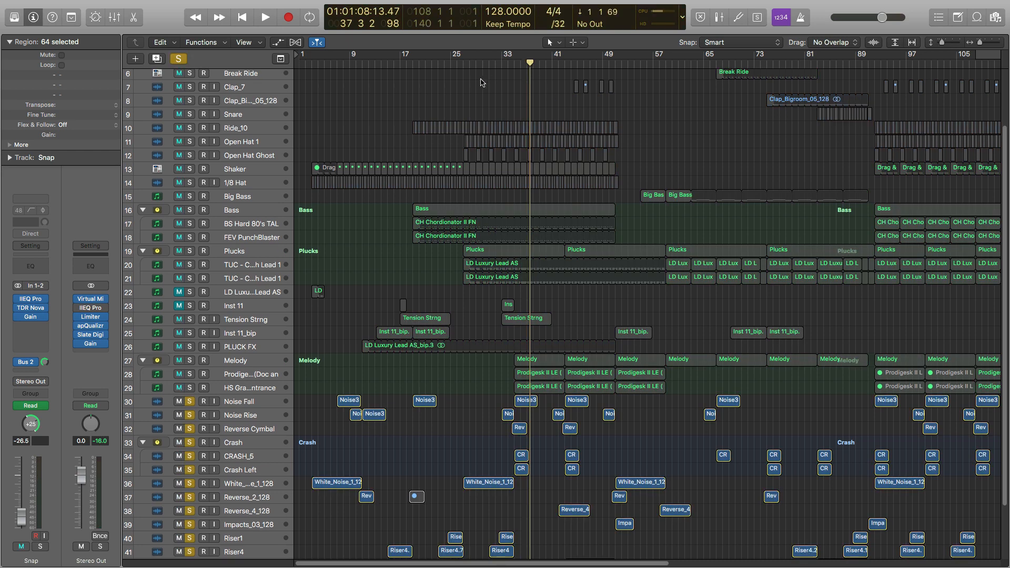
click(395, 63)
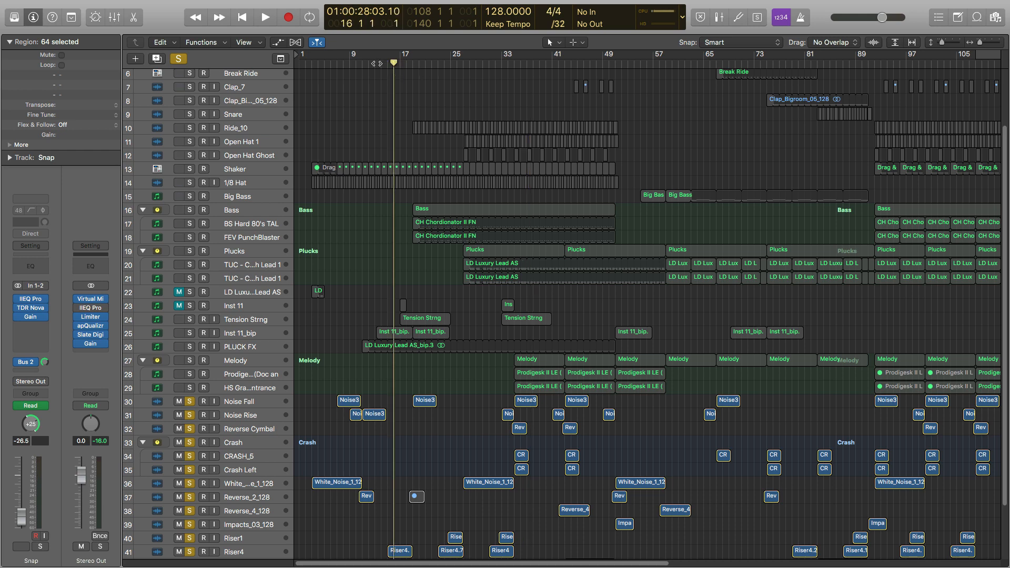
click(375, 63)
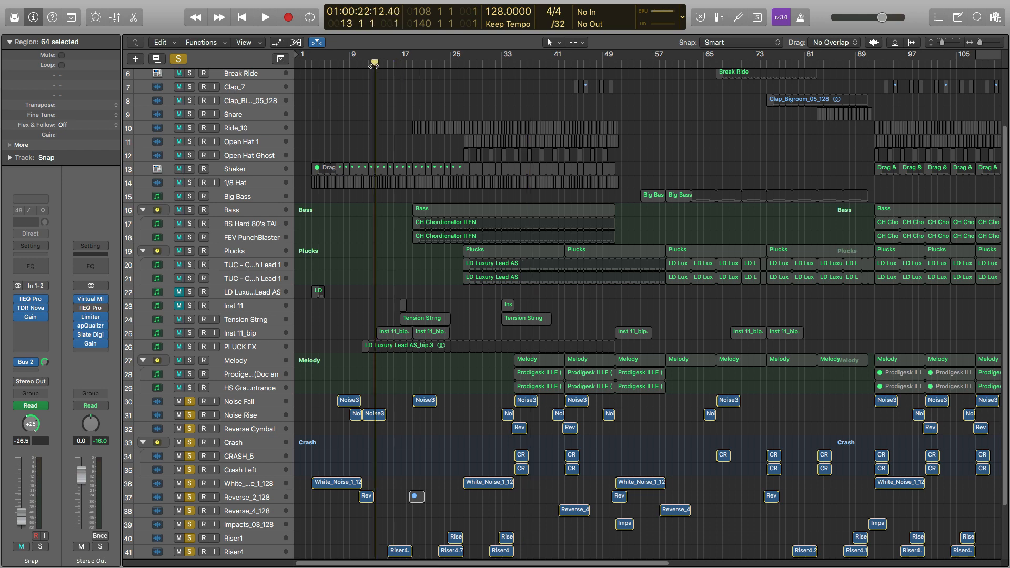
key(space)
Audition the soloed noise, crash, impact and riser tracks by jumping playback ahead to about bars 30, 42, 49 and 81.
click(483, 62)
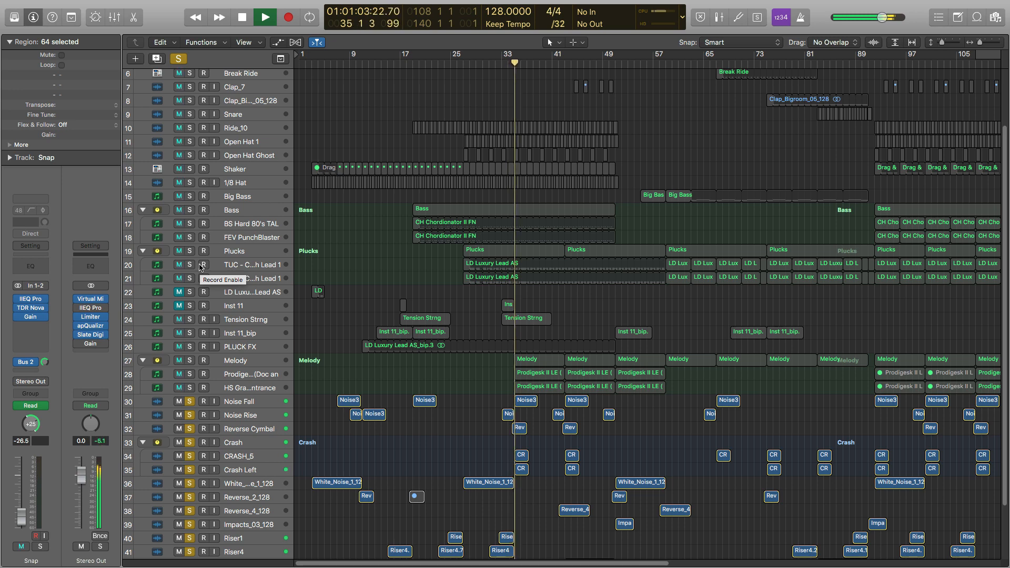
click(559, 61)
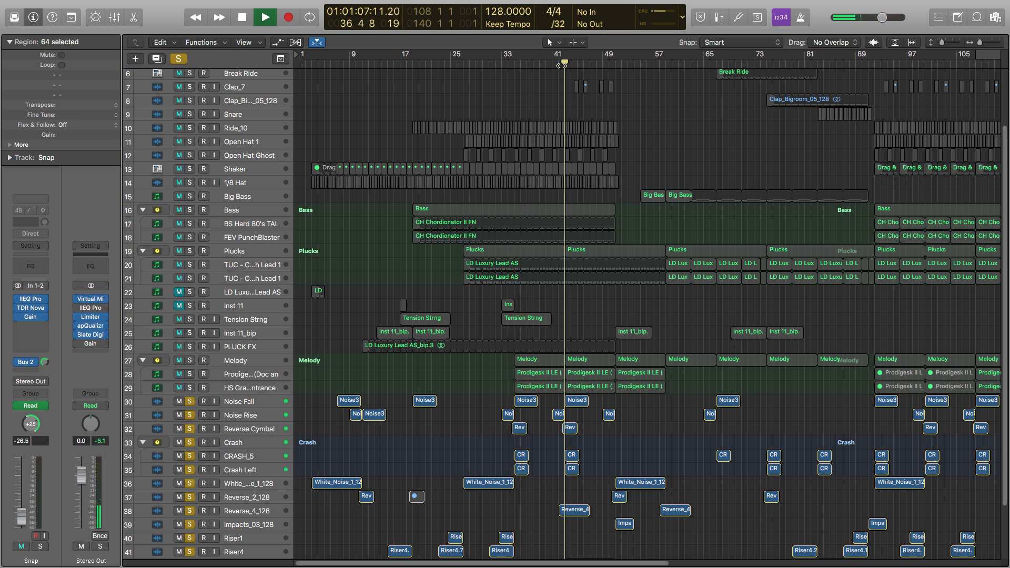
click(609, 63)
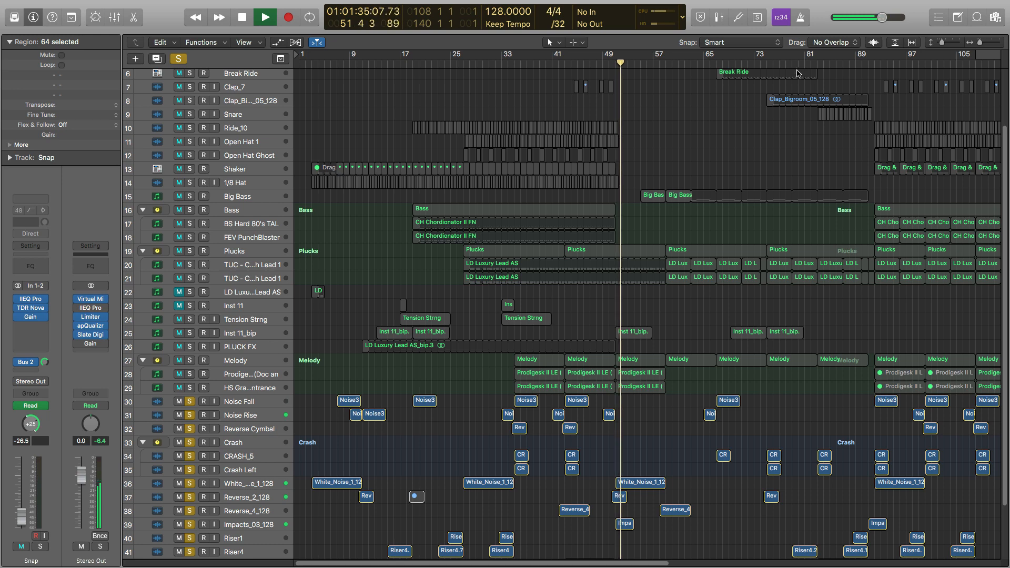
scroll(797, 102, down, 3)
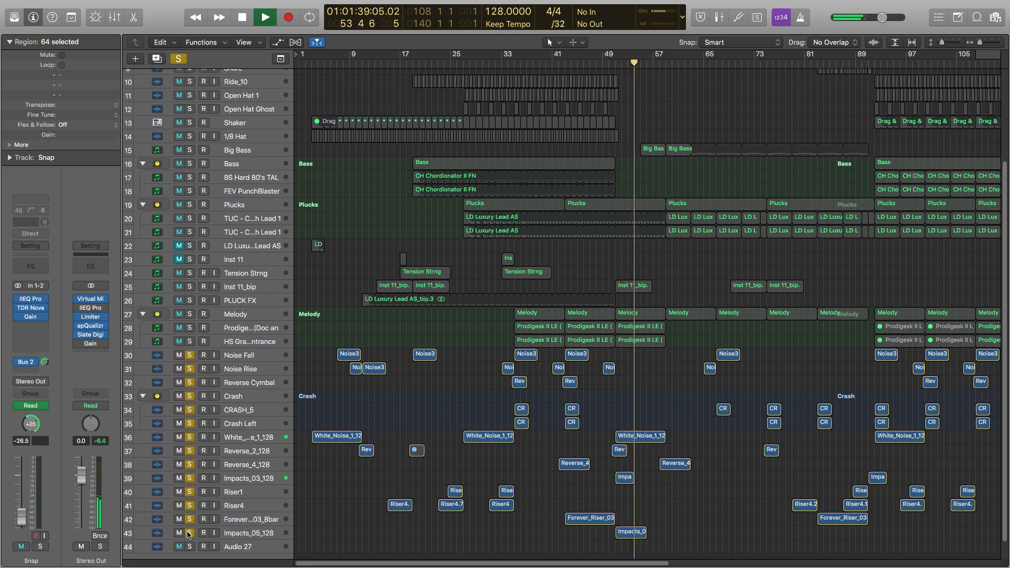
click(811, 64)
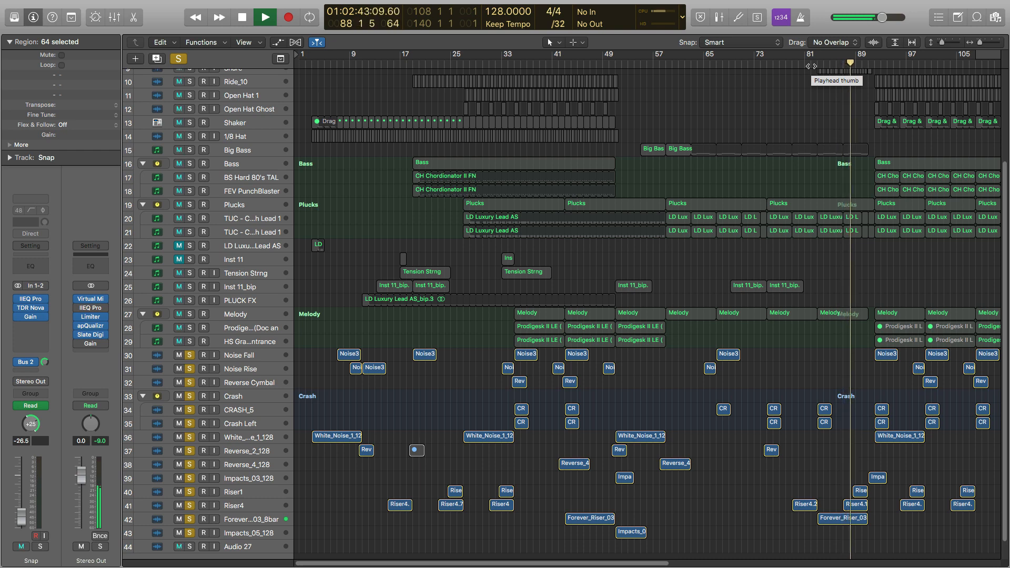
Toggle all solos off, on and off again to compare the effects with the full mix, and stop playback.
click(179, 59)
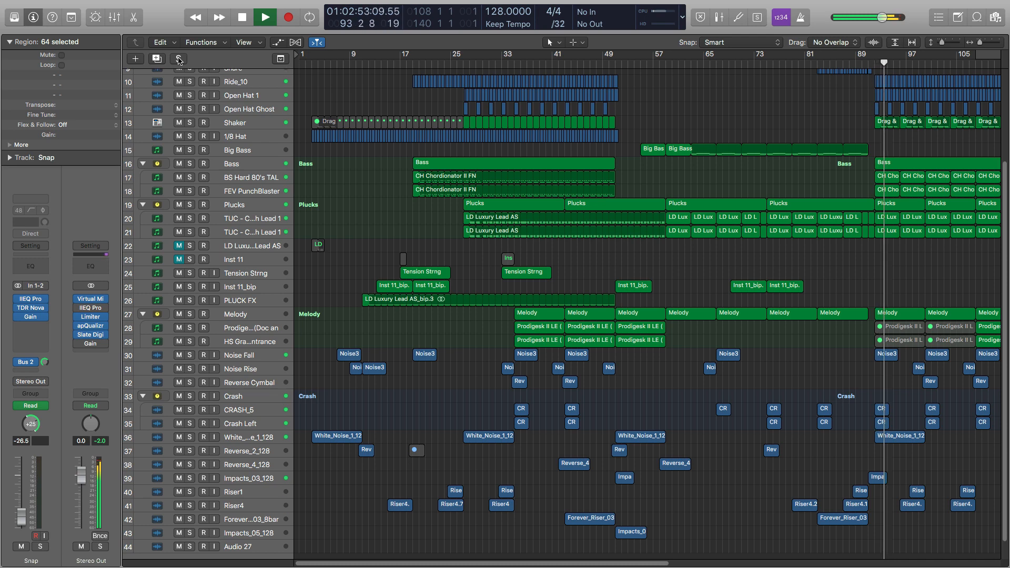
click(179, 60)
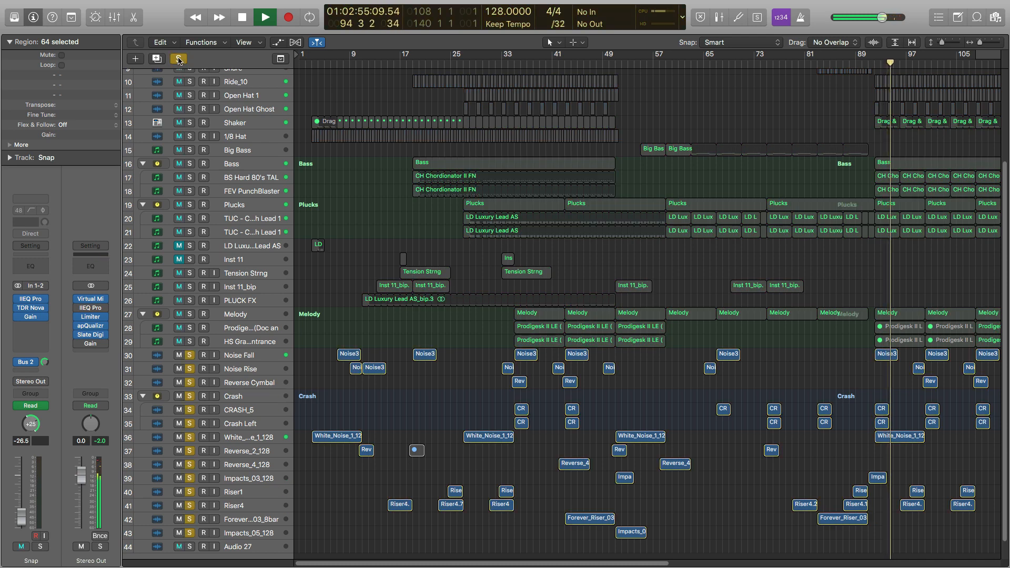
click(179, 60)
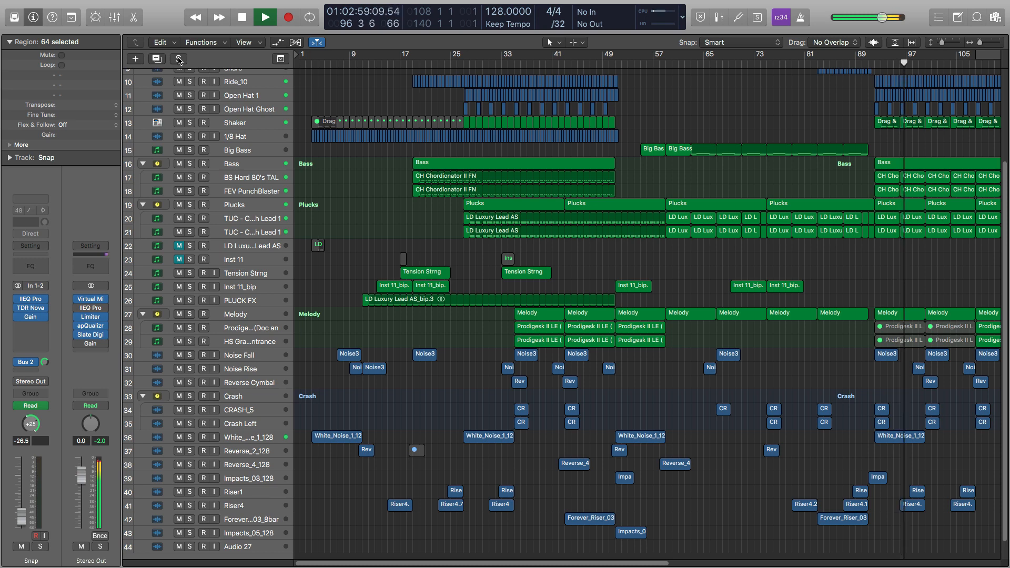
key(space)
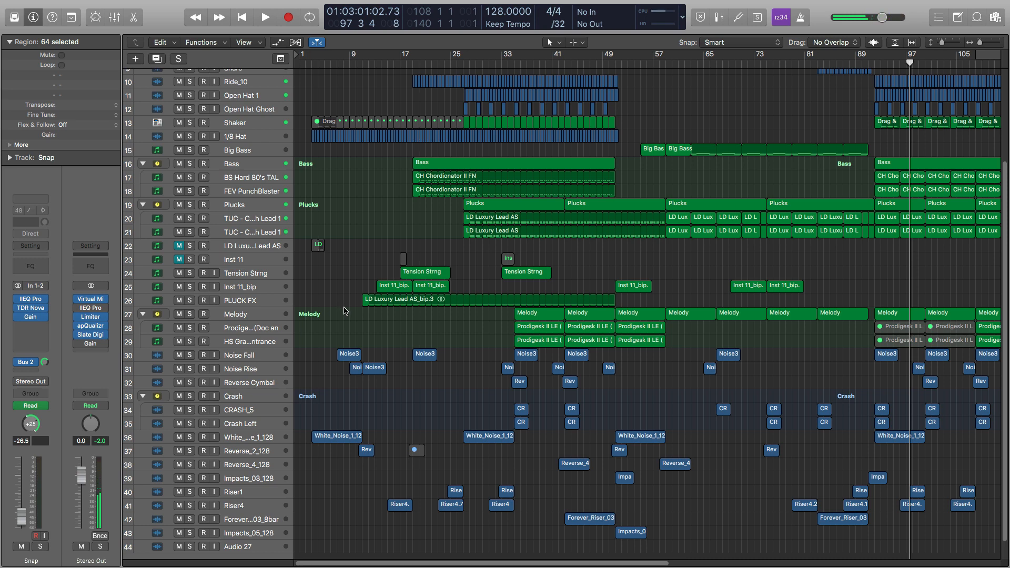
Follow the Bus 1 send of the first TUC lead in Plucks to its aux channel, inspect TAL Reverb, and close it.
click(251, 207)
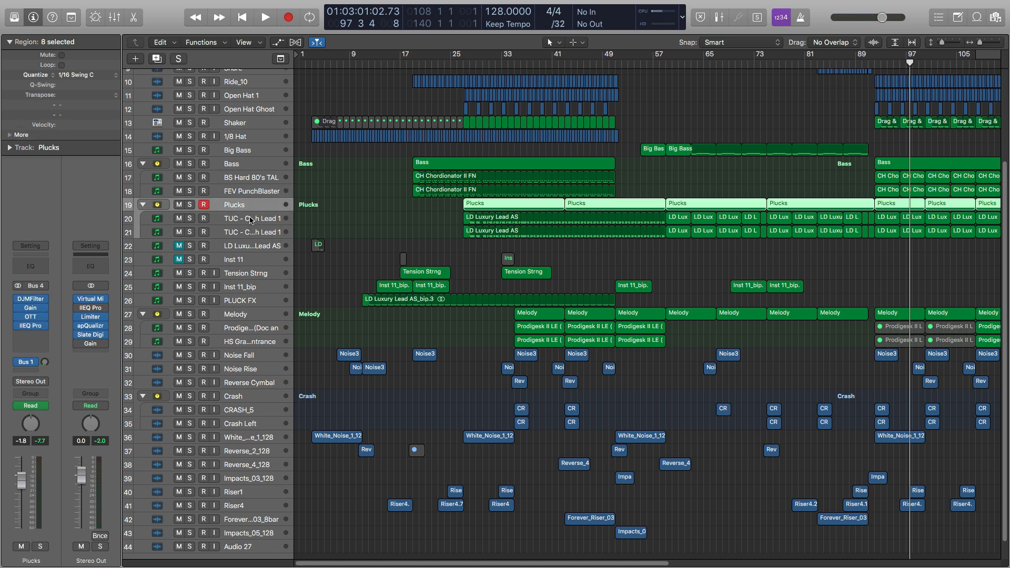
click(251, 220)
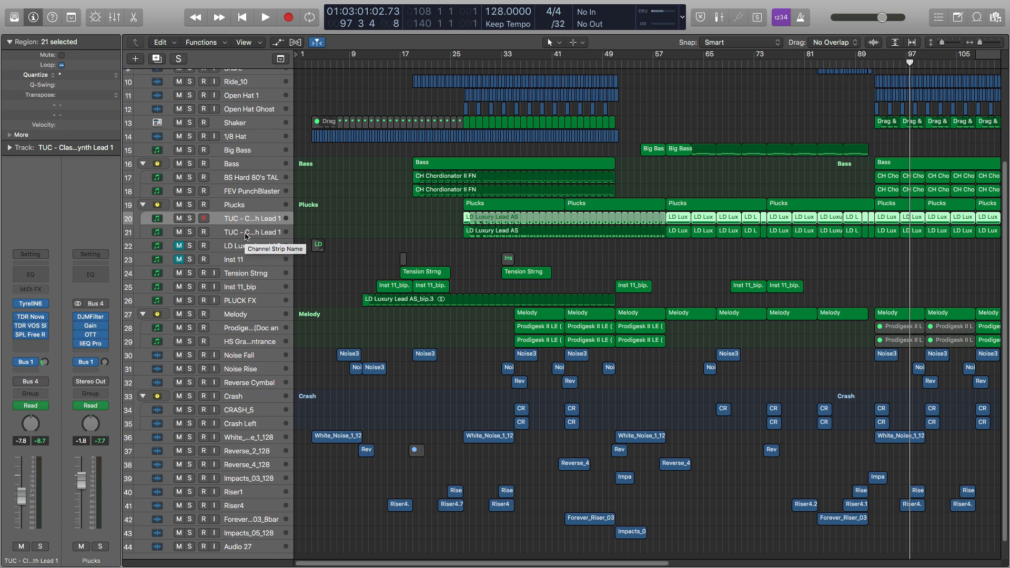
click(45, 364)
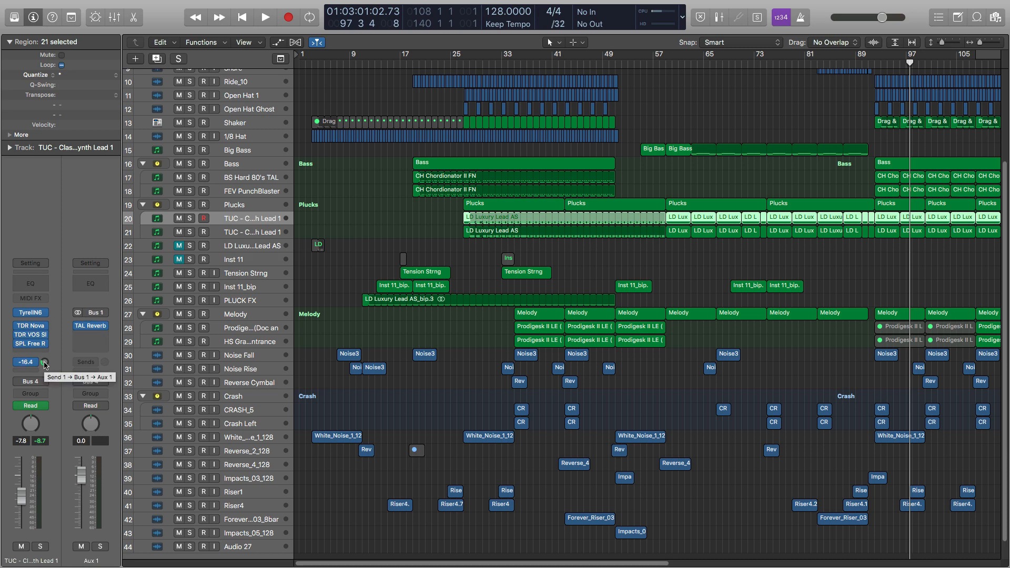
click(90, 326)
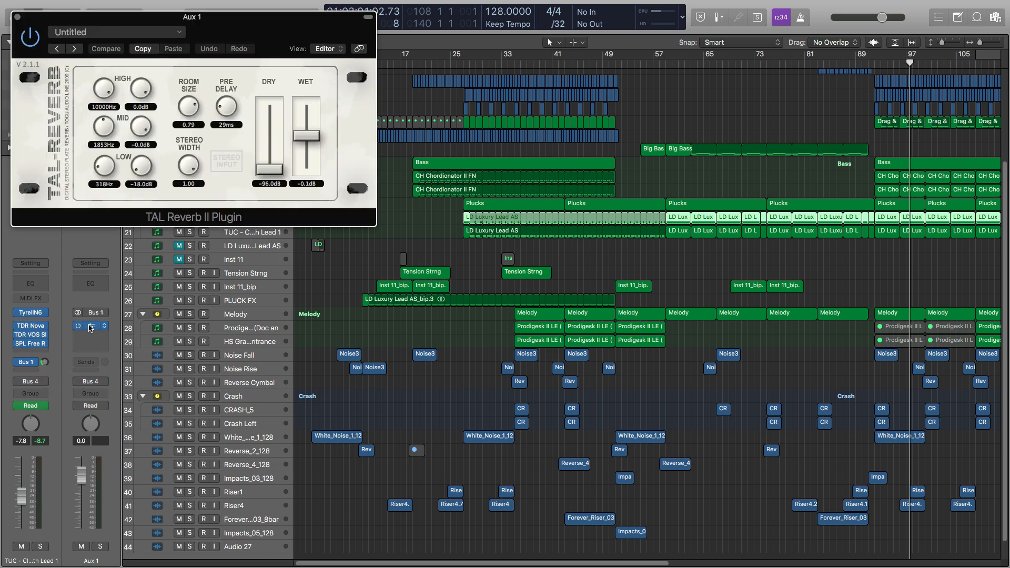
click(17, 18)
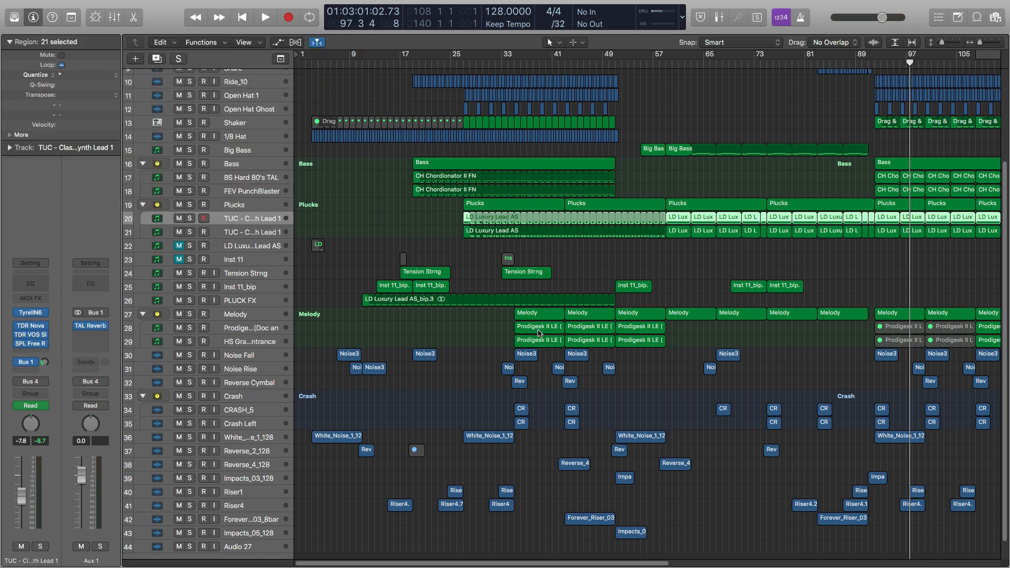
Open TAL-Chorus-LX on the HS Grand Entrance track, solo the track at bar 33, and bypass the chorus.
click(247, 344)
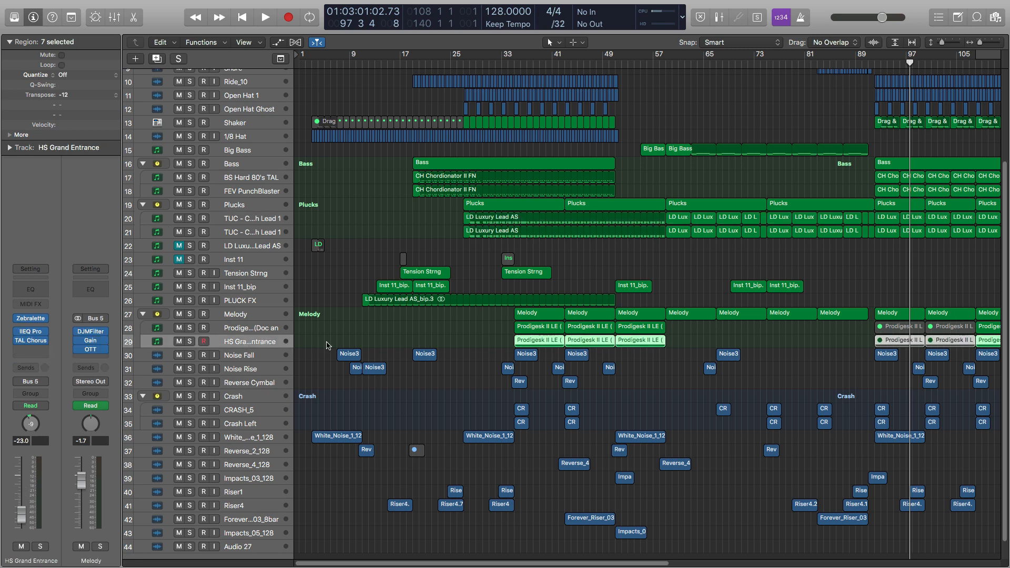
click(30, 342)
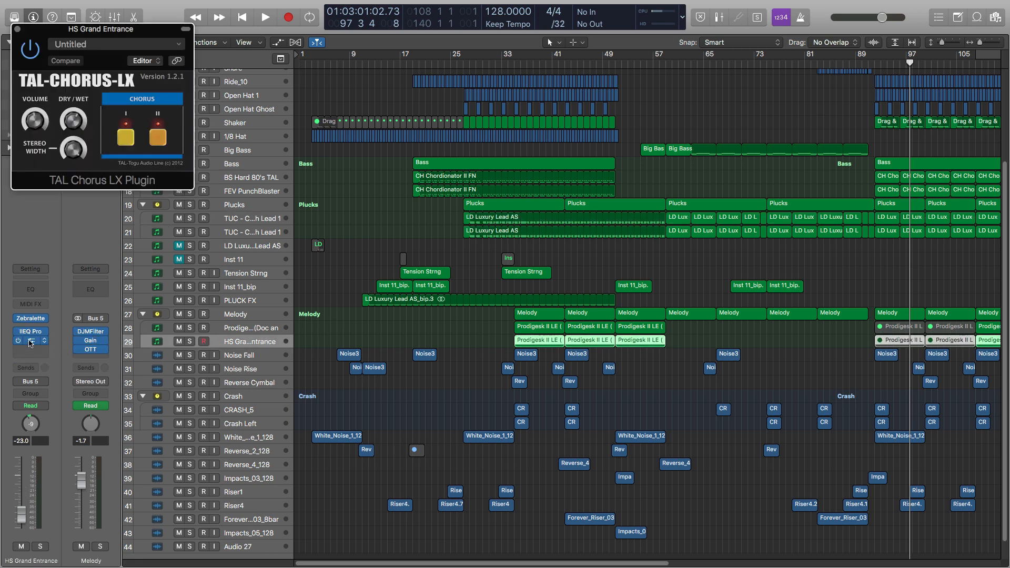
click(190, 342)
click(500, 62)
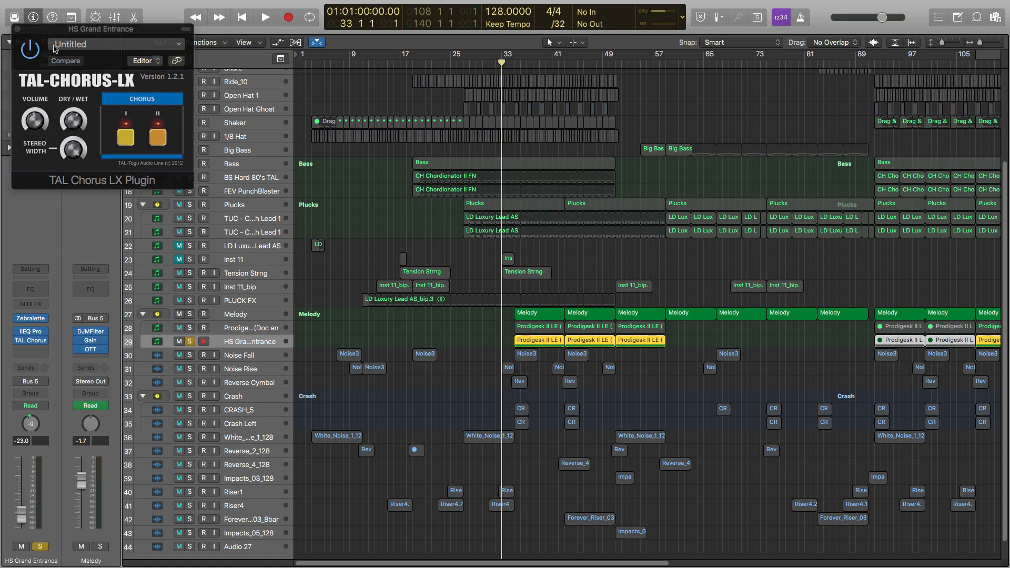
click(30, 54)
Play HS Grand Entrance from bar 35 without the chorus, re-enable the chorus to compare, stop, and close the plug-in.
key(space)
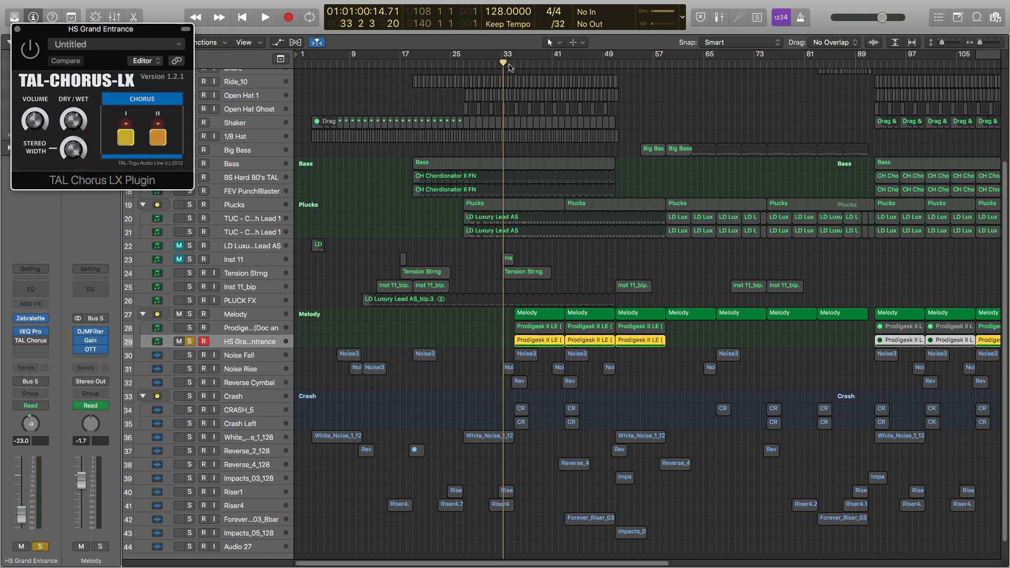
click(510, 65)
click(519, 64)
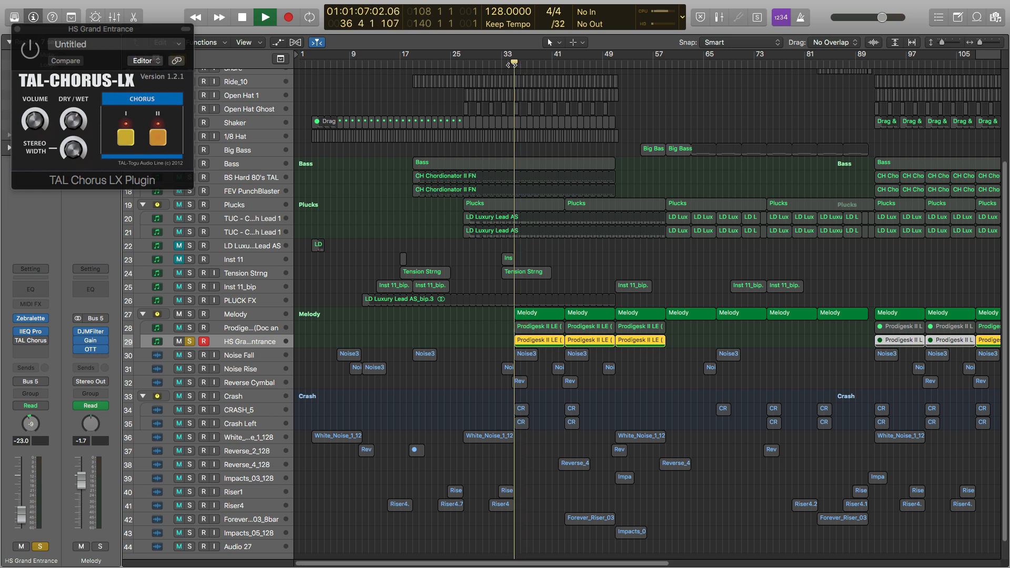
click(515, 65)
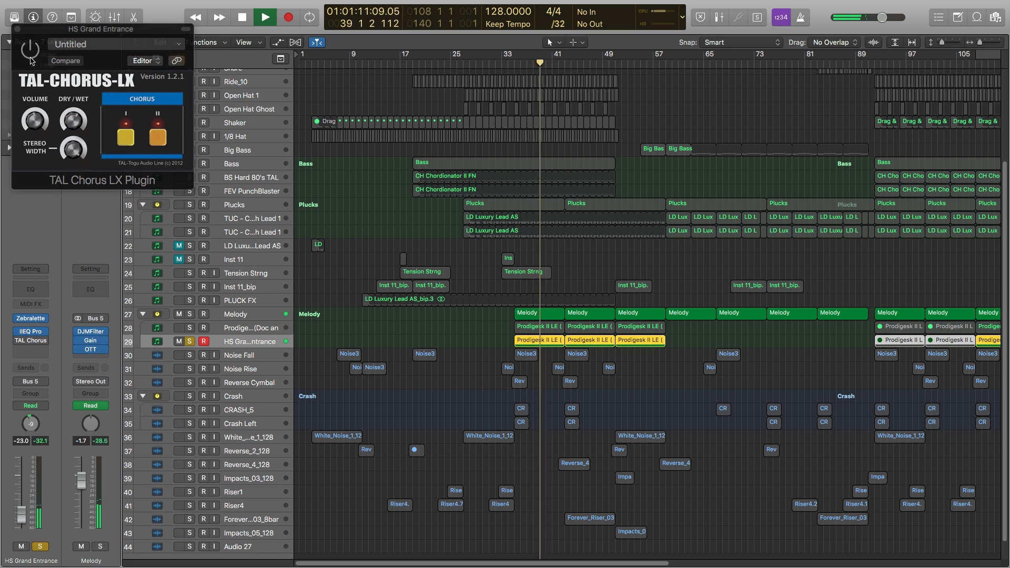
click(30, 57)
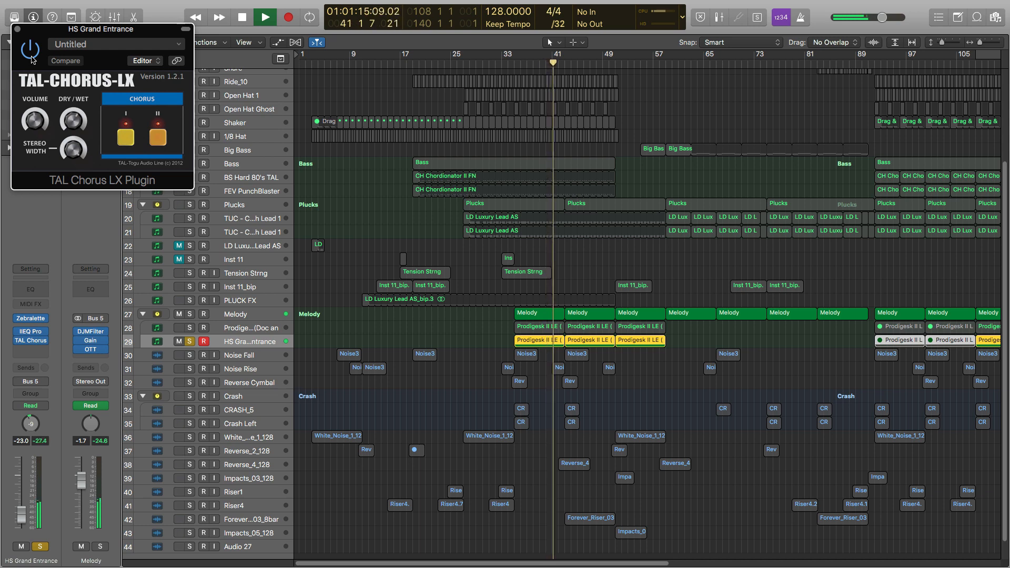
key(space)
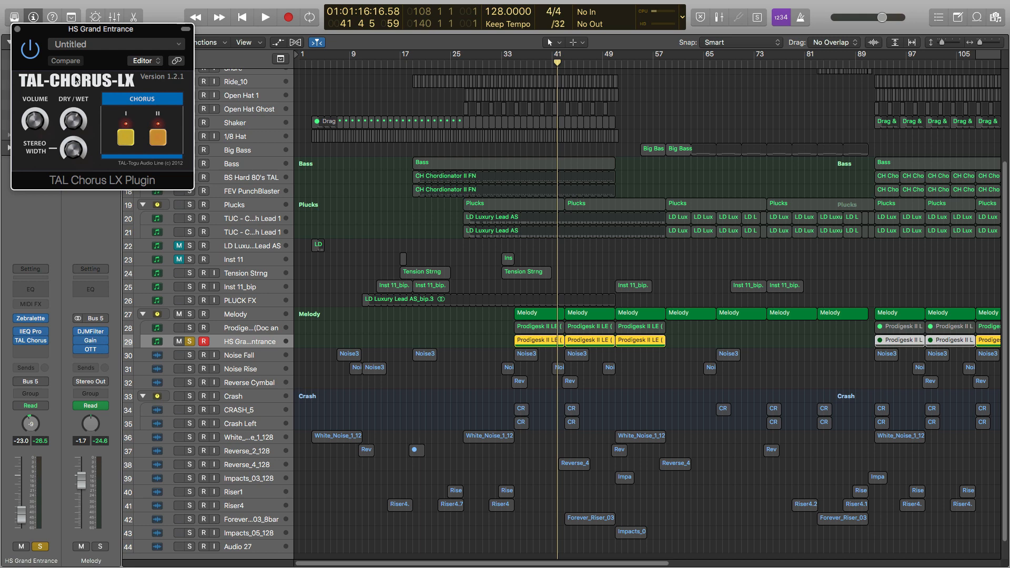
click(18, 30)
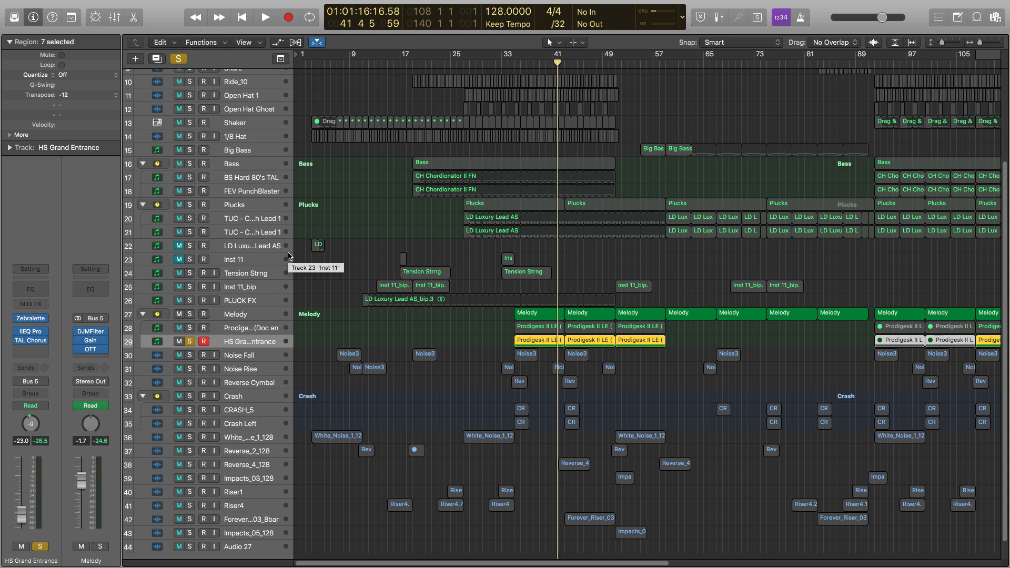
Open CamelCrusher on the clap stack and move its window over the arrangement area.
scroll(264, 246, up, 5)
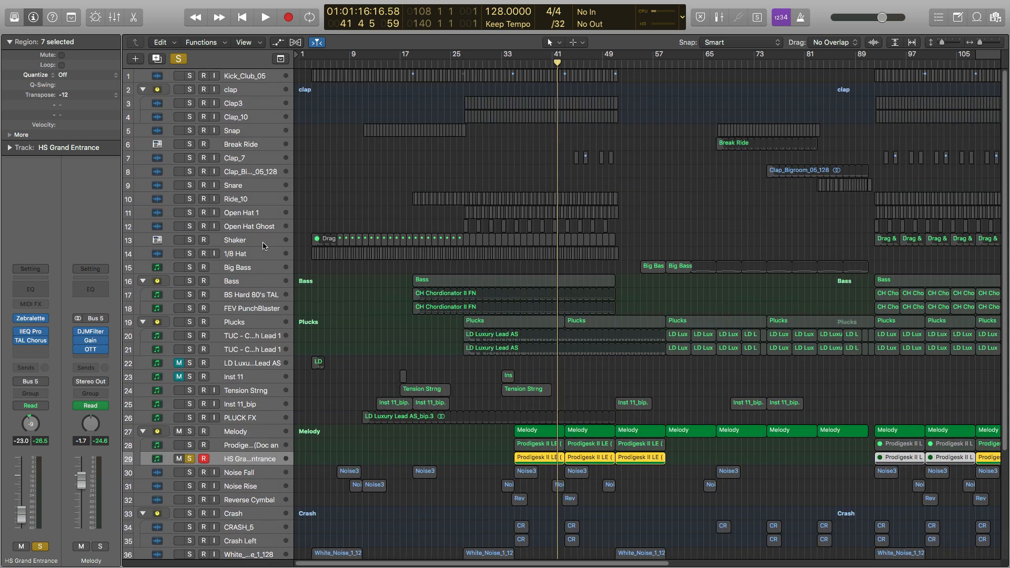
click(249, 92)
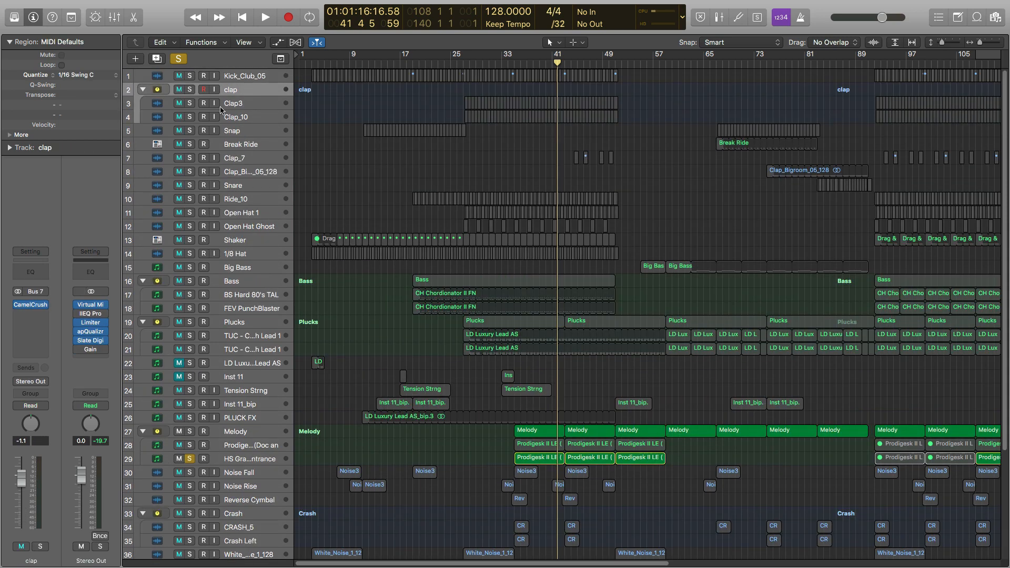
click(32, 305)
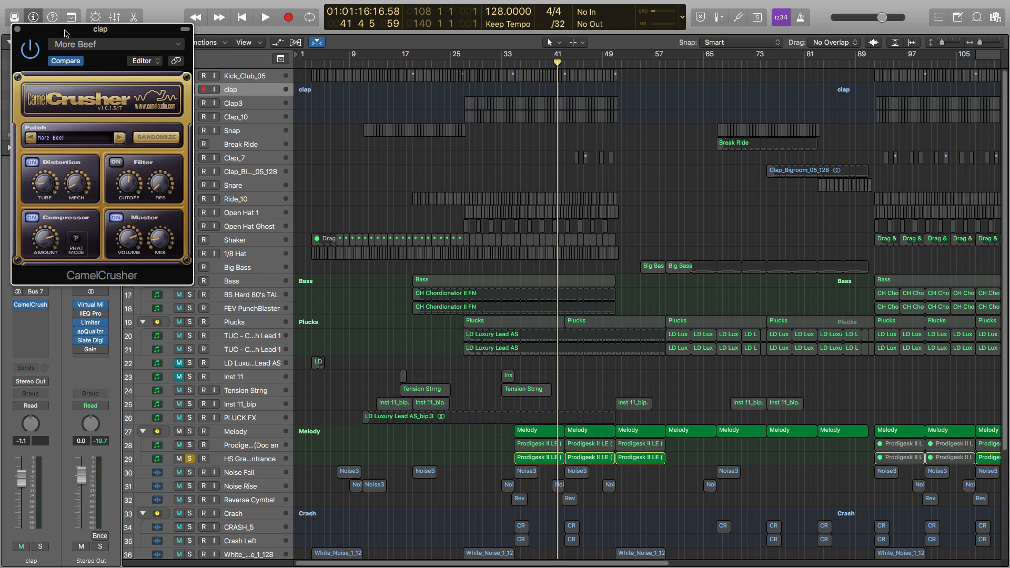
drag(65, 33, 416, 107)
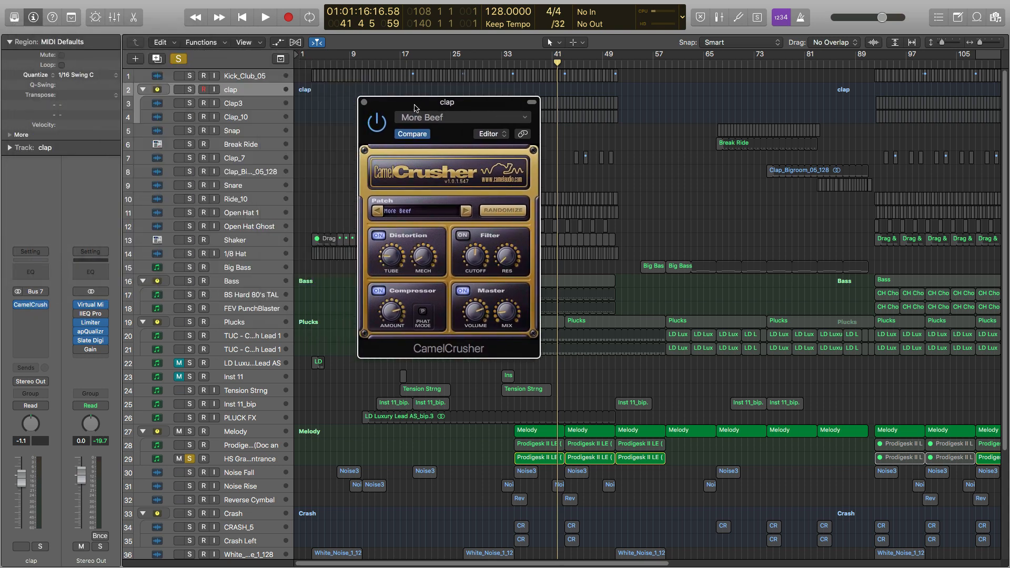
Look up the Camel Audio plug-ins available for the clap stack's CamelCrusher insert slot and leave the insert as is.
click(46, 308)
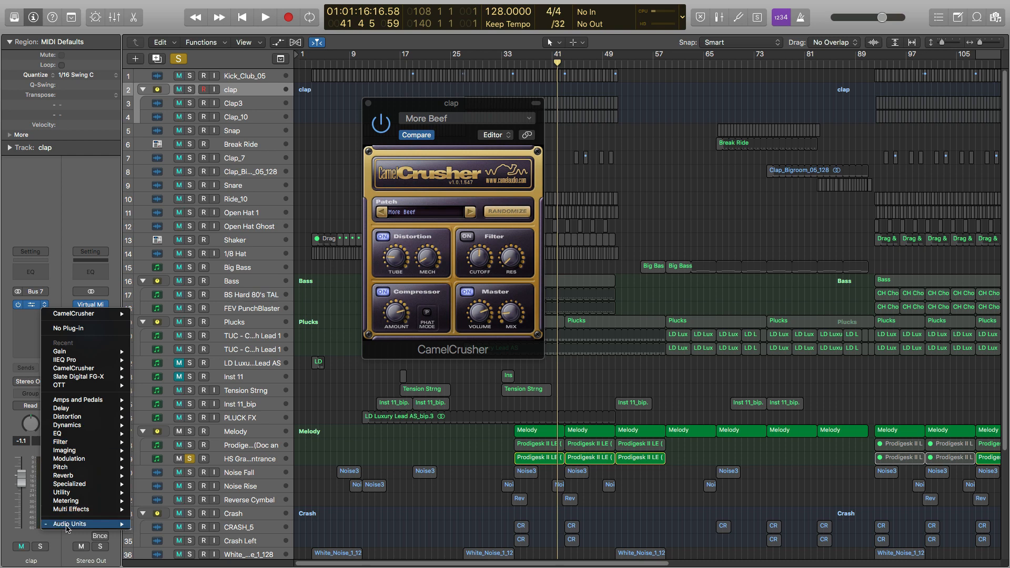
mouse_move(79, 524)
mouse_move(179, 283)
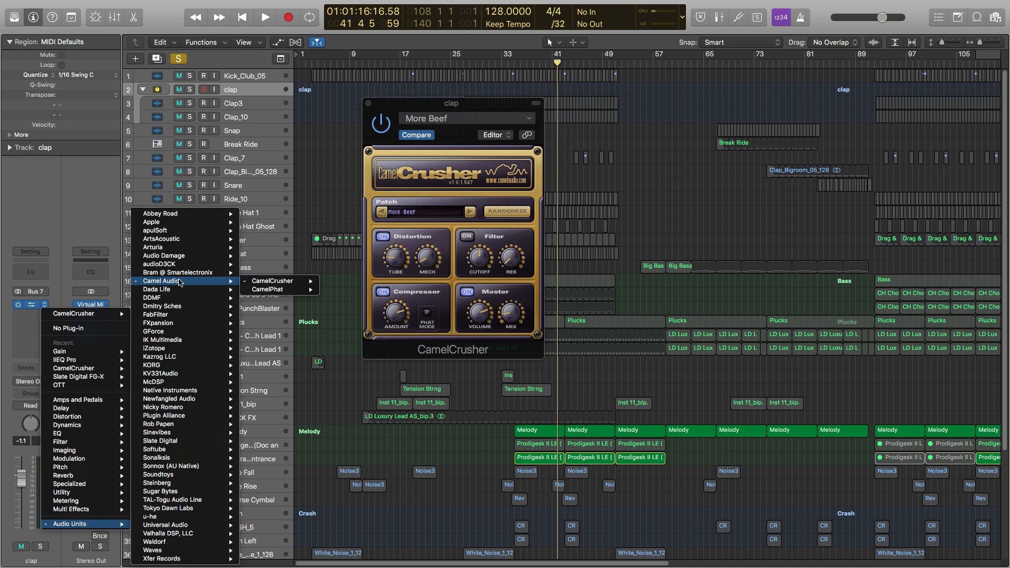
click(63, 219)
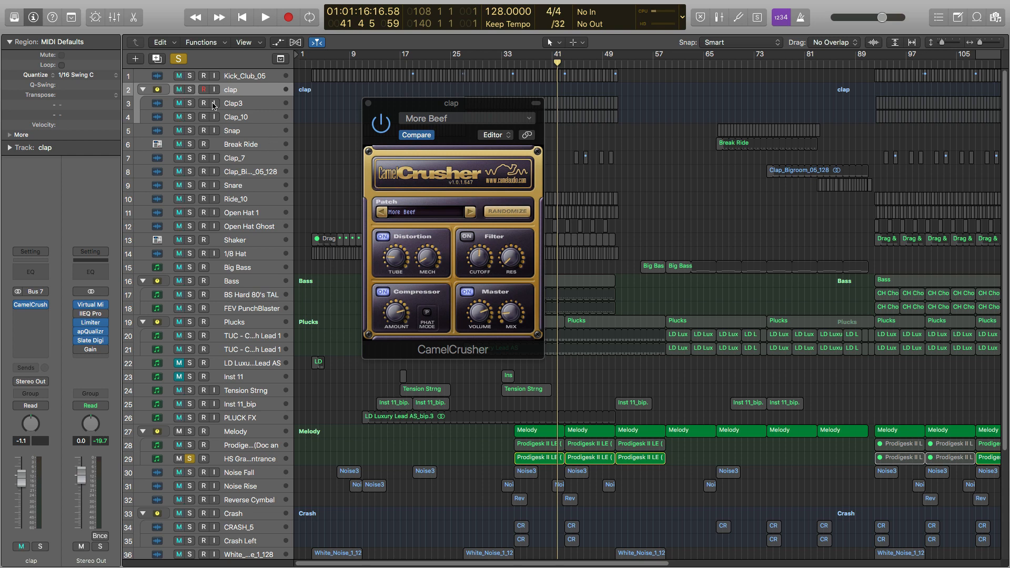
Solo the clap stack and play it from bar 41, bypassing and re-enabling CamelCrusher to hear the difference.
click(190, 90)
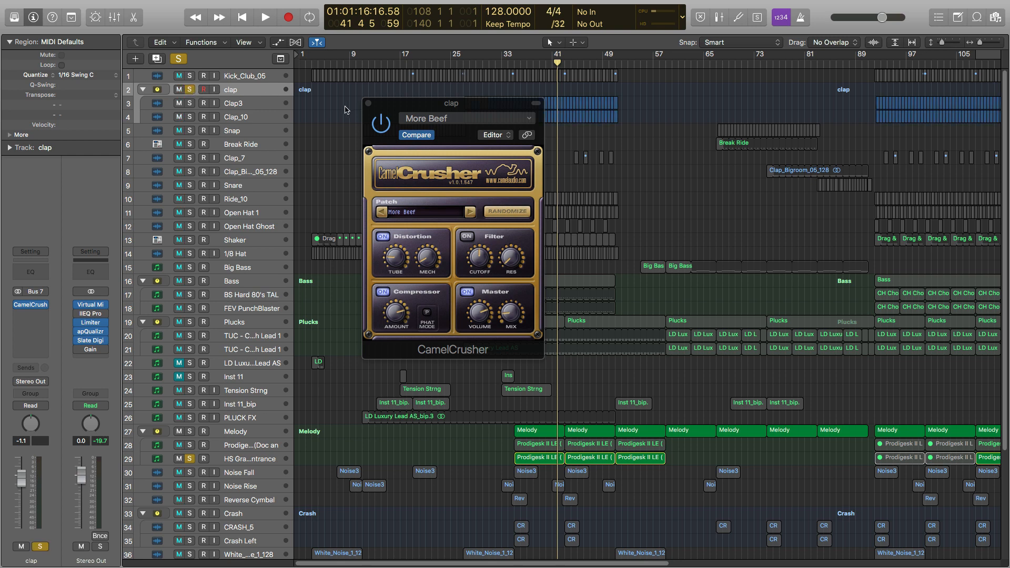
key(space)
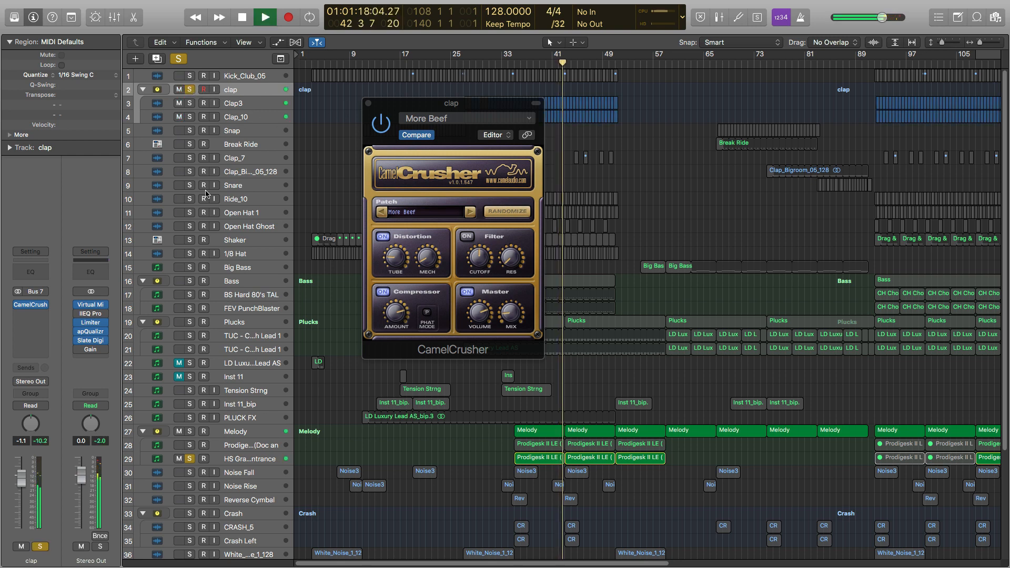
click(384, 128)
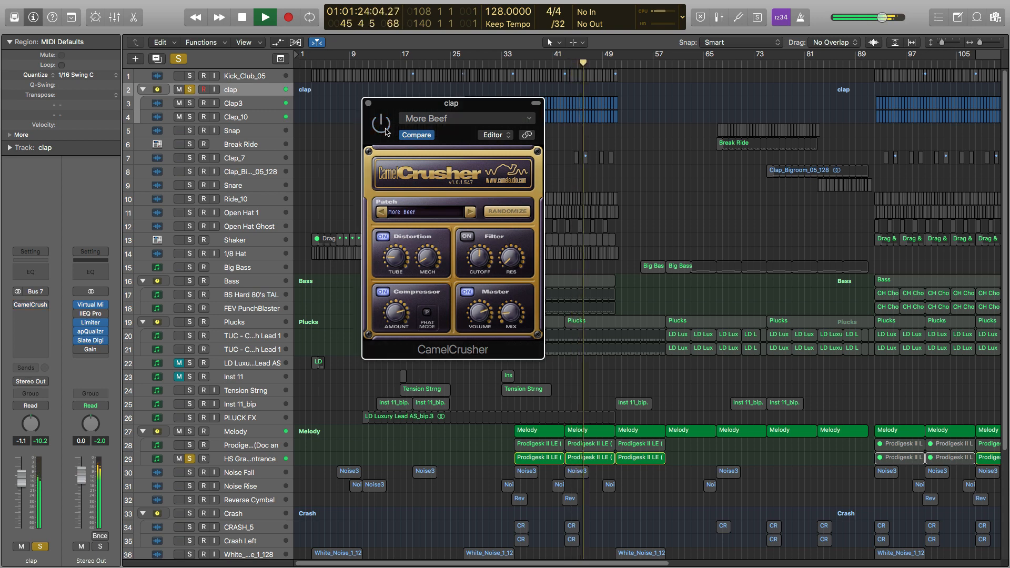
click(384, 128)
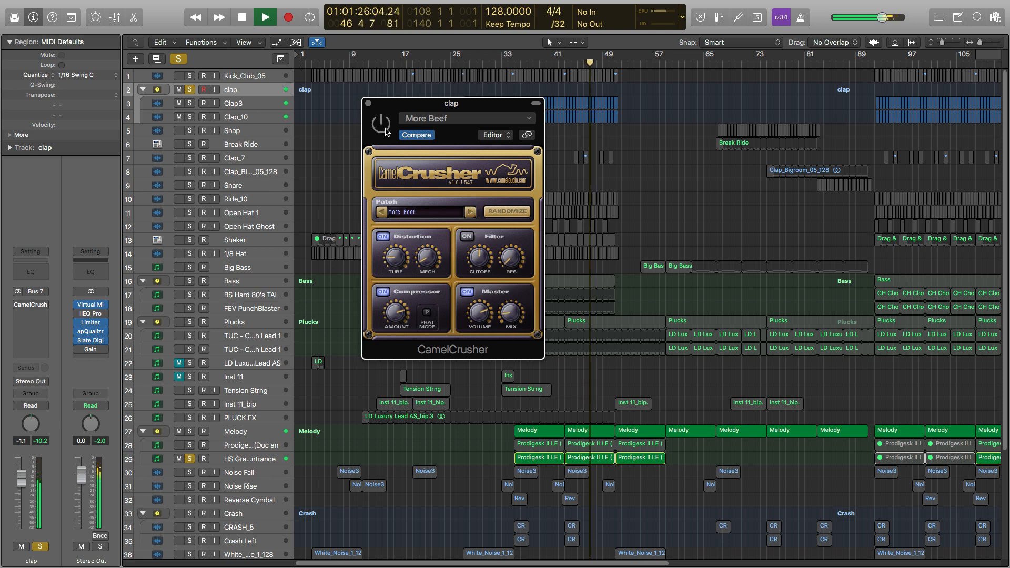
Compare the clap stack's peak level with CamelCrusher on and bypassed, re-enable it, stop playback, and close the plug-in.
click(46, 444)
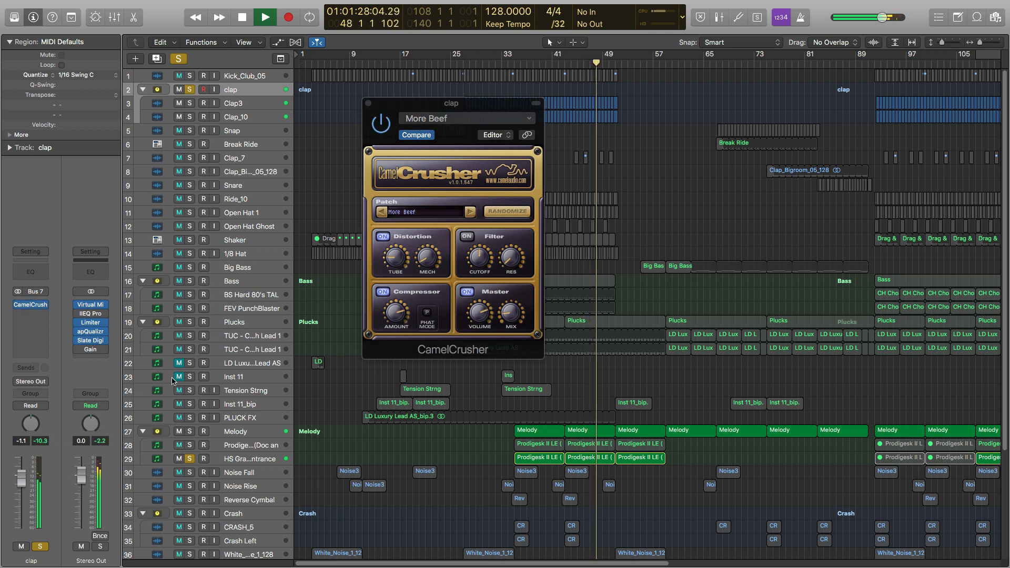
click(384, 124)
click(40, 442)
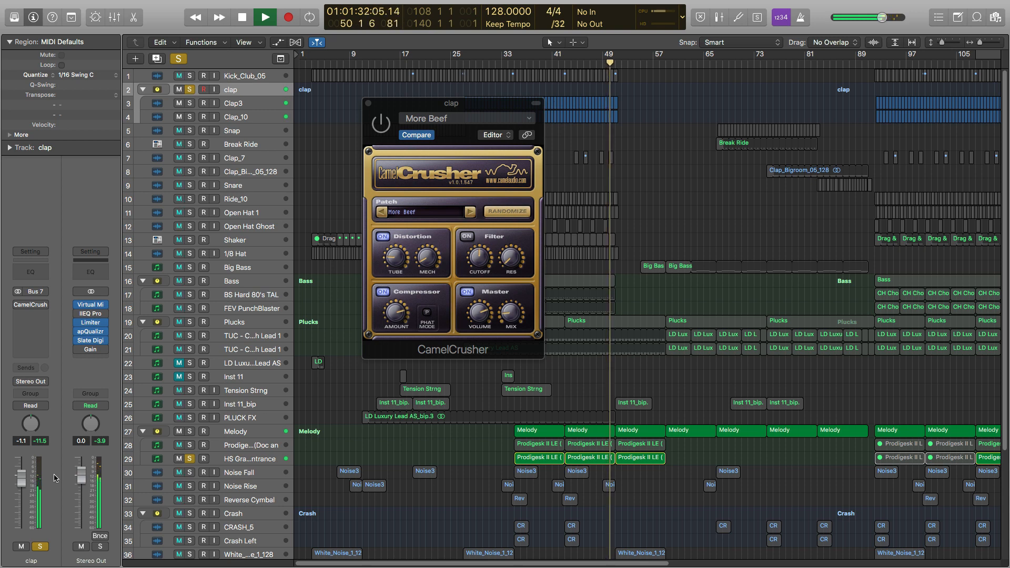
click(381, 123)
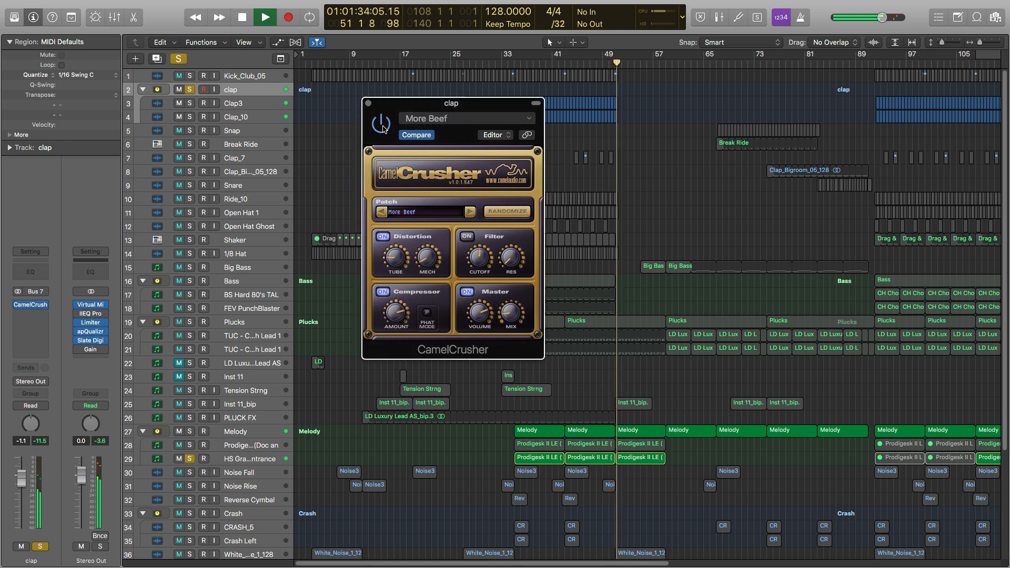
key(space)
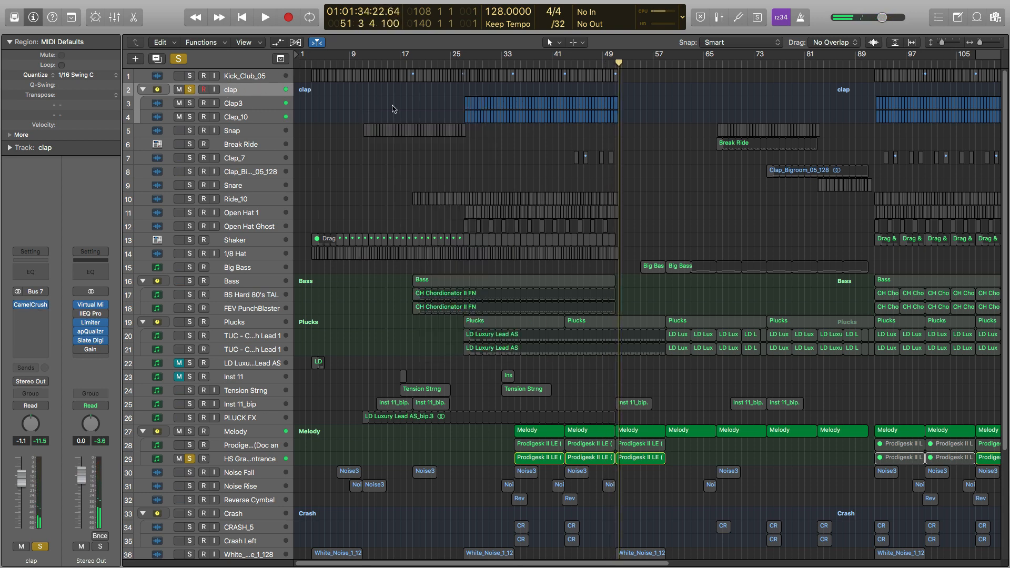
click(368, 103)
Move the playhead to bar 30, clear all solos, and briefly play the full mix.
click(483, 60)
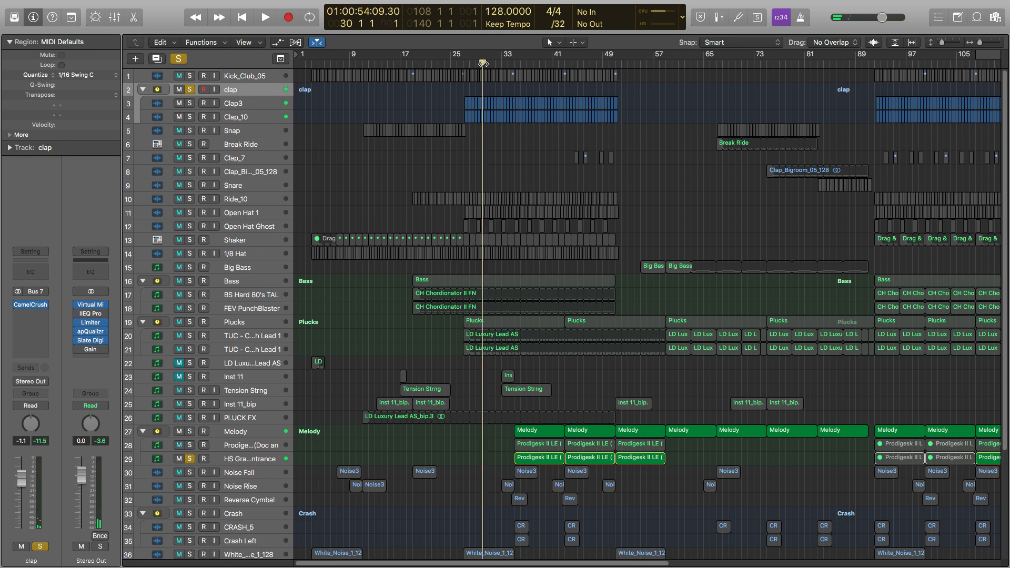
click(189, 90)
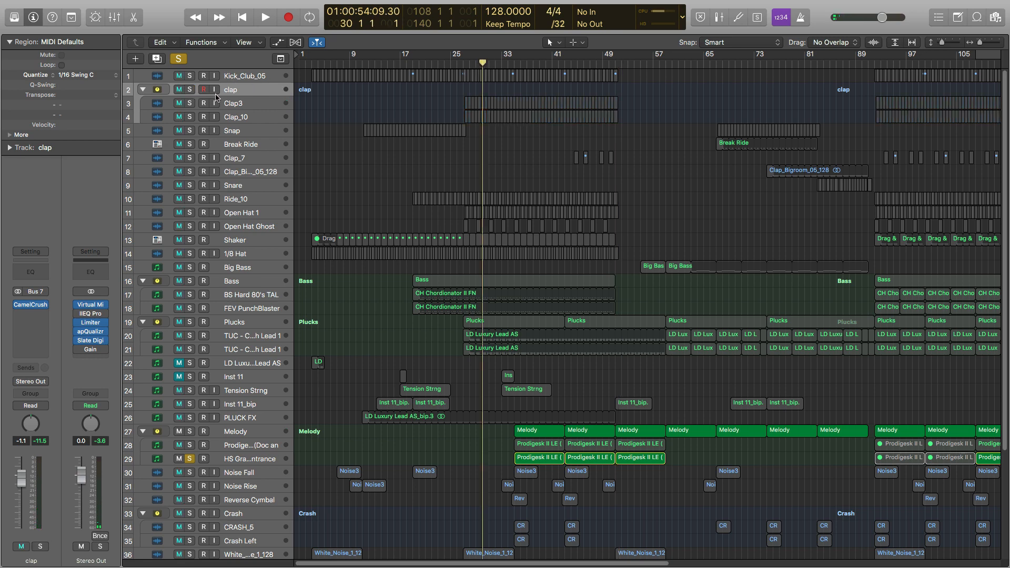
click(179, 59)
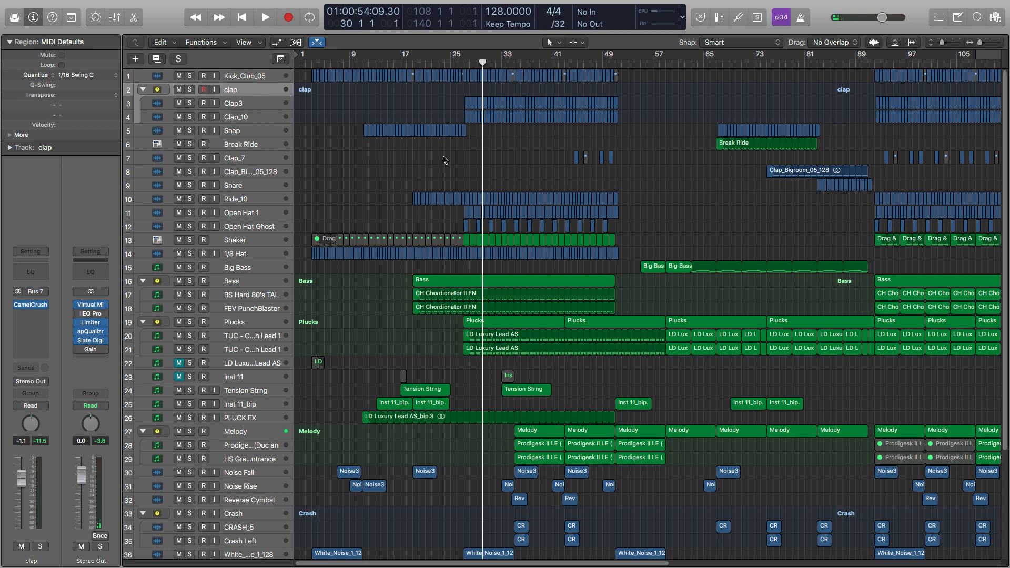
key(space)
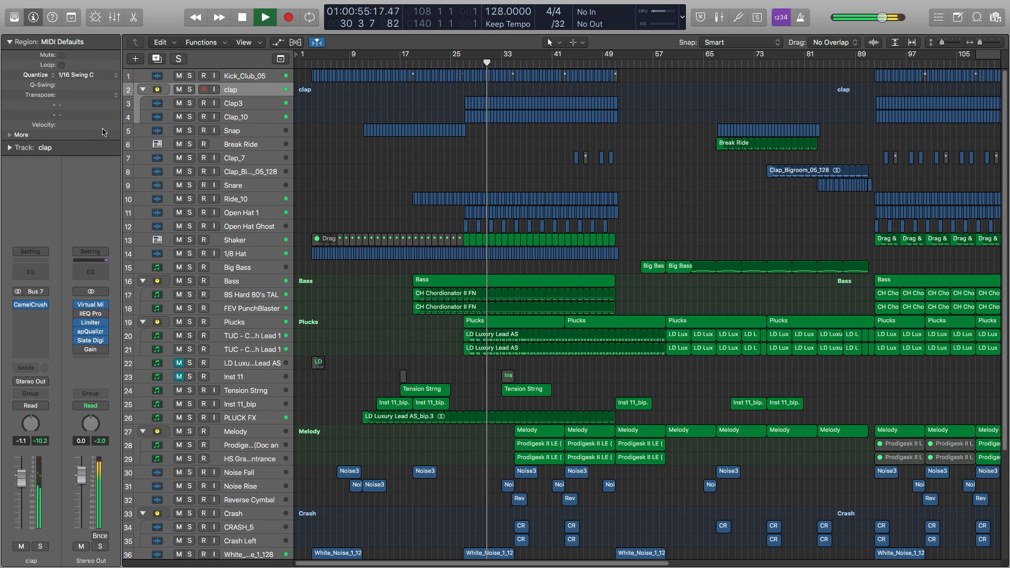
key(space)
Show the mixer enlarged to reveal the full channel strips, and inspect TDR Kotelnikov on the Clap3 channel.
click(114, 19)
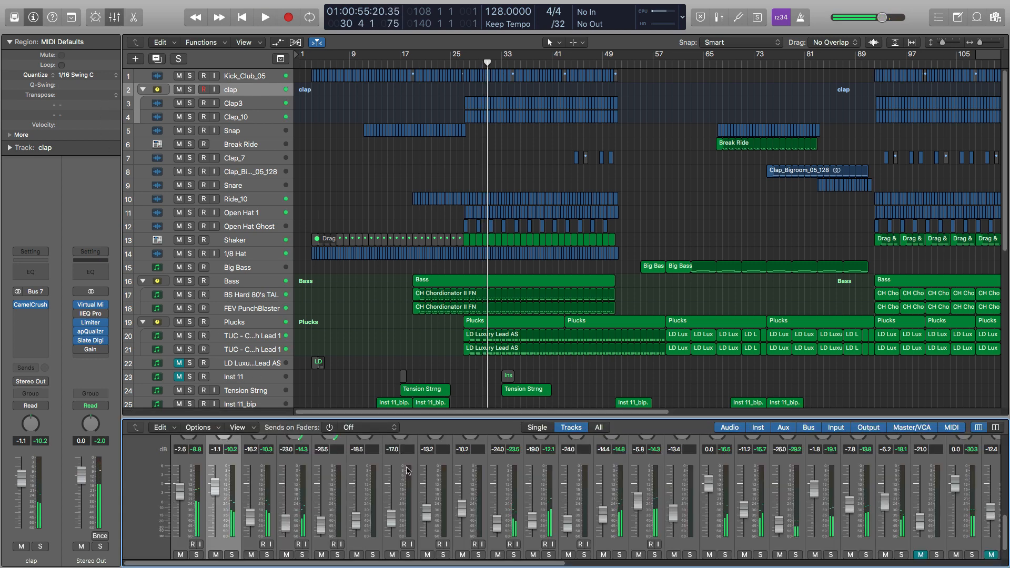
drag(424, 419, 384, 130)
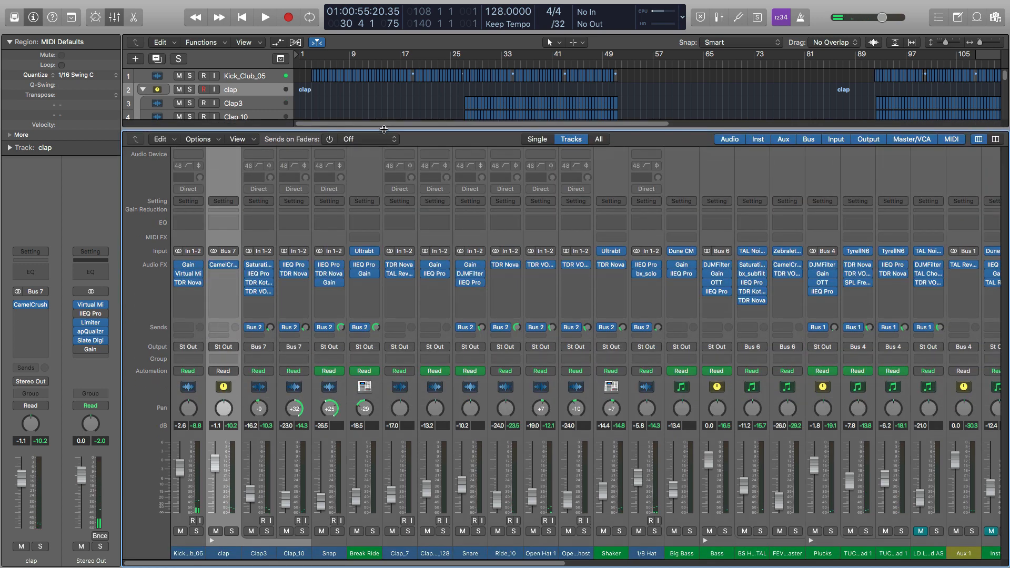
click(260, 284)
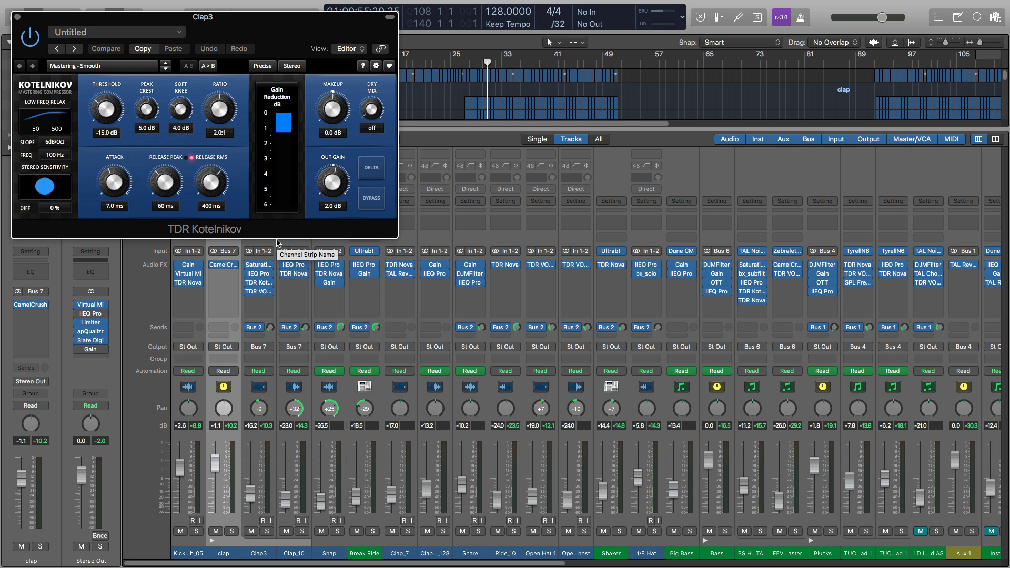
click(17, 18)
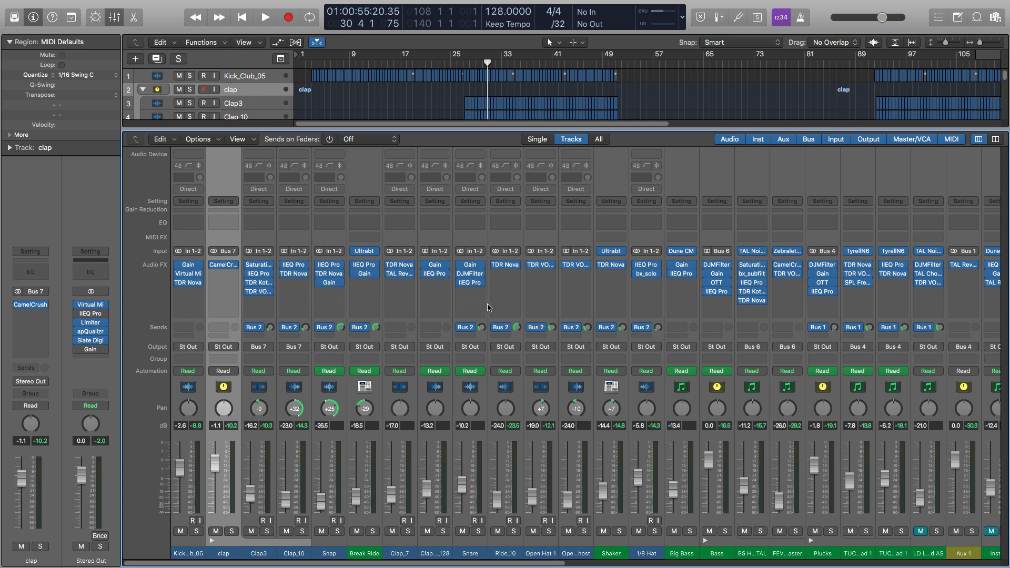
Inspect the EQs in turn: TDR Nova on Clap_7, IIEQ Pro on Snare, and TDR Nova on Snap.
click(402, 267)
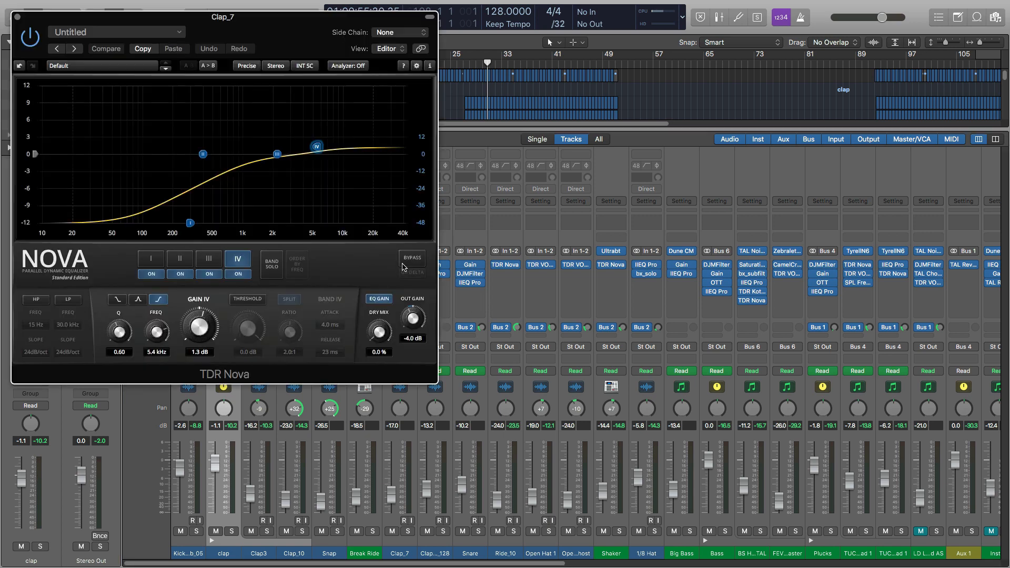
click(17, 18)
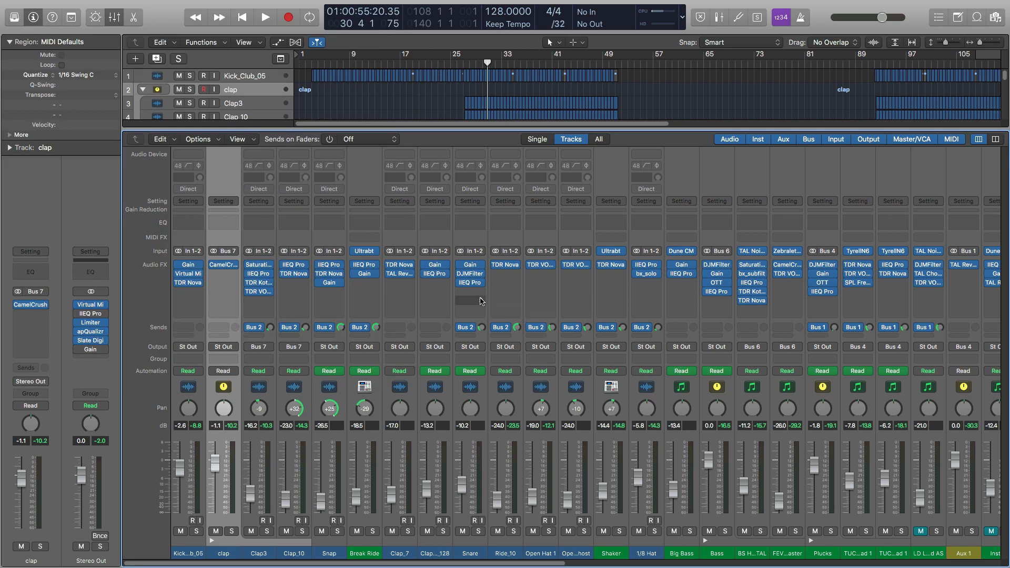
click(468, 282)
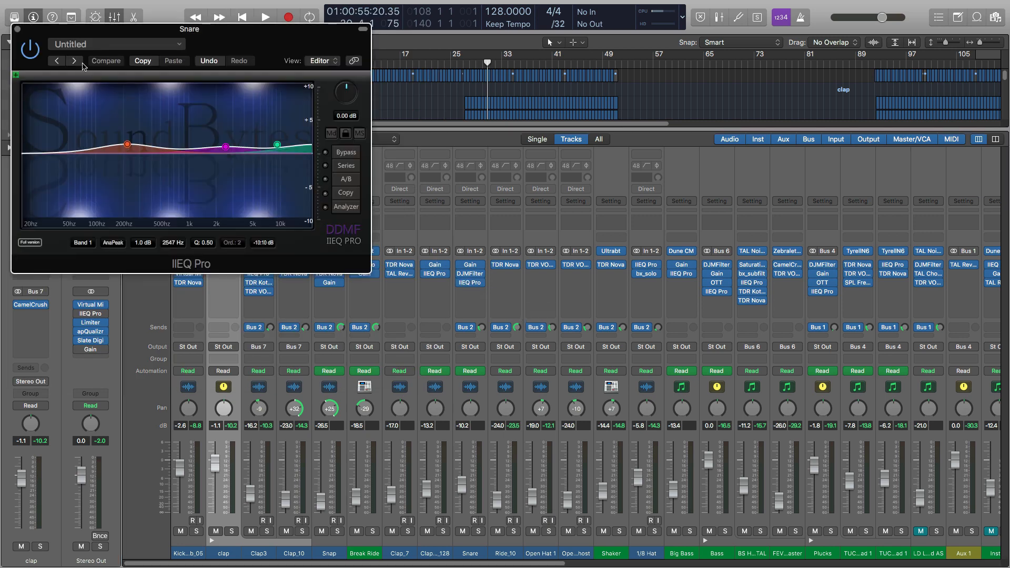
click(17, 18)
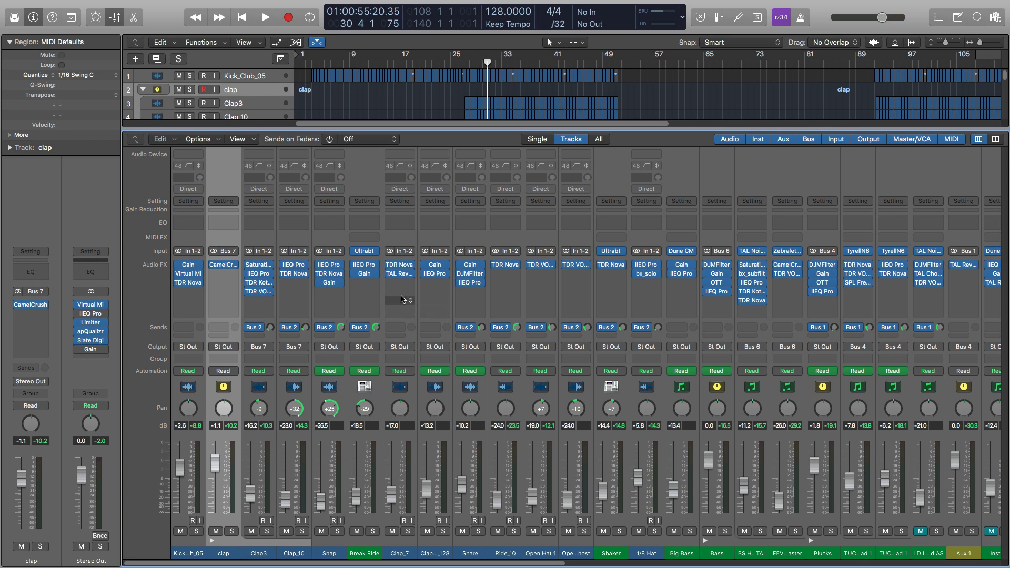
click(330, 275)
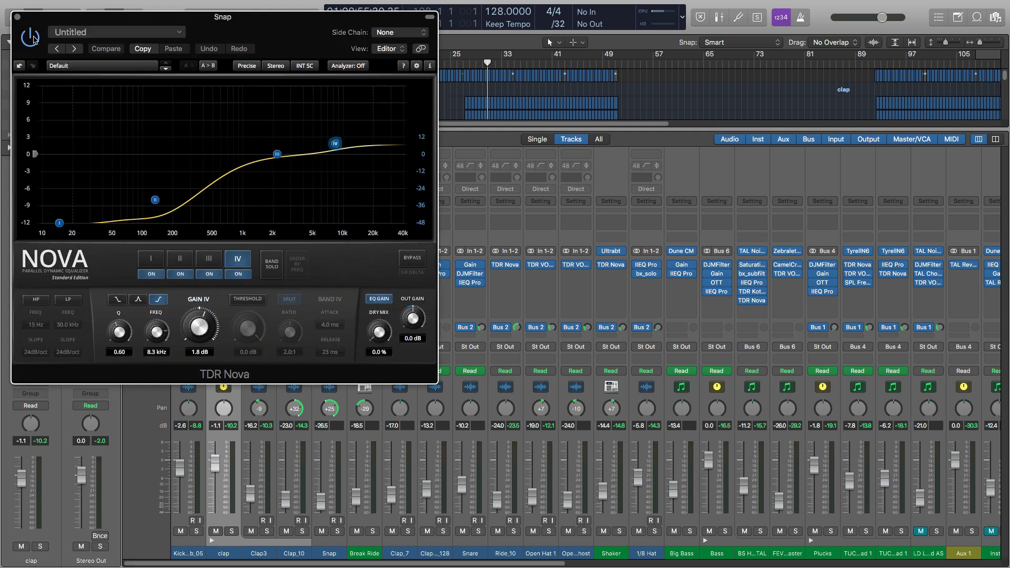
click(17, 18)
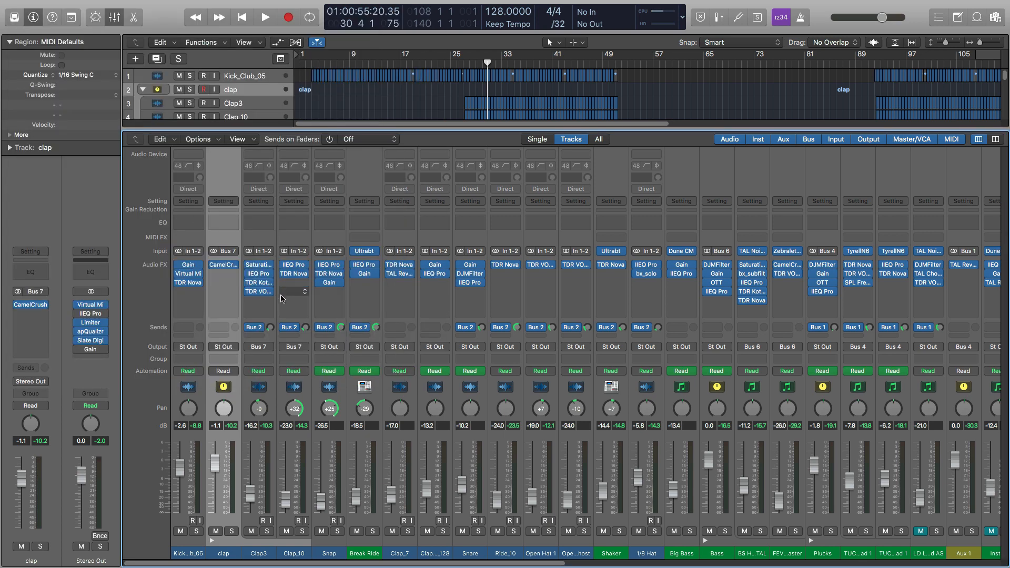
Inspect TDR VOS SlickEQ on Clap3, view its available EQ models while keeping German, and close the plug-in.
click(259, 292)
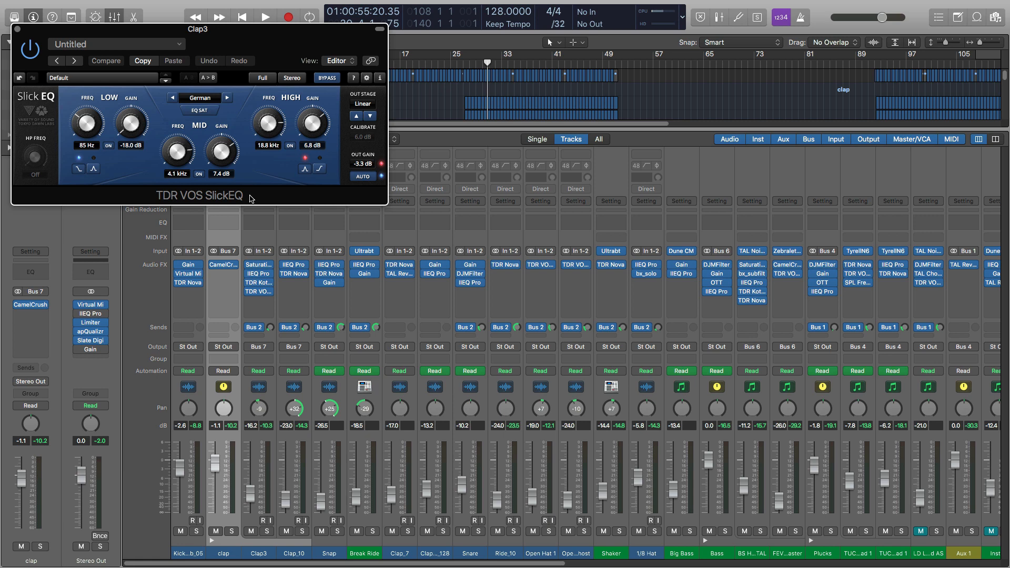
click(201, 98)
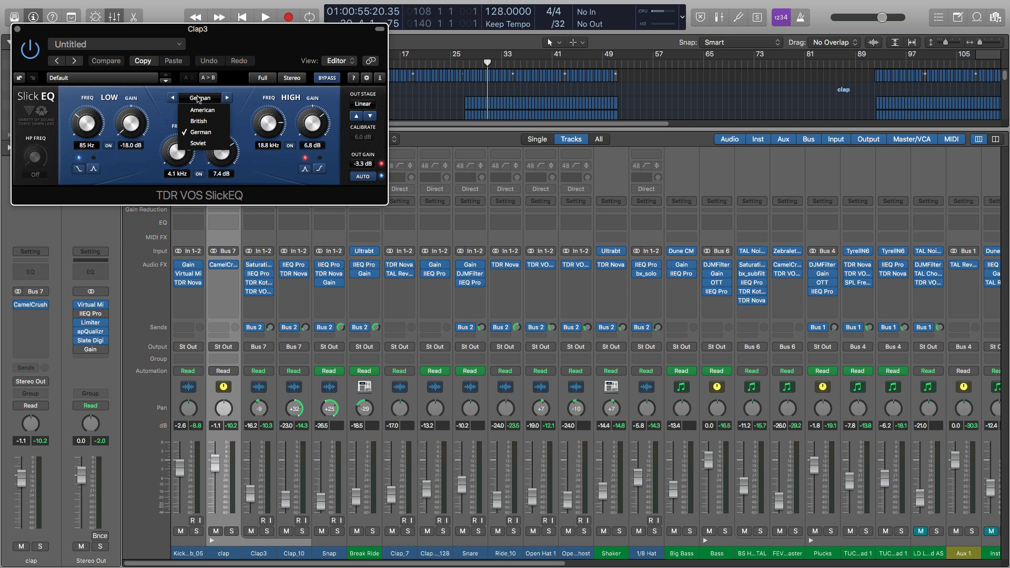
click(134, 94)
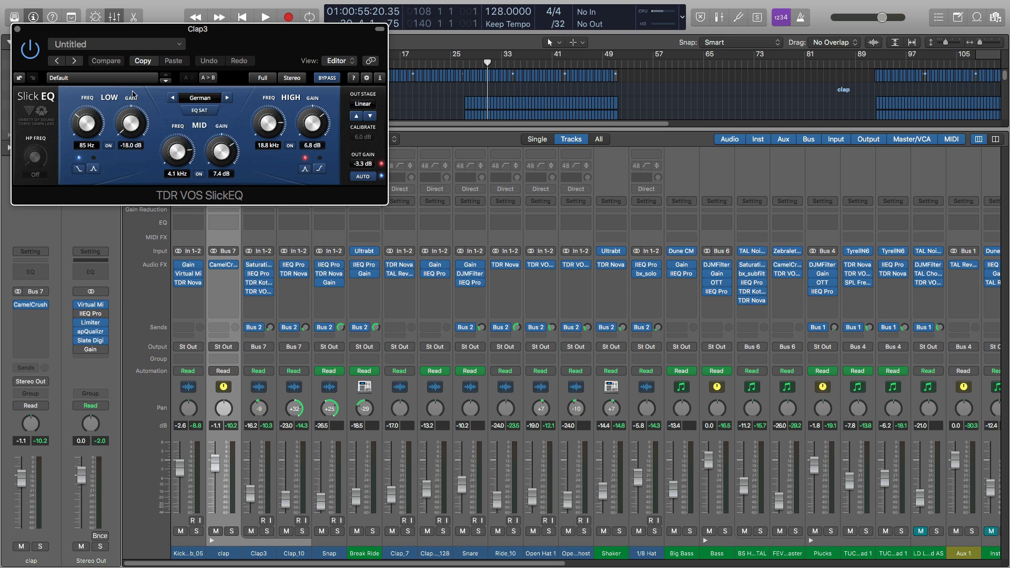
click(17, 29)
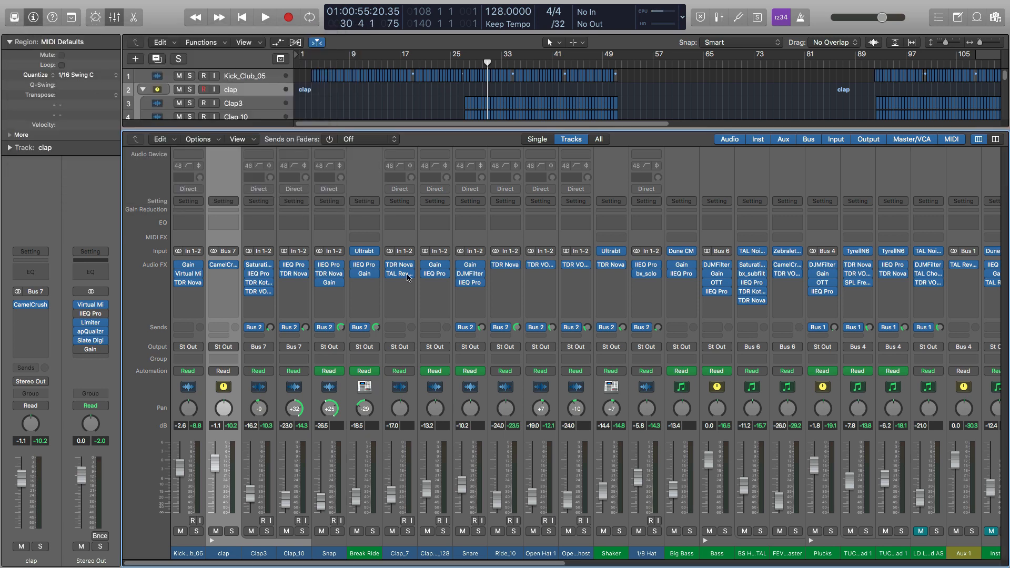
Inspect bx_solo on the 1/8 Hat channel and the Softube Saturation Knob on the BS Hard 80's TAL channel.
scroll(549, 294, right, 1)
scroll(549, 294, right, 3)
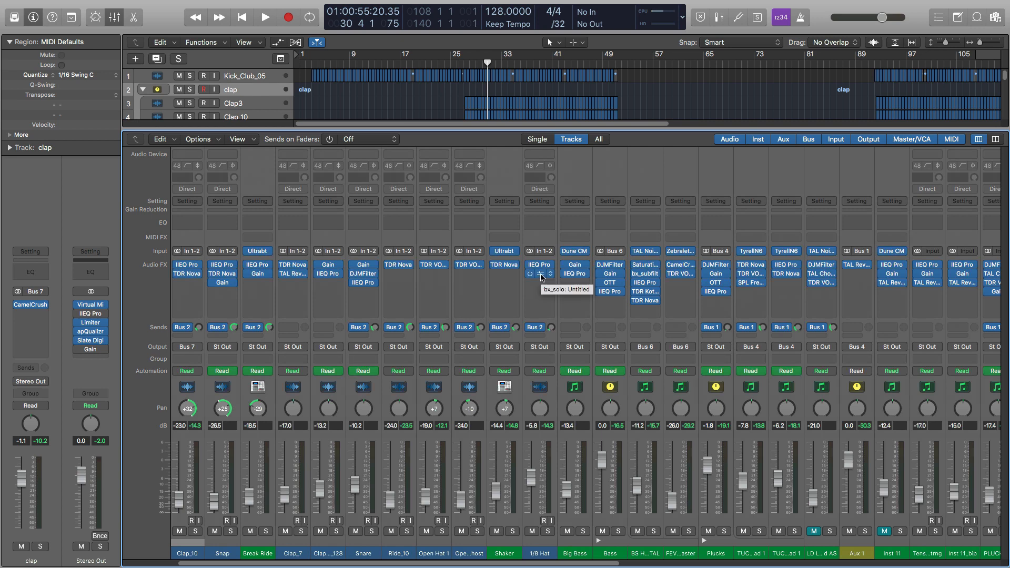
click(541, 277)
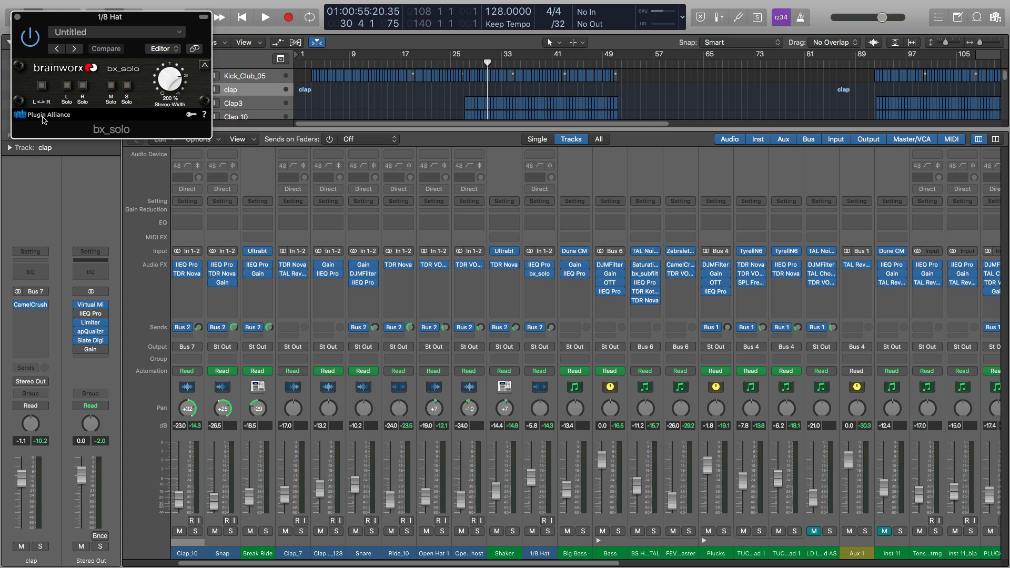
click(17, 18)
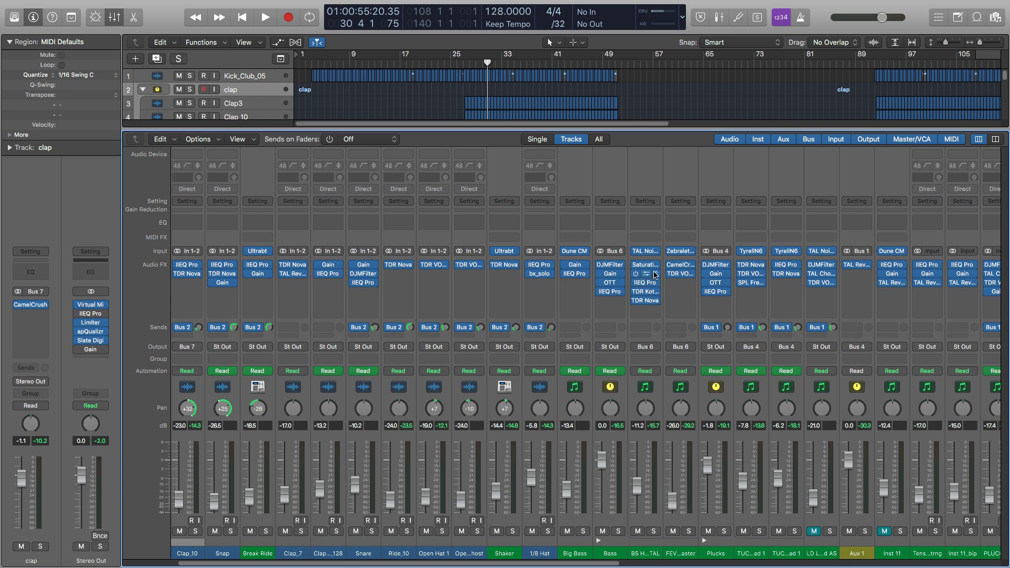
click(645, 264)
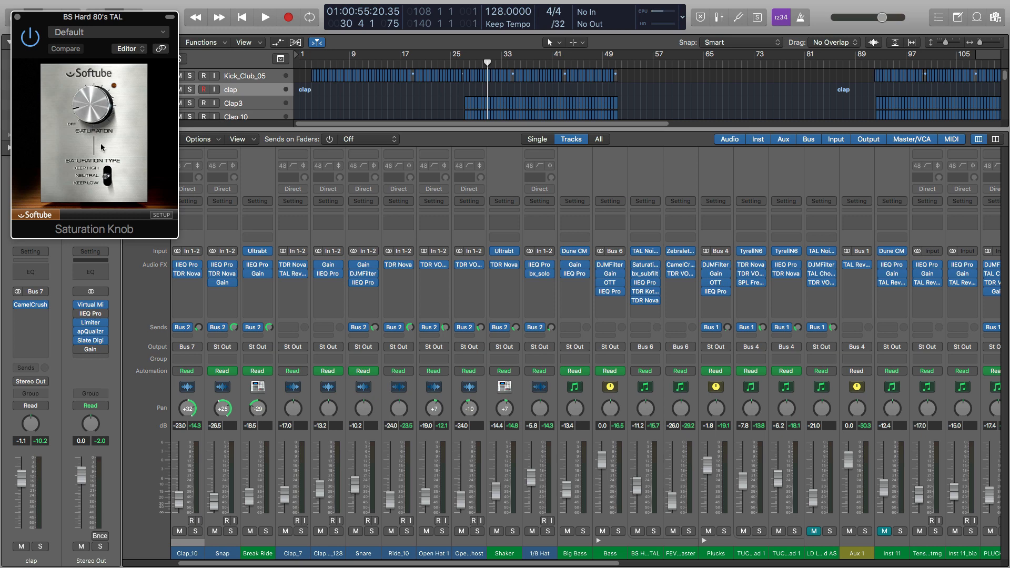
click(18, 19)
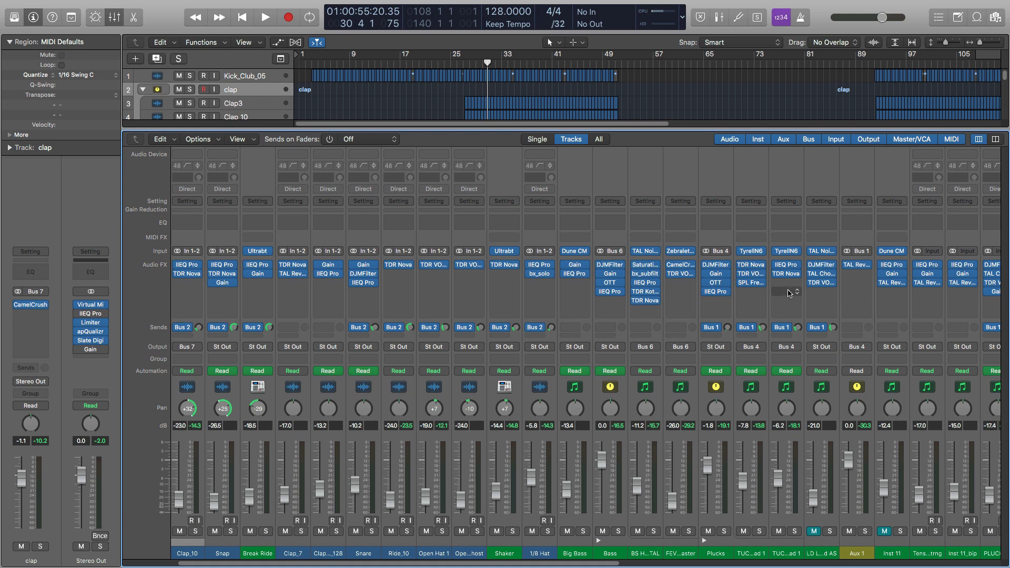
Open SPL Free Ranger on the Prodigesk II LE channel of the Melody stack.
scroll(803, 287, right, 2)
scroll(803, 287, right, 10)
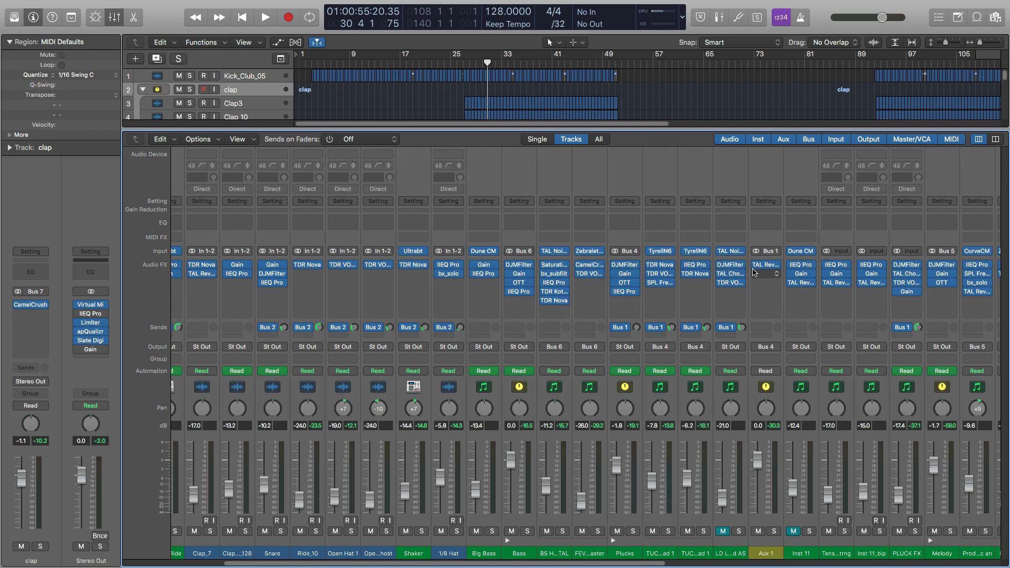
scroll(747, 275, right, 3)
scroll(785, 285, right, 4)
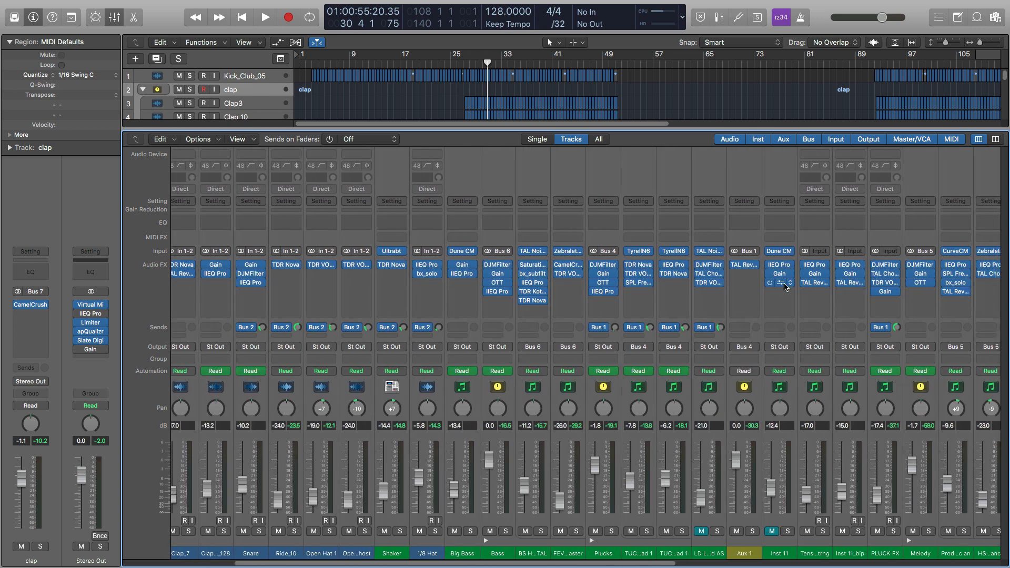
scroll(785, 286, right, 12)
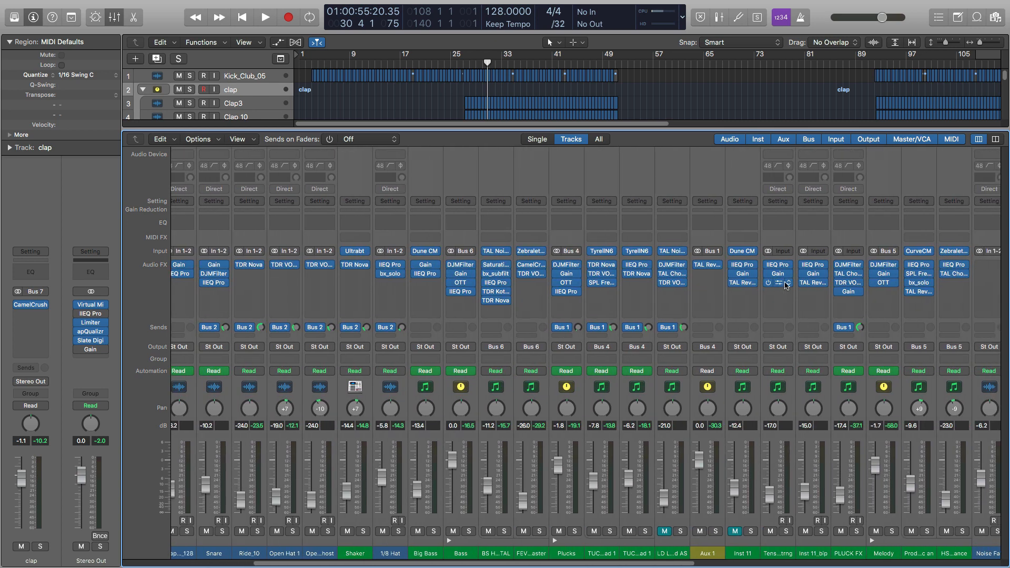
click(874, 273)
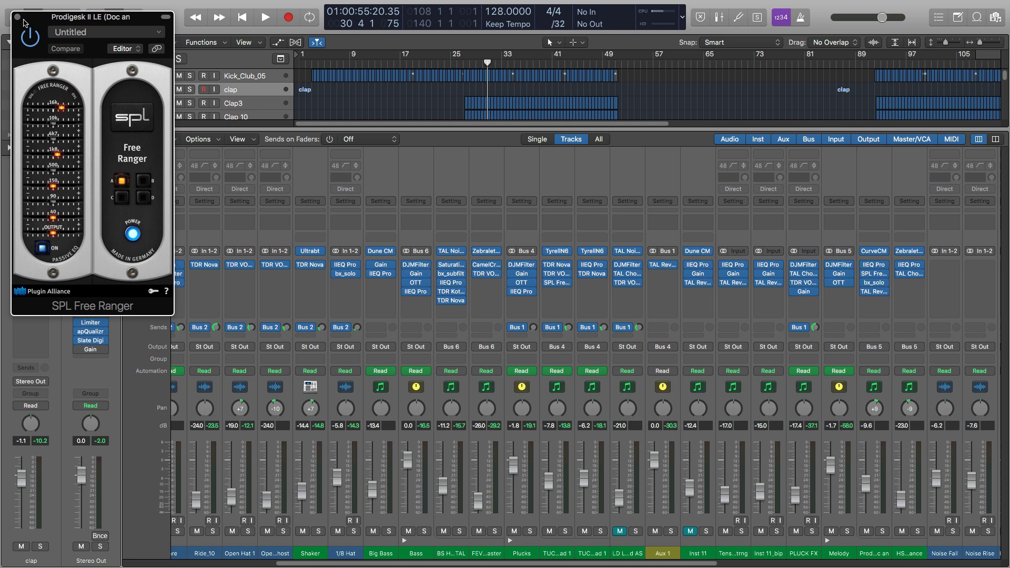
Close SPL Free Ranger and look through the remaining mixer channels from the Melody stack to the Stereo Out.
click(18, 17)
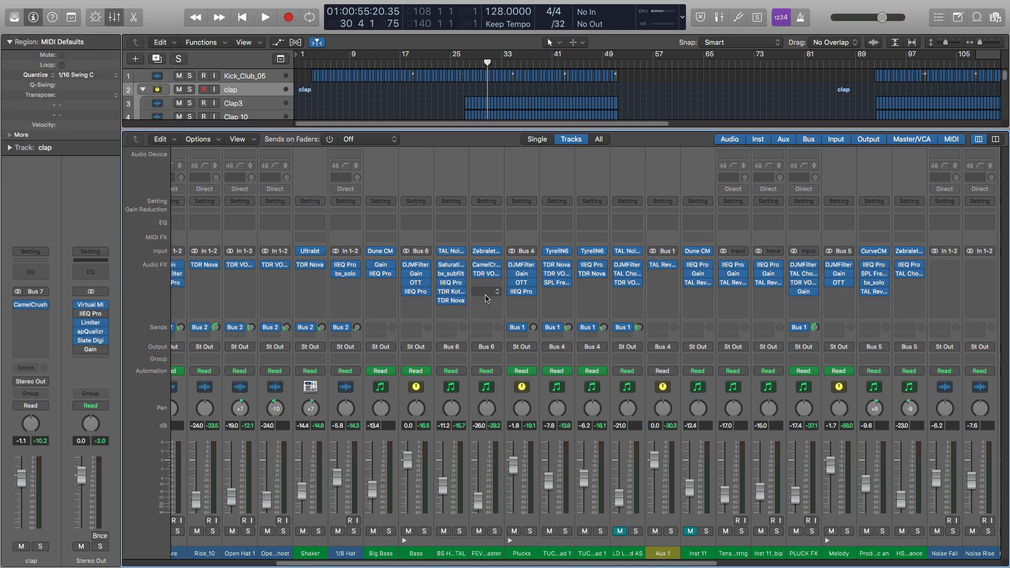
scroll(487, 298, right, 5)
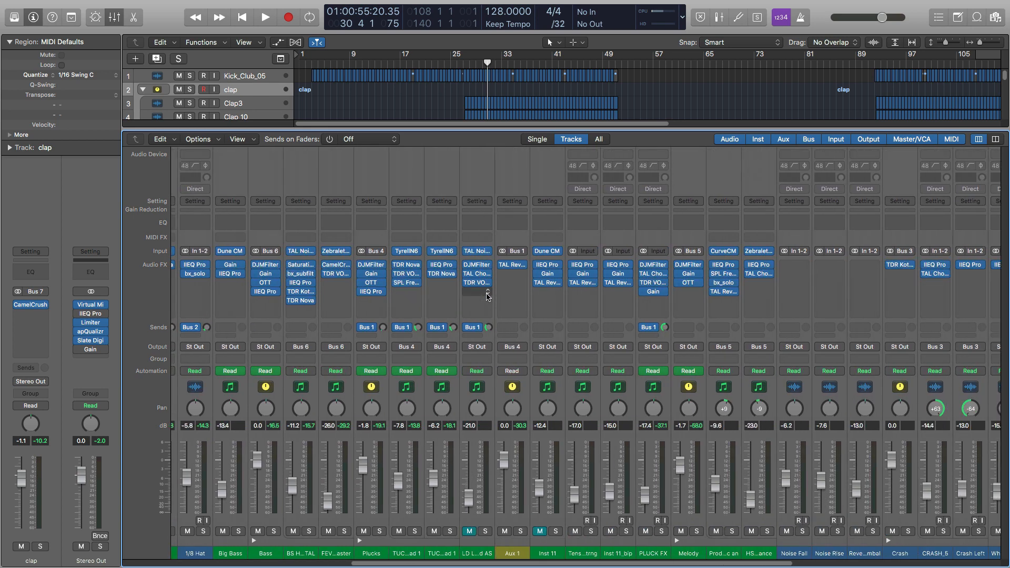
scroll(488, 296, right, 6)
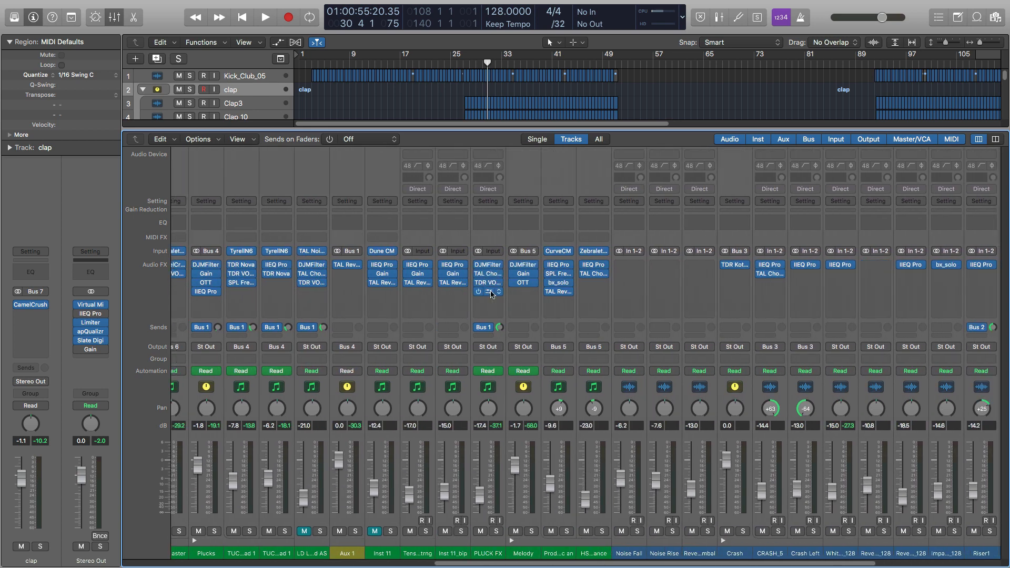
scroll(491, 294, right, 6)
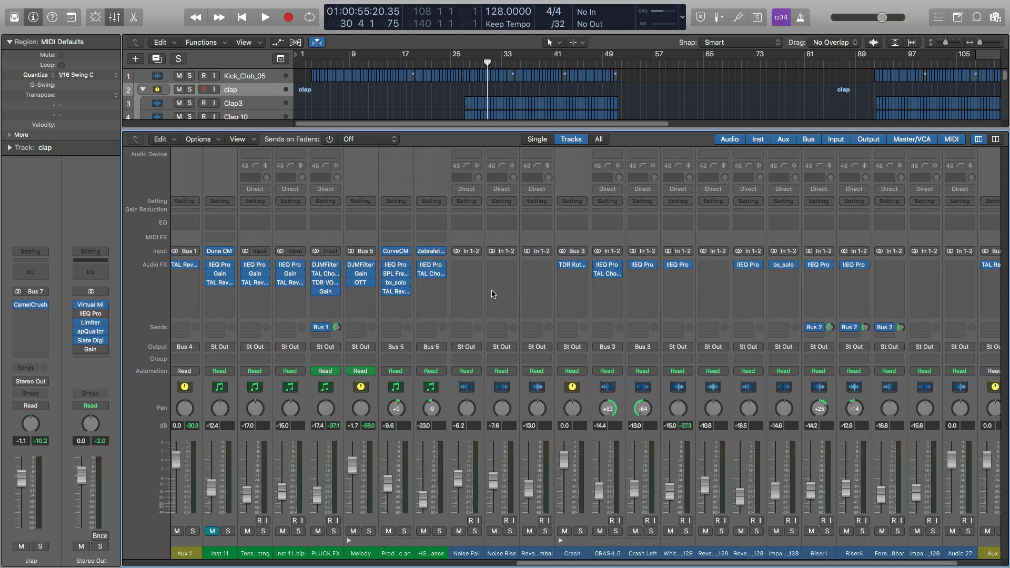
scroll(493, 293, right, 3)
scroll(493, 294, left, 1)
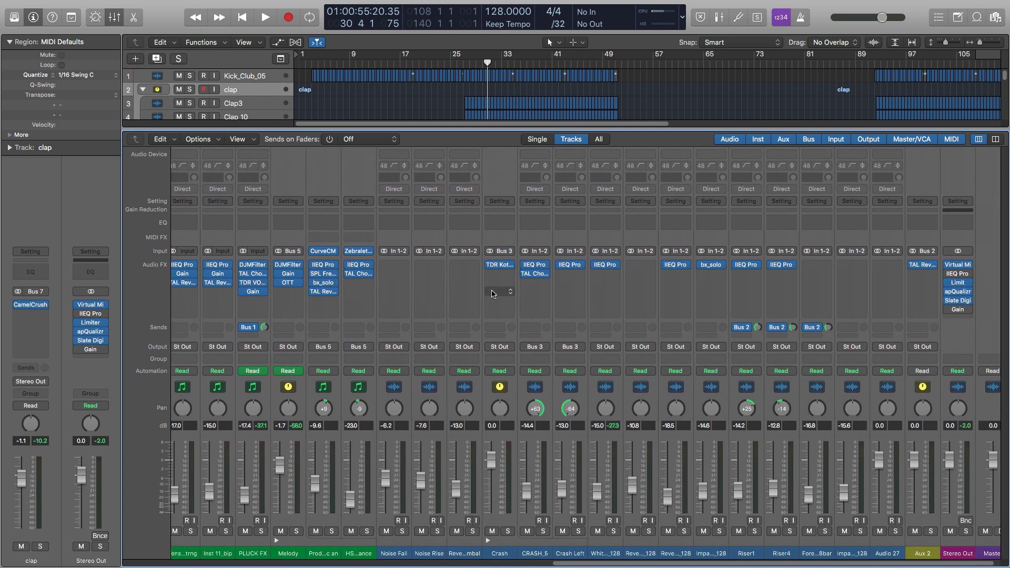
Hide the mixer and play the arrangement from bar 89, just before the second drop.
click(119, 23)
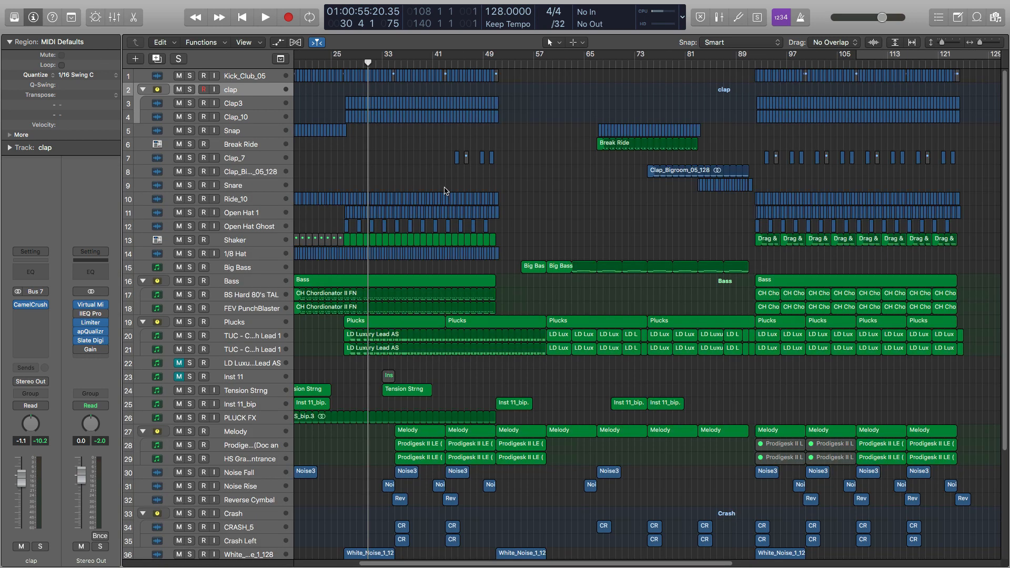
scroll(444, 191, right, 5)
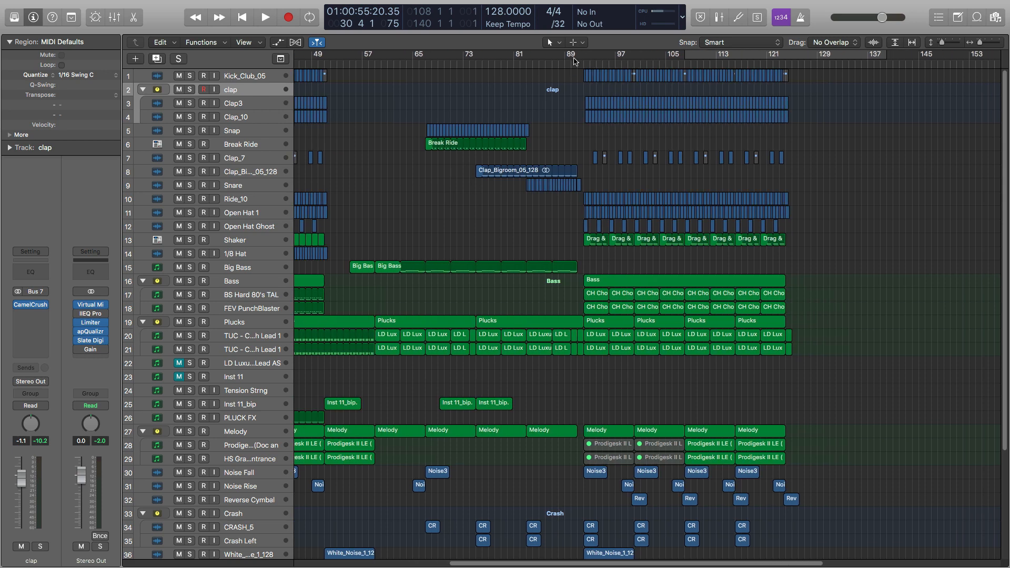
click(565, 64)
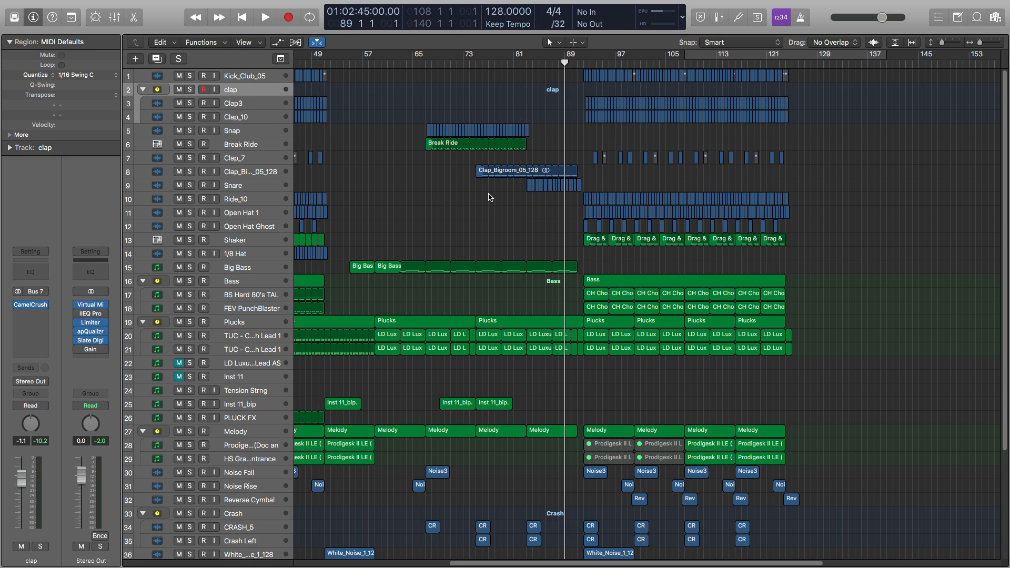
key(space)
key(space)
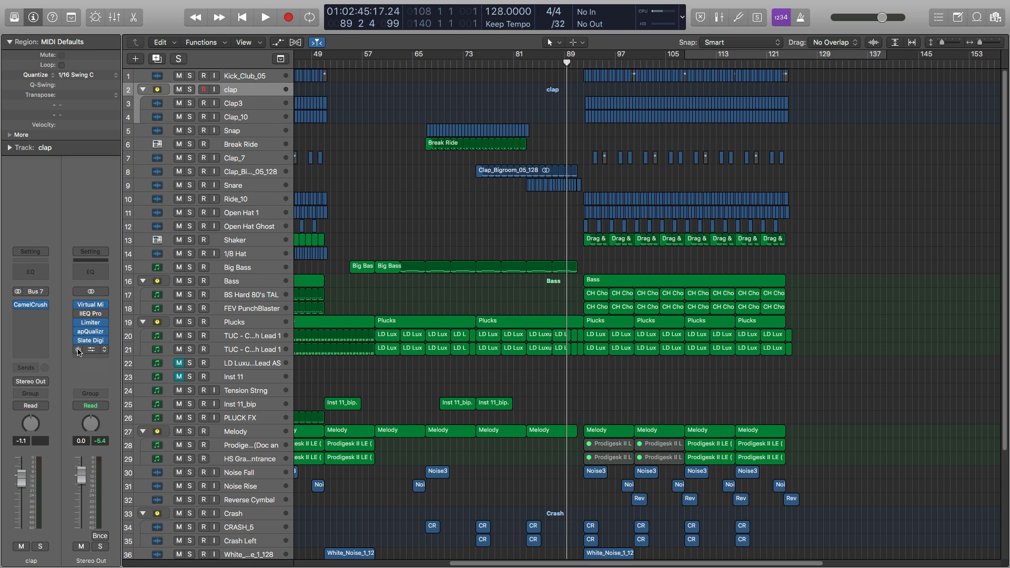
key(space)
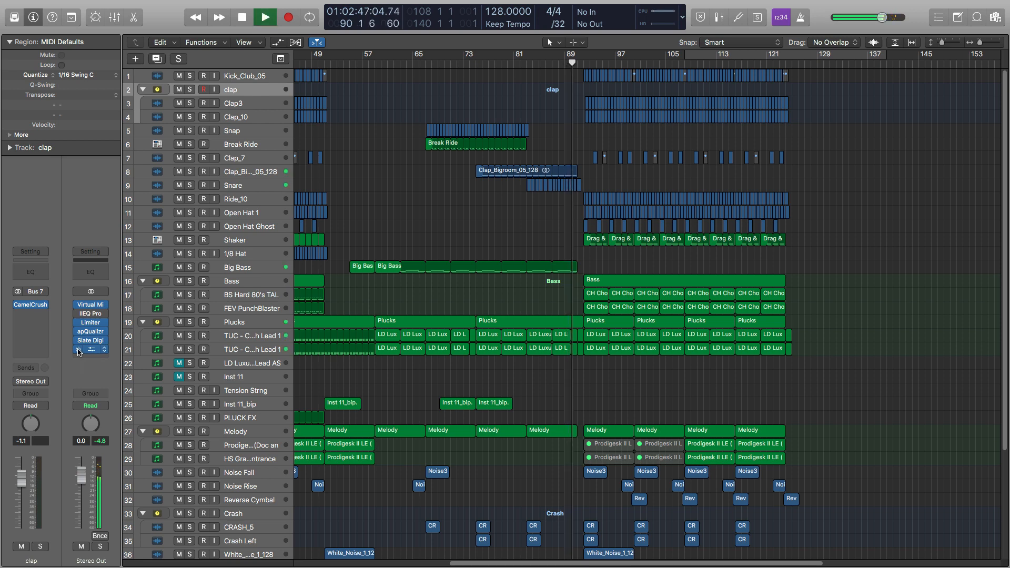